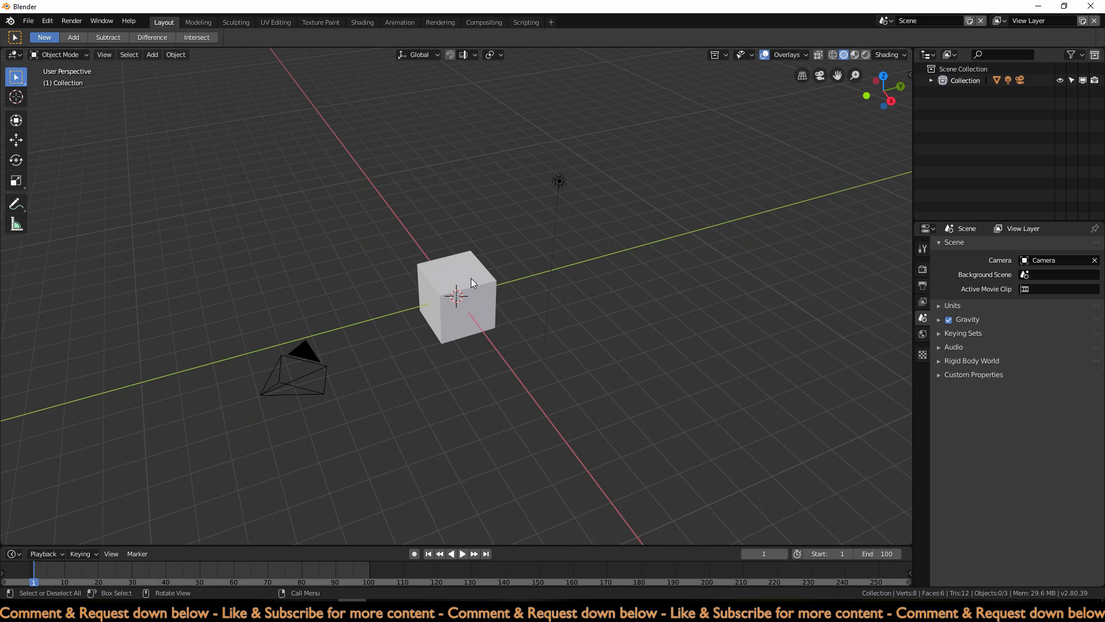
Preview the cube in Wireframe, Solid, LookDev and Rendered viewport shading in turn
{"action": "key", "text": "z"}
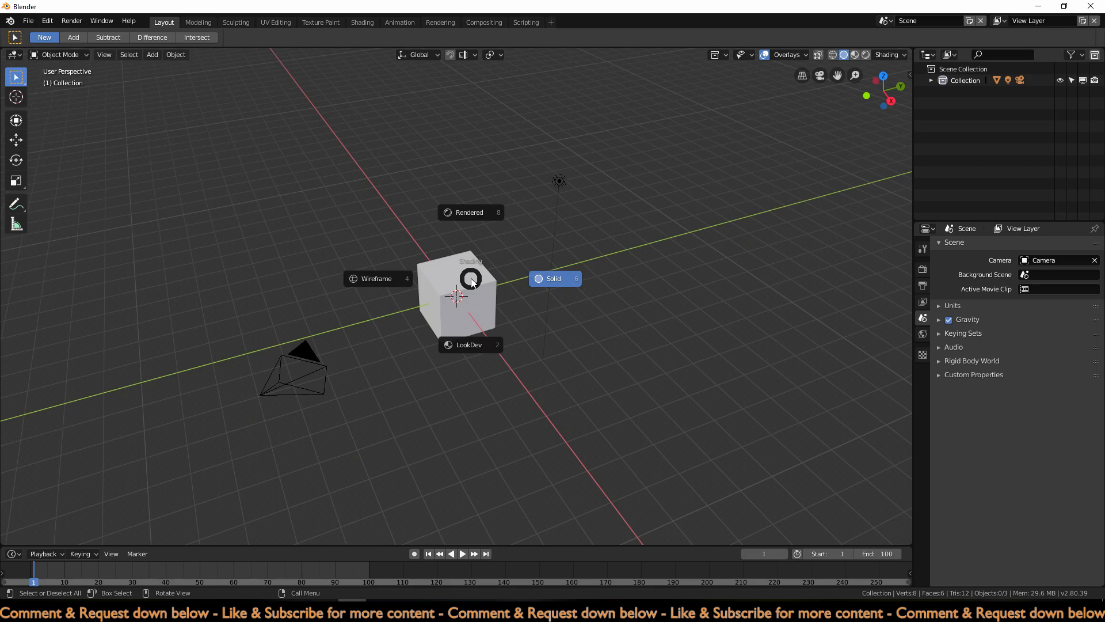
{"action": "left_click", "coordinate": [389, 283]}
{"action": "key", "text": "z"}
{"action": "left_click", "coordinate": [473, 276]}
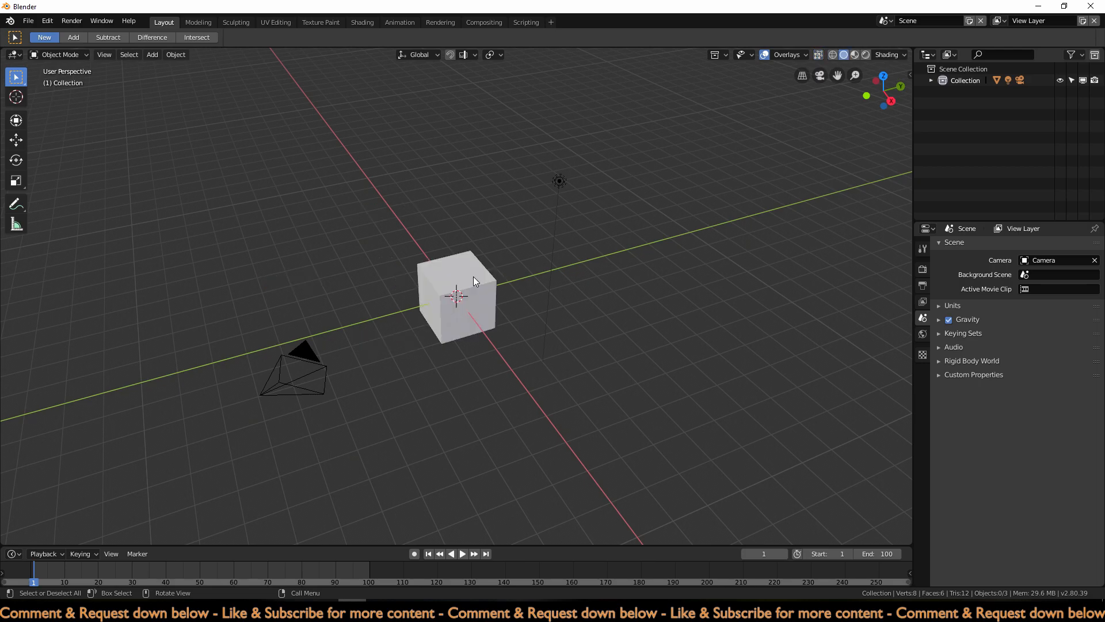
{"action": "key", "text": "z"}
{"action": "left_click", "coordinate": [483, 334]}
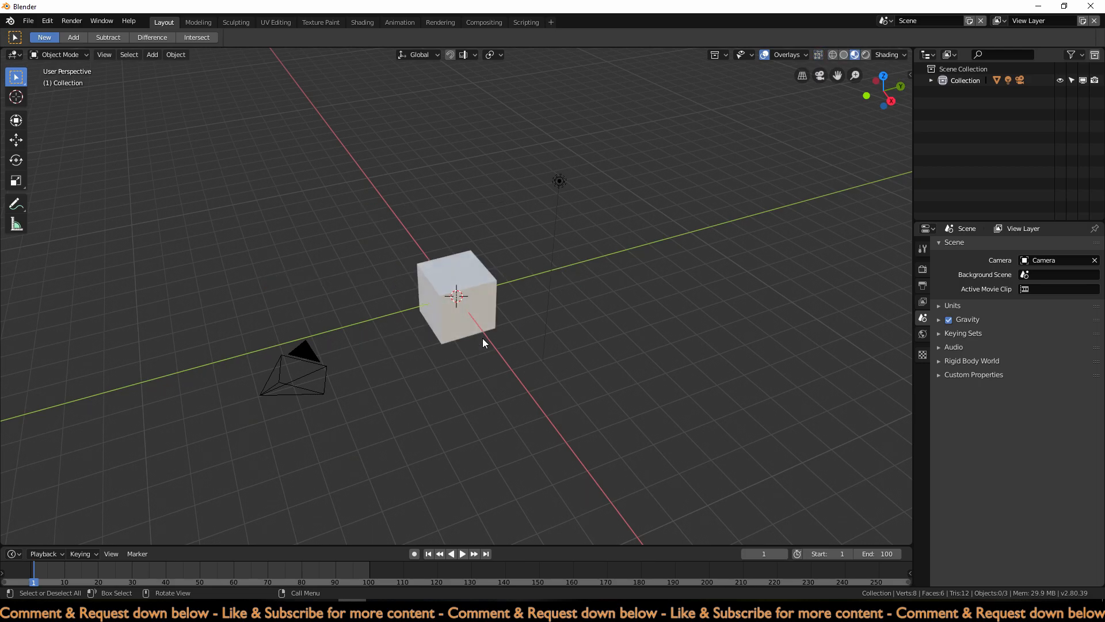
{"action": "key", "text": "z"}
{"action": "left_click", "coordinate": [488, 277]}
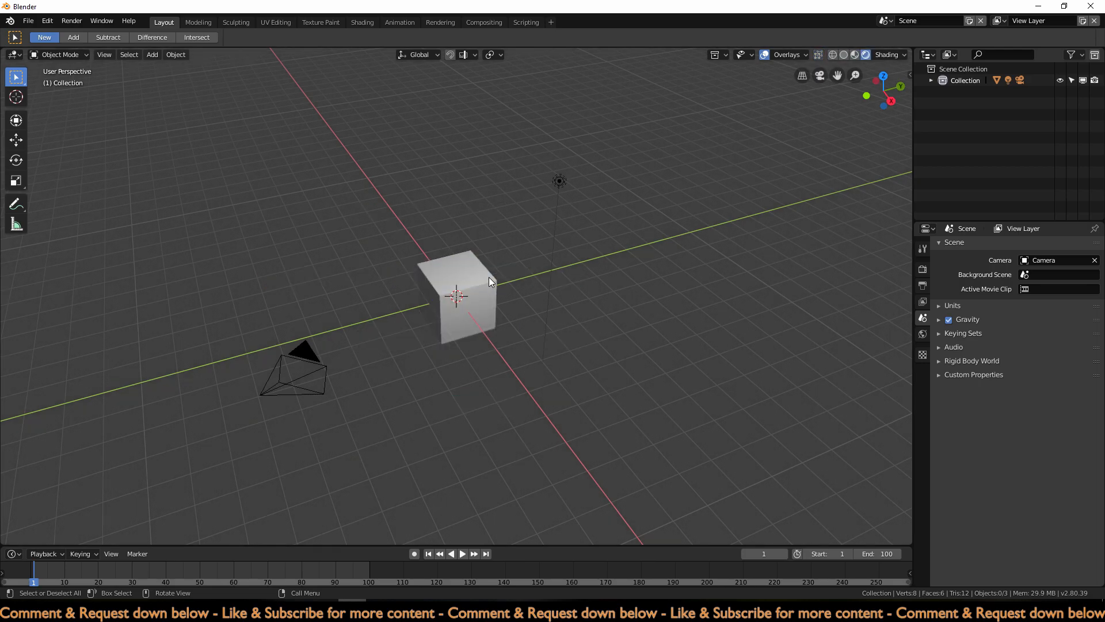
Set the viewport shading to LookDev
{"action": "key", "text": "z"}
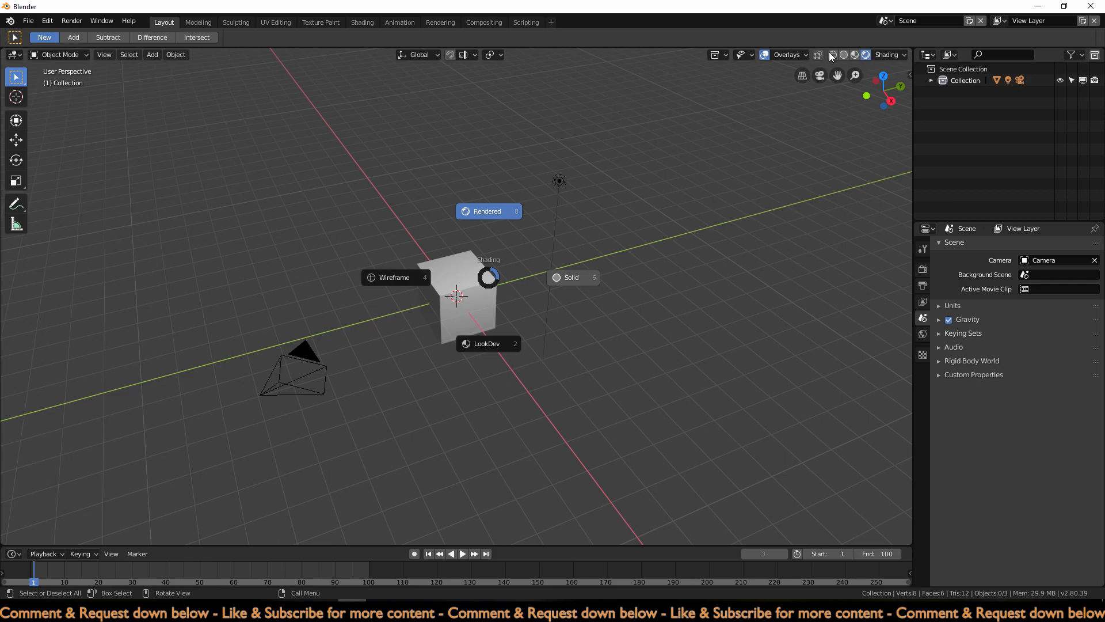
{"action": "key", "text": "Escape"}
{"action": "key", "text": "z"}
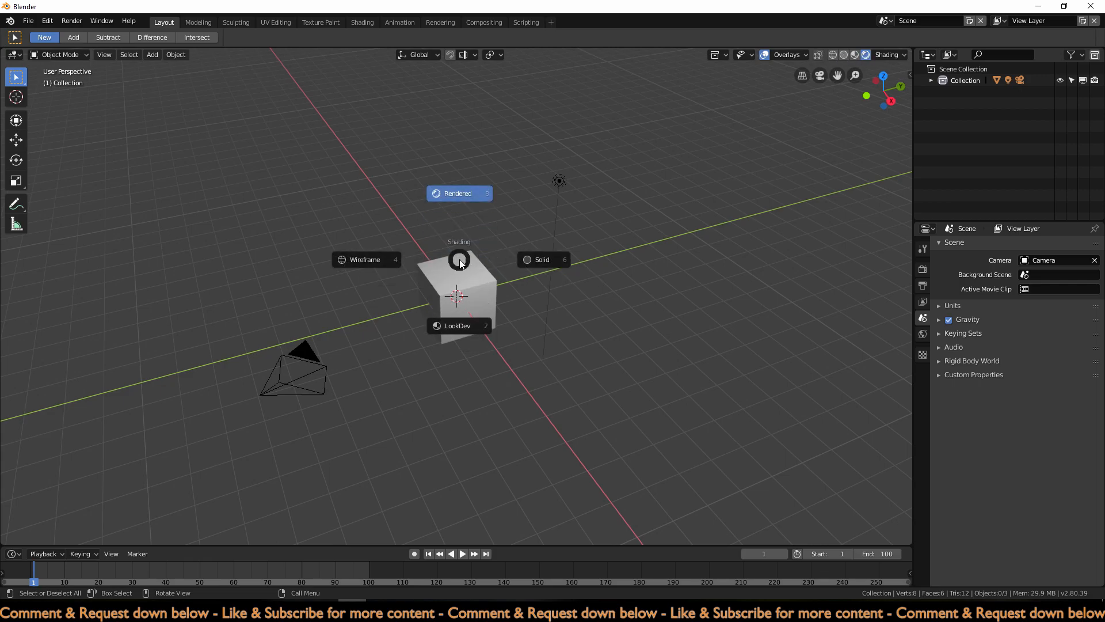
{"action": "left_click", "coordinate": [457, 326]}
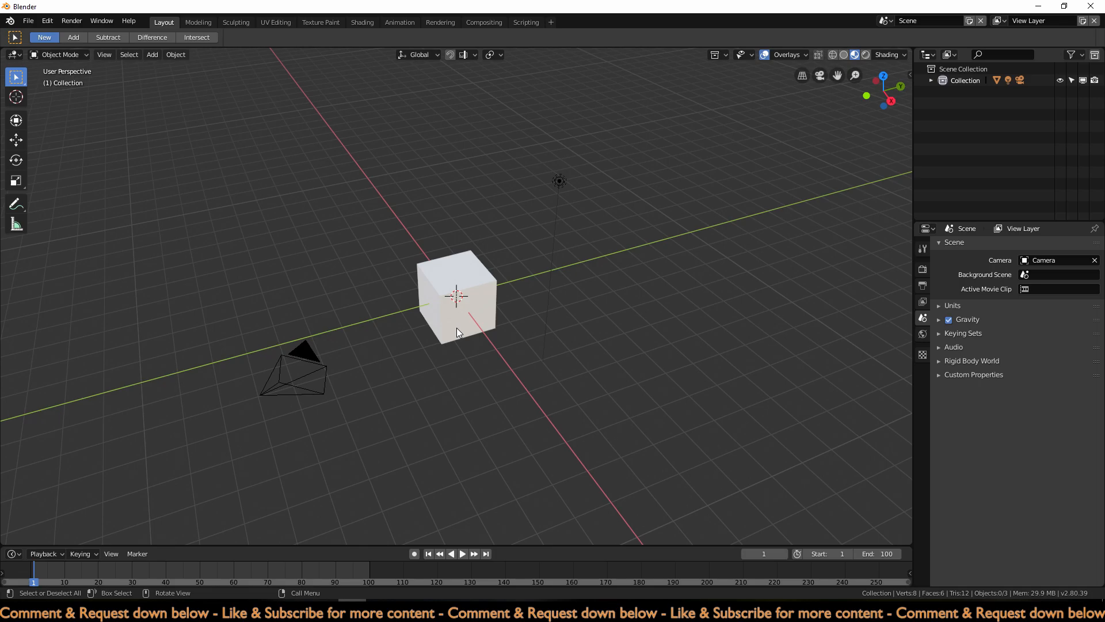
Add a mesh plane at the origin and scale it by 10
{"action": "key", "text": "shift+a"}
{"action": "mouse_move", "coordinate": [457, 327]}
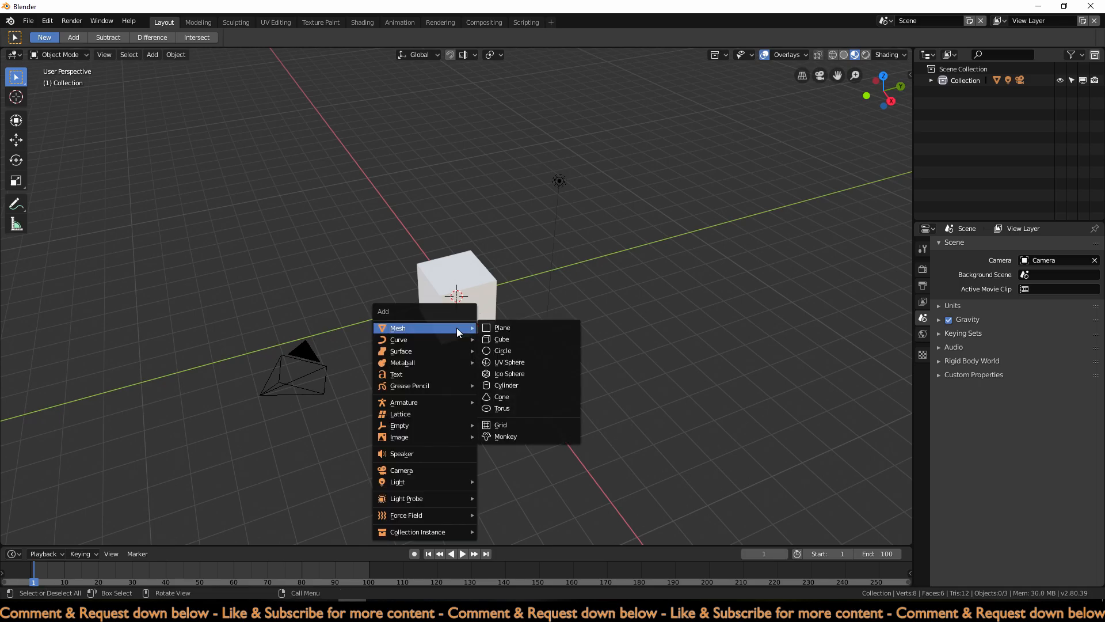
{"action": "left_click", "coordinate": [496, 320]}
{"action": "scroll", "coordinate": [496, 320], "scroll_direction": "down", "scroll_amount": 2}
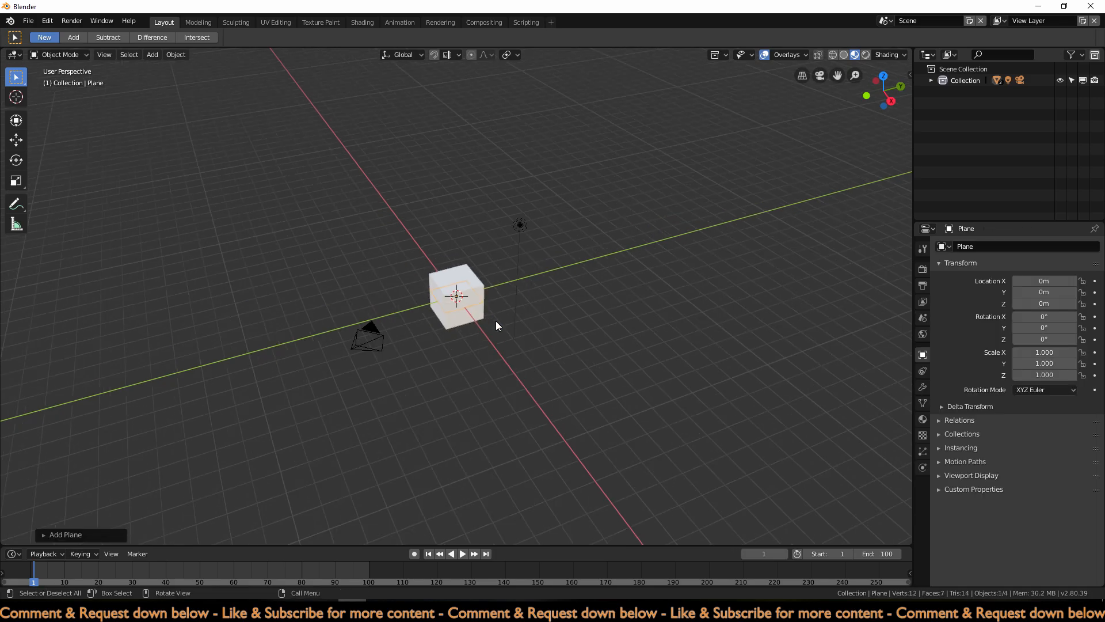
{"action": "type", "text": "s10"}
{"action": "key", "text": "Return"}
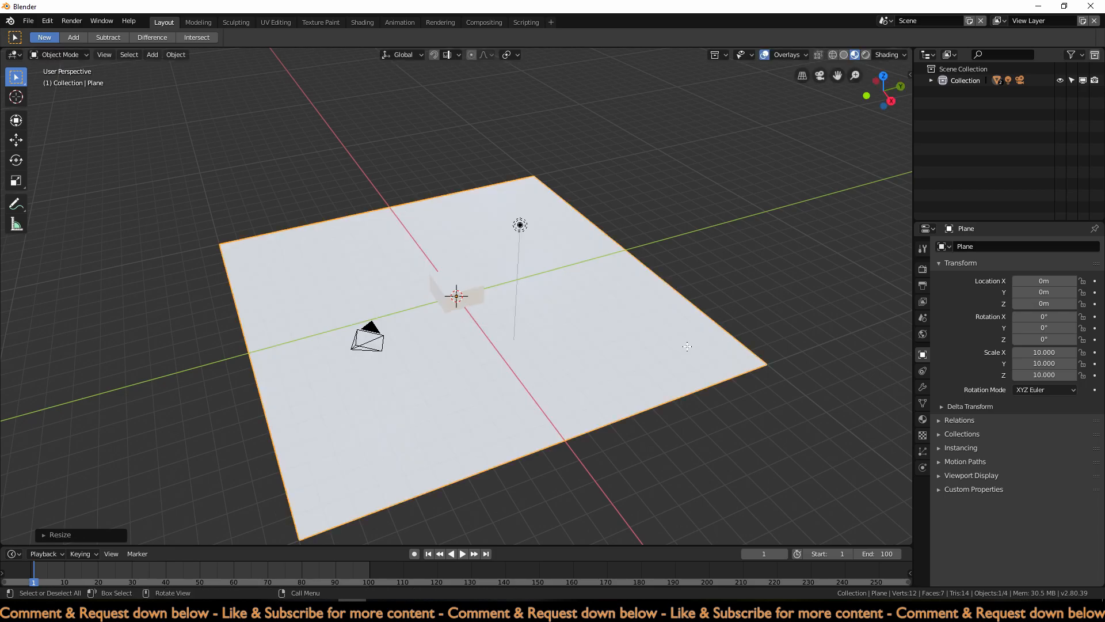
Assign the cube's existing material to the plane, setting Metallic to 1.000 and both Specular and Roughness to 0.000
{"action": "left_click", "coordinate": [923, 419]}
{"action": "left_click", "coordinate": [960, 295]}
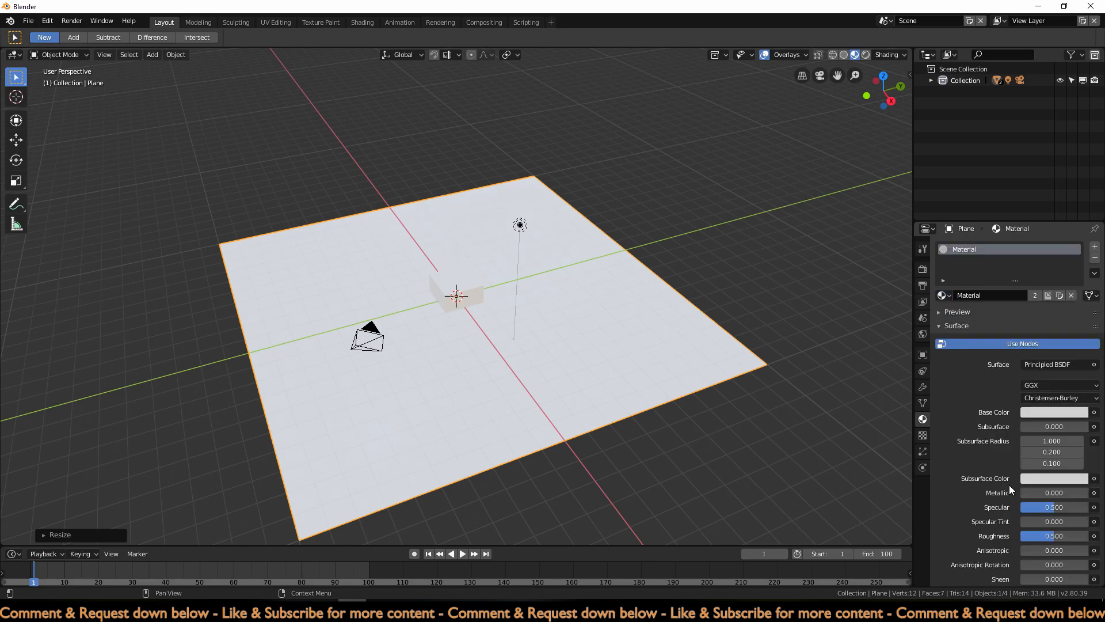
{"action": "mouse_move", "coordinate": [1020, 492]}
{"action": "left_mouse_down"}
{"action": "mouse_move", "coordinate": [1072, 499]}
{"action": "mouse_move", "coordinate": [1025, 509]}
{"action": "mouse_move", "coordinate": [1058, 536]}
{"action": "mouse_move", "coordinate": [1021, 536]}
{"action": "left_mouse_up"}
{"action": "middle_click_drag", "start_coordinate": [463, 333], "coordinate": [598, 145]}
{"action": "left_click", "coordinate": [589, 151]}
Try the dark night environment for the LookDev lighting and restore the forest environment
{"action": "left_click", "coordinate": [888, 56]}
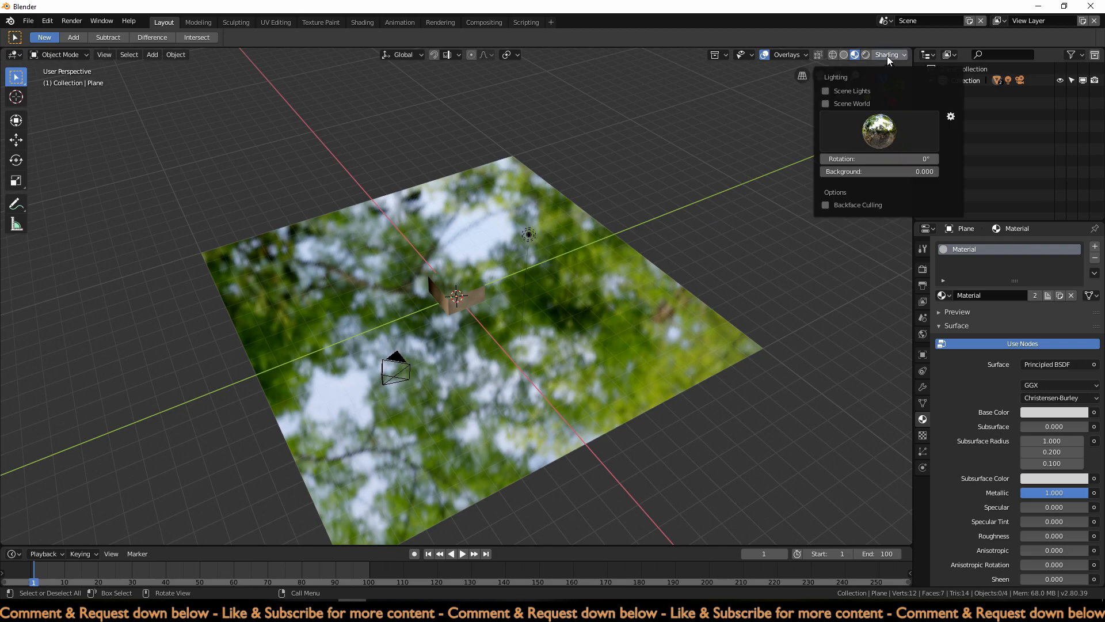
{"action": "left_click", "coordinate": [882, 132]}
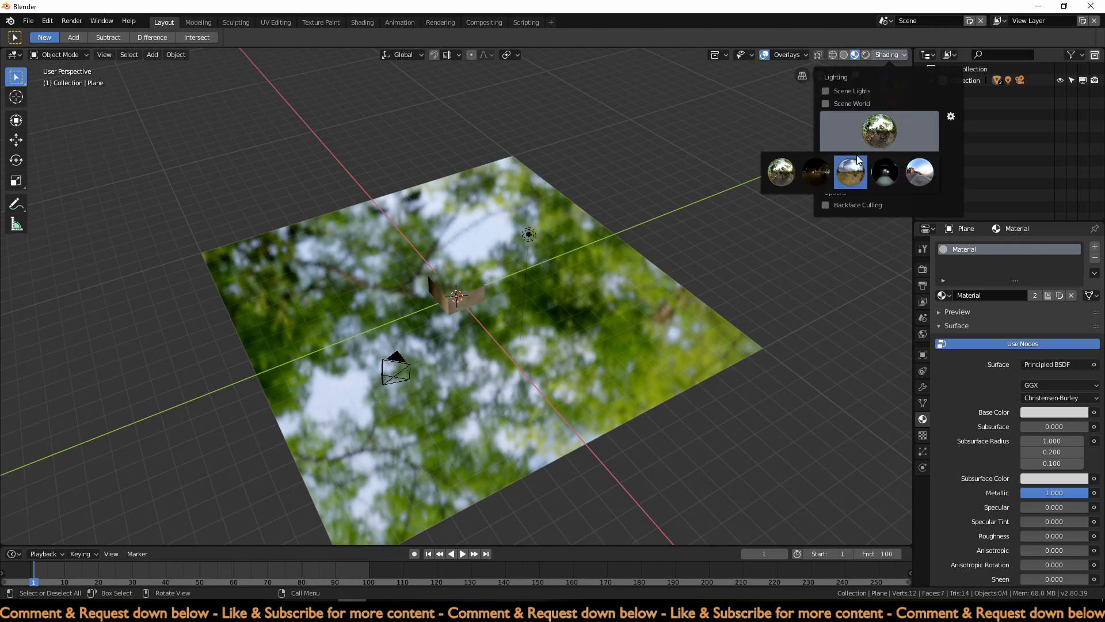
{"action": "left_click", "coordinate": [815, 171]}
{"action": "left_click", "coordinate": [864, 139]}
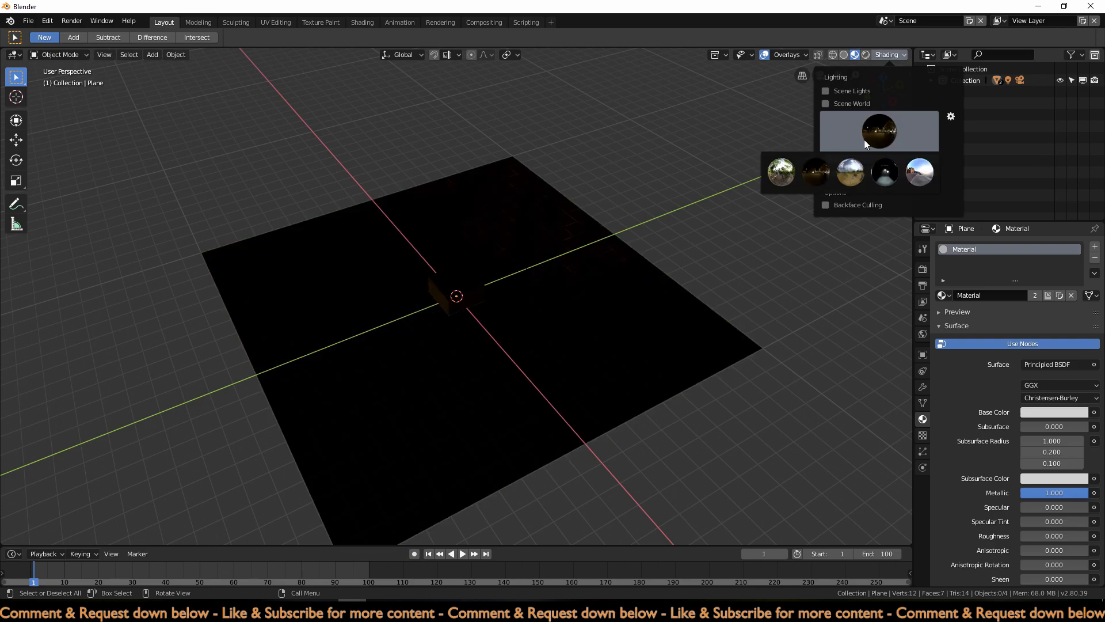
{"action": "left_click", "coordinate": [782, 172]}
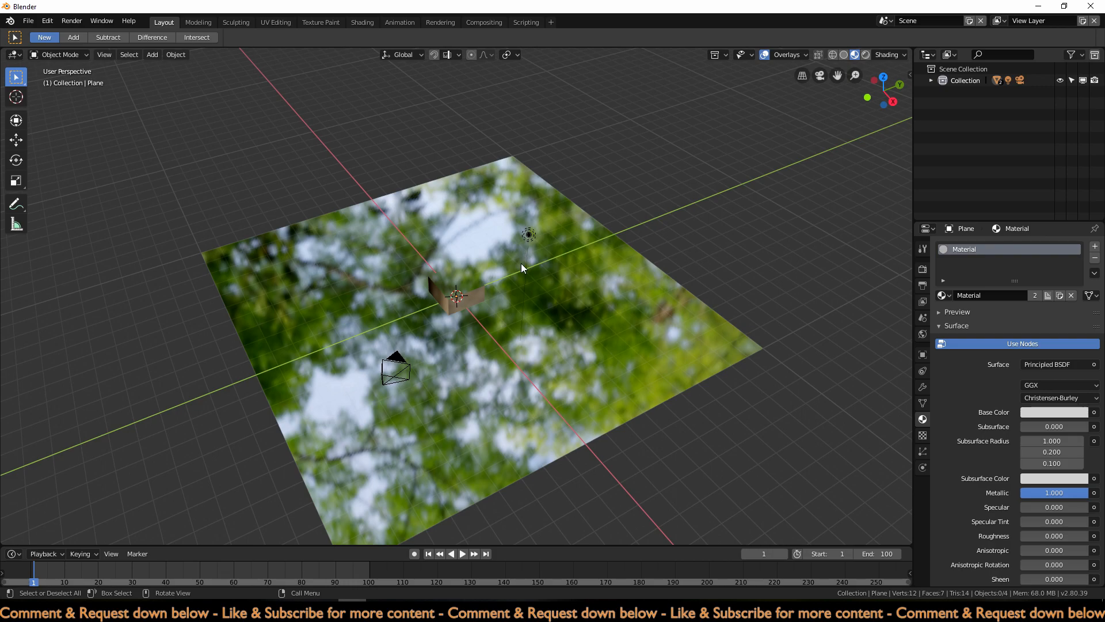
Give the cube its own copy of the shared material and set that copy's Metallic to 0.000
{"action": "left_click", "coordinate": [474, 298]}
{"action": "middle_click_drag", "start_coordinate": [477, 302], "coordinate": [497, 306]}
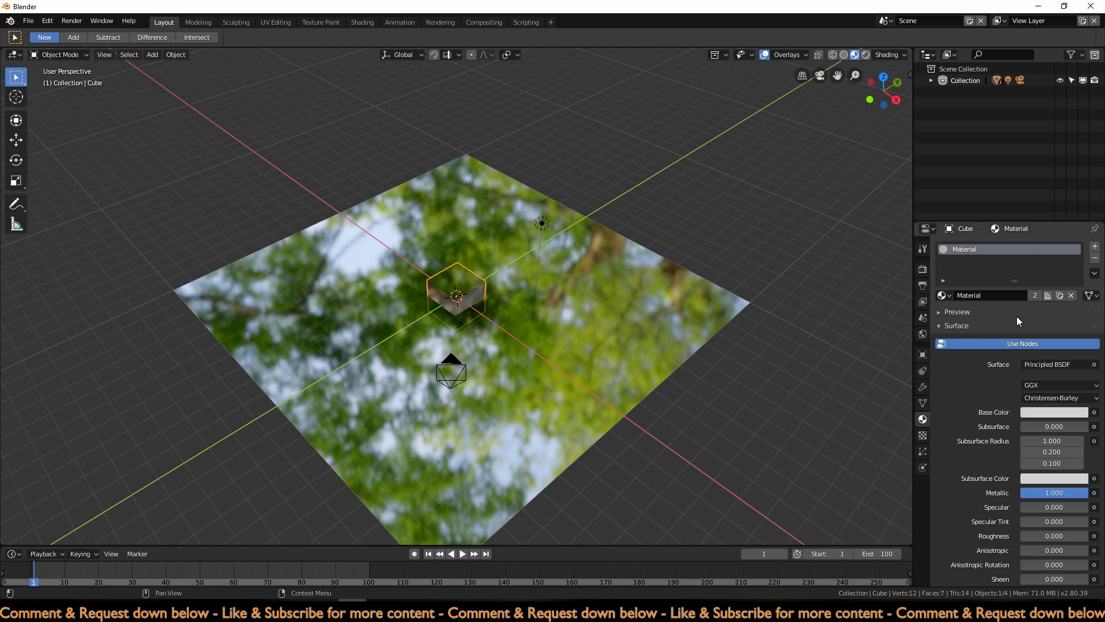
{"action": "left_click", "coordinate": [1064, 298]}
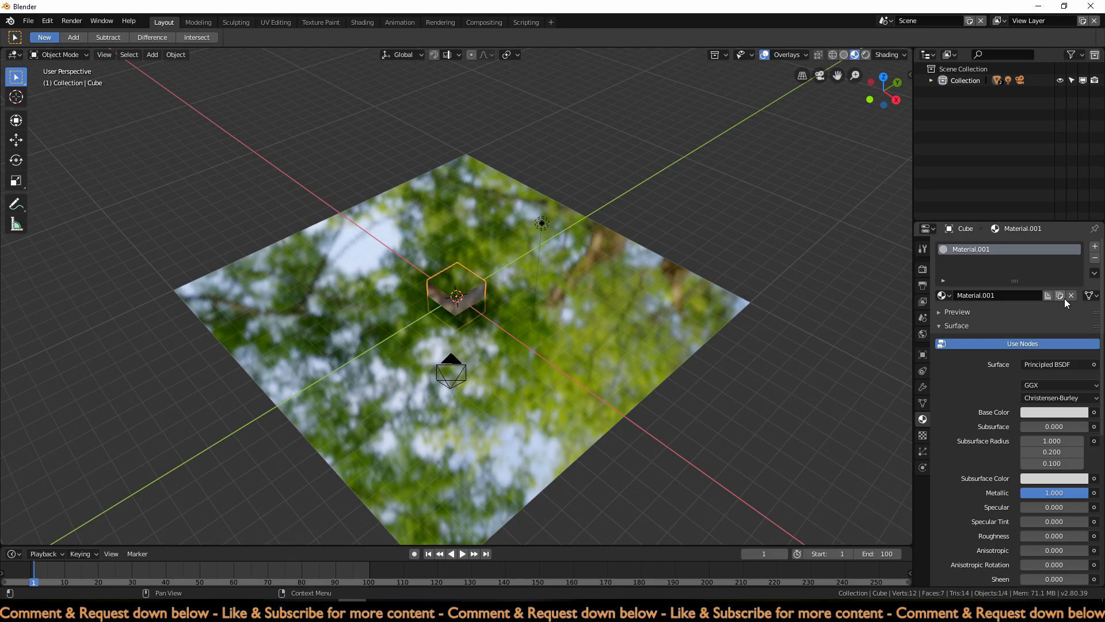
{"action": "left_click_drag", "start_coordinate": [1075, 495], "coordinate": [1026, 492]}
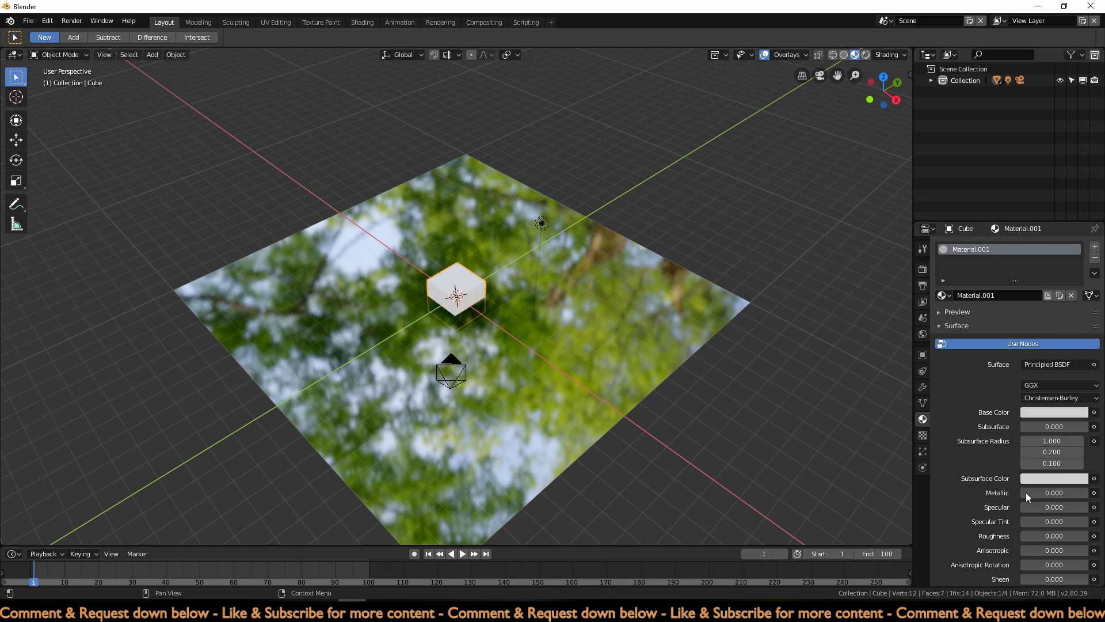
Raise the cube along the Z axis until it is clear of the plane
{"action": "key", "text": "g"}
{"action": "key", "text": "z"}
{"action": "key", "text": "1"}
{"action": "key", "text": "Return"}
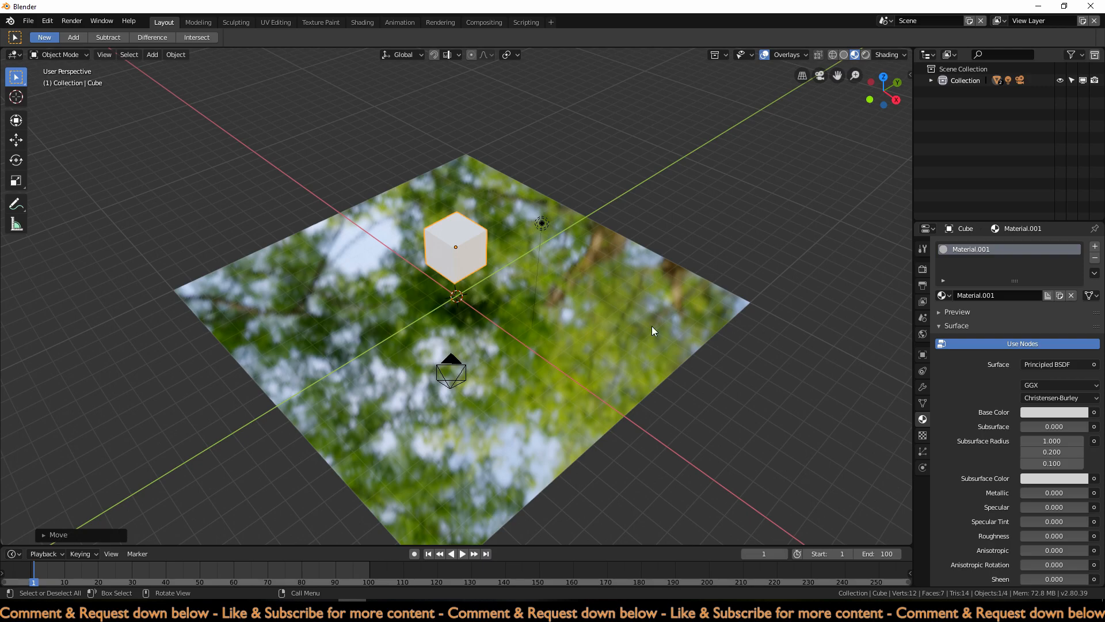
Enable Screen Space Reflections for the Eevee render engine and expand its settings
{"action": "left_click", "coordinate": [926, 268]}
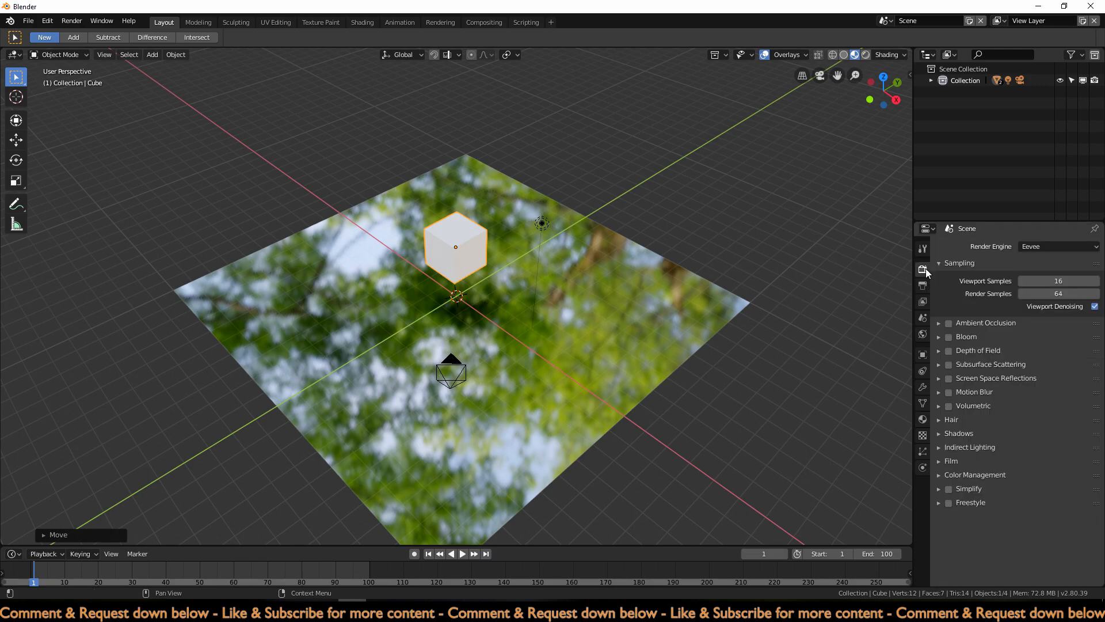
{"action": "left_click", "coordinate": [948, 376]}
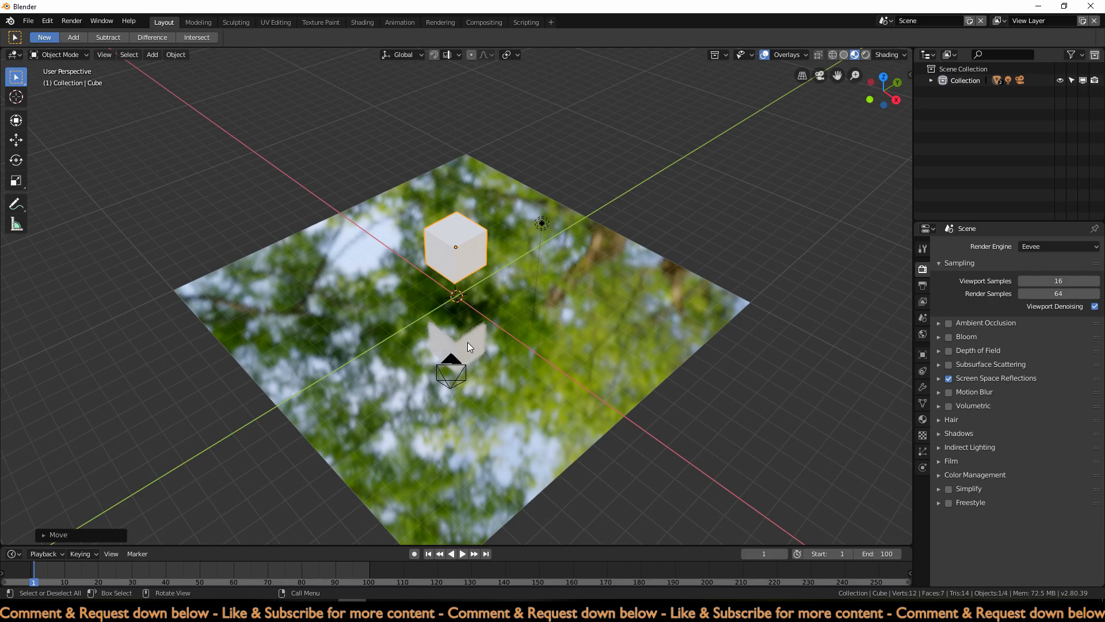
{"action": "left_click", "coordinate": [938, 379]}
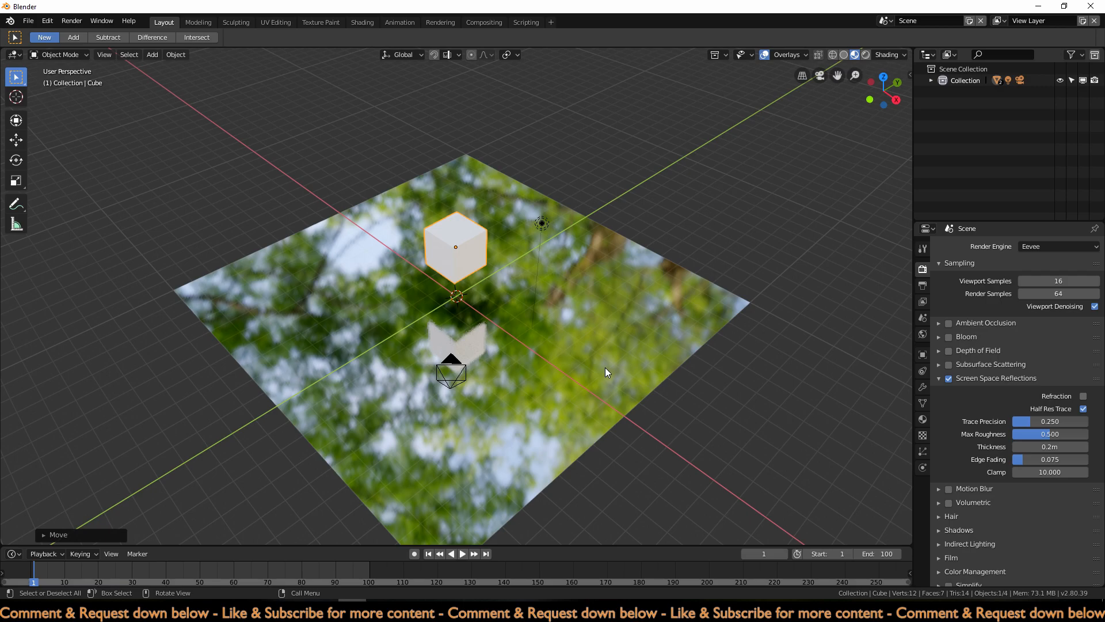
Switch the viewport to Rendered shading and disable Screen Space Reflections
{"action": "key", "text": "z"}
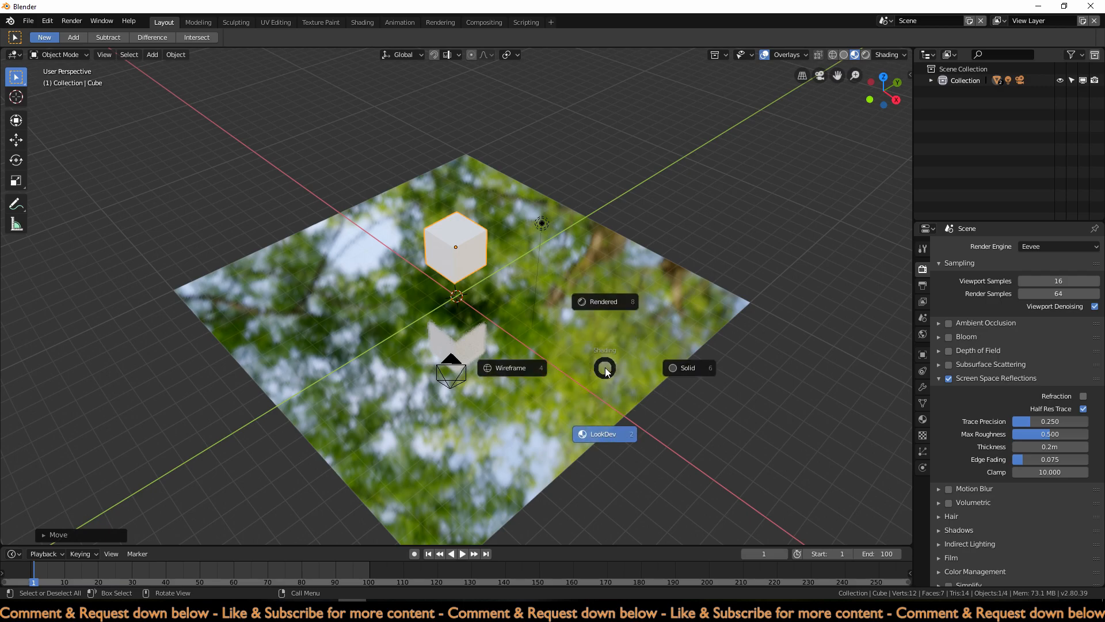
{"action": "left_click", "coordinate": [606, 313]}
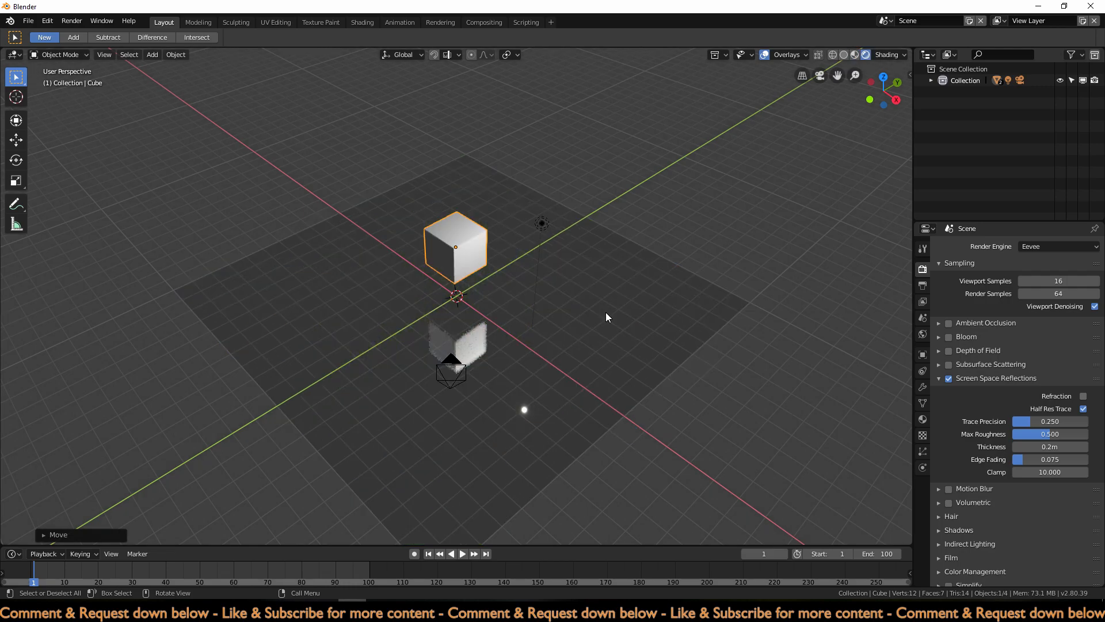
{"action": "left_click", "coordinate": [949, 379]}
{"action": "mouse_move", "coordinate": [610, 381]}
{"action": "middle_mouse_down"}
{"action": "mouse_move", "coordinate": [606, 406]}
{"action": "mouse_move", "coordinate": [609, 378]}
{"action": "middle_mouse_up"}
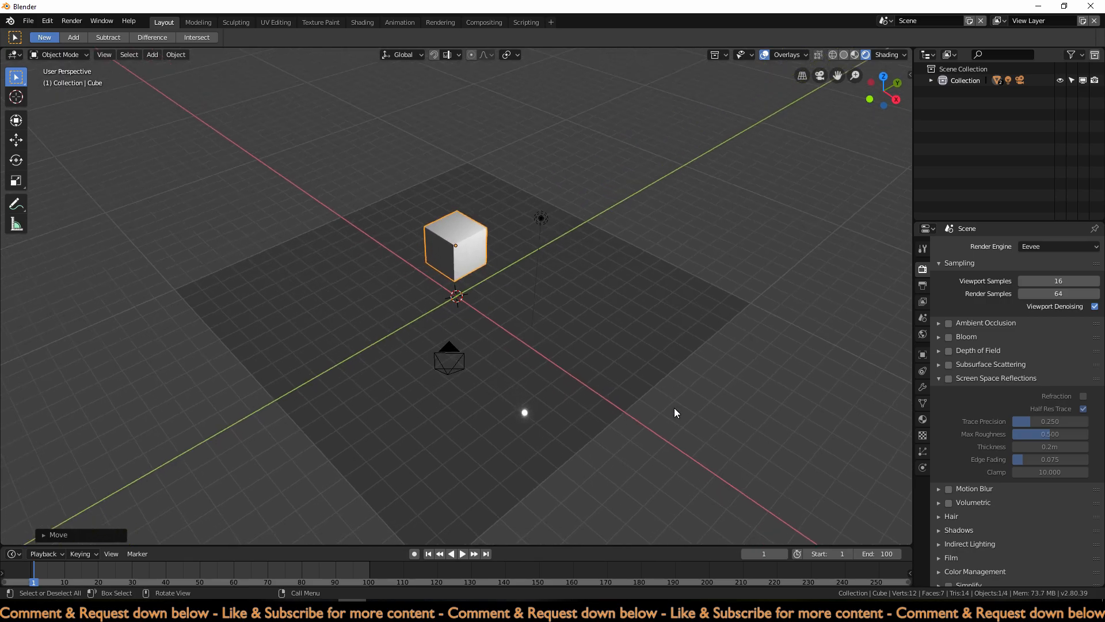
Change the render engine to Cycles and inspect the cube's reflection in the plane
{"action": "left_click", "coordinate": [1025, 244]}
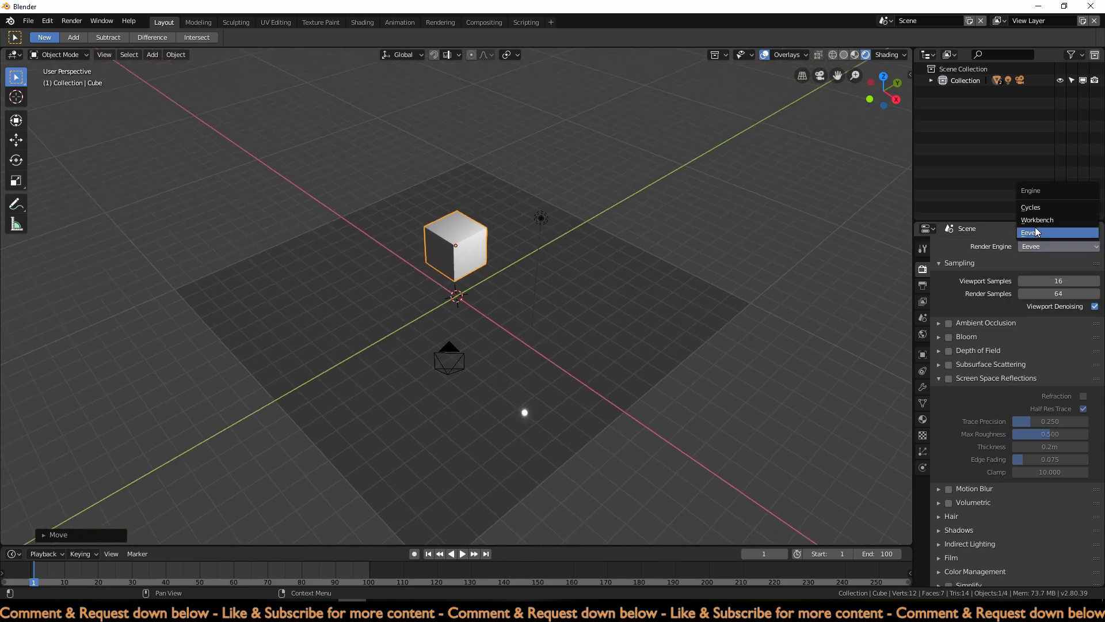
{"action": "left_click", "coordinate": [1039, 208]}
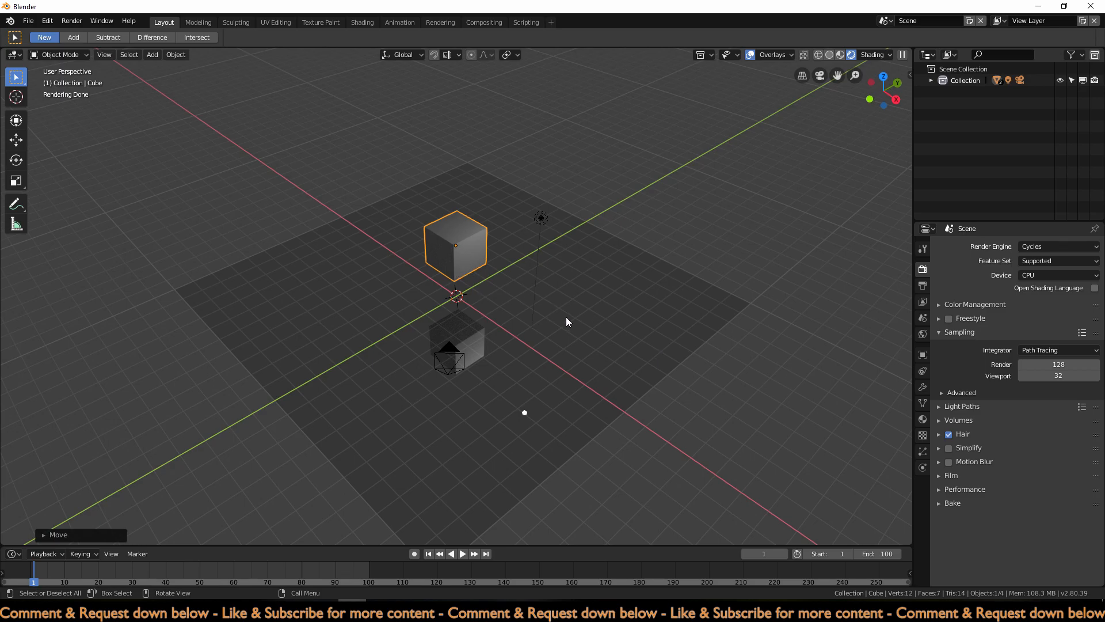
{"action": "mouse_move", "coordinate": [566, 321]}
{"action": "middle_mouse_down"}
{"action": "mouse_move", "coordinate": [719, 321]}
{"action": "mouse_move", "coordinate": [661, 330]}
{"action": "mouse_move", "coordinate": [552, 318]}
{"action": "mouse_move", "coordinate": [581, 313]}
{"action": "middle_mouse_up"}
Change the render engine to Workbench and inspect how the cube and plane are shaded
{"action": "left_click", "coordinate": [1030, 246]}
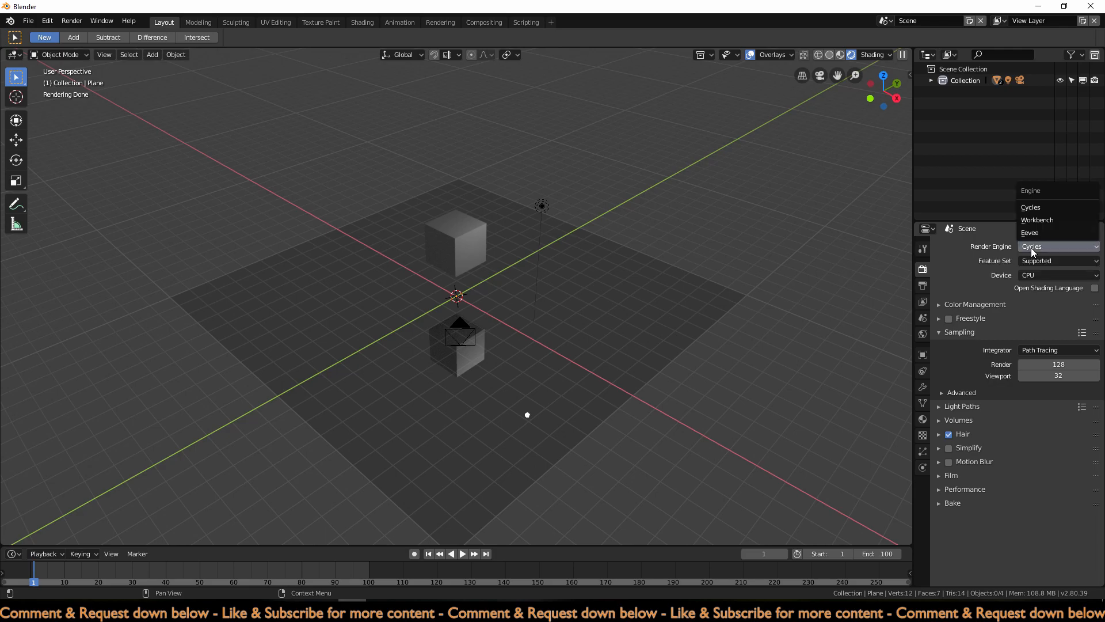
{"action": "left_click", "coordinate": [1055, 223]}
{"action": "mouse_move", "coordinate": [611, 226]}
{"action": "middle_mouse_down"}
{"action": "mouse_move", "coordinate": [556, 236]}
{"action": "mouse_move", "coordinate": [597, 247]}
{"action": "mouse_move", "coordinate": [709, 239]}
{"action": "mouse_move", "coordinate": [611, 252]}
{"action": "middle_mouse_up"}
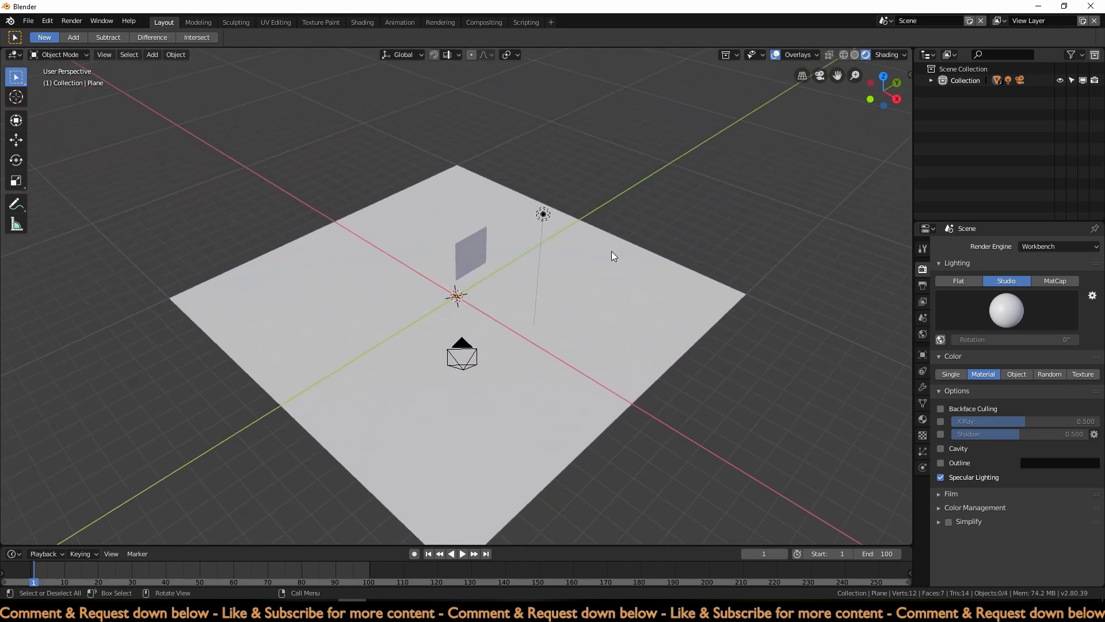
Compare the reflective plane in Eevee and Cycles by switching the render engine to each
{"action": "left_click", "coordinate": [1045, 246]}
{"action": "left_click", "coordinate": [1045, 235]}
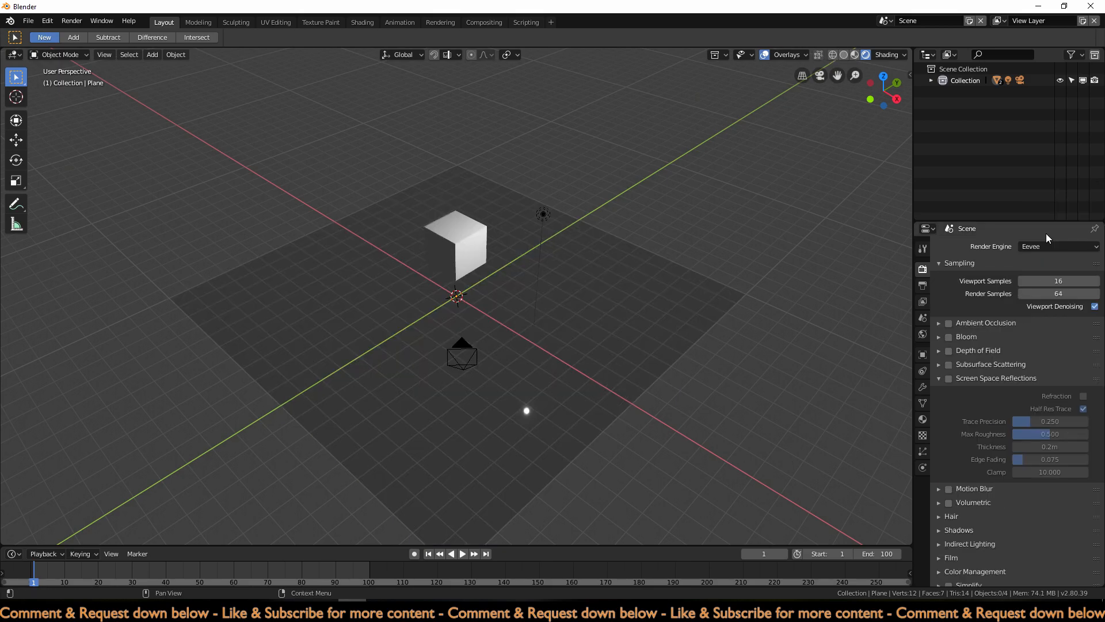
{"action": "left_click", "coordinate": [1043, 247]}
{"action": "left_click", "coordinate": [1042, 208]}
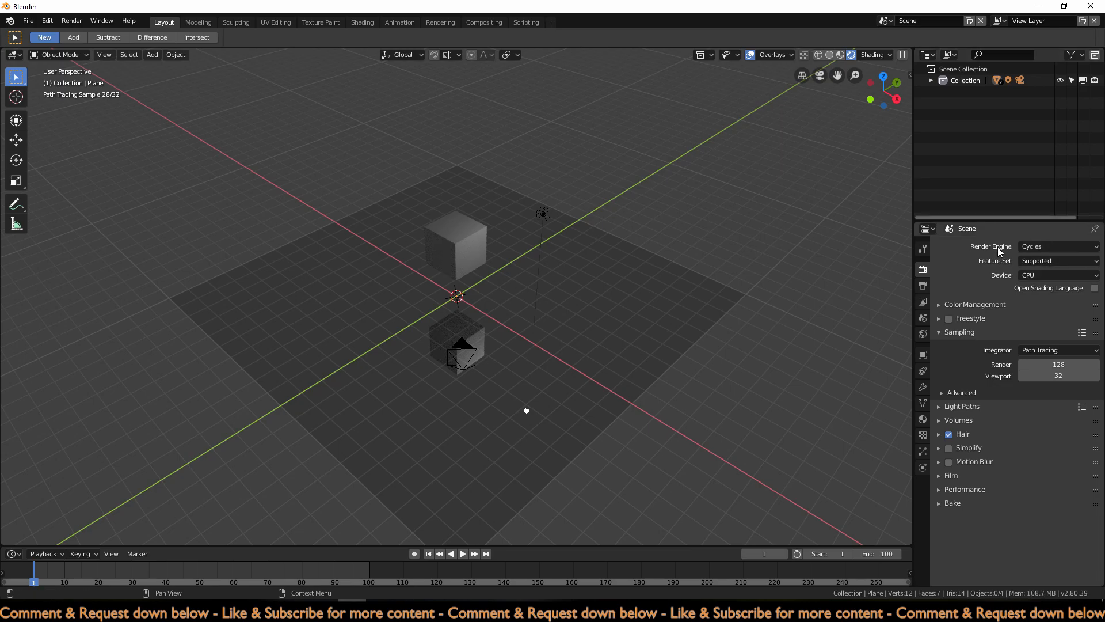
Set the scene's render engine back to Eevee
{"action": "left_click", "coordinate": [925, 287]}
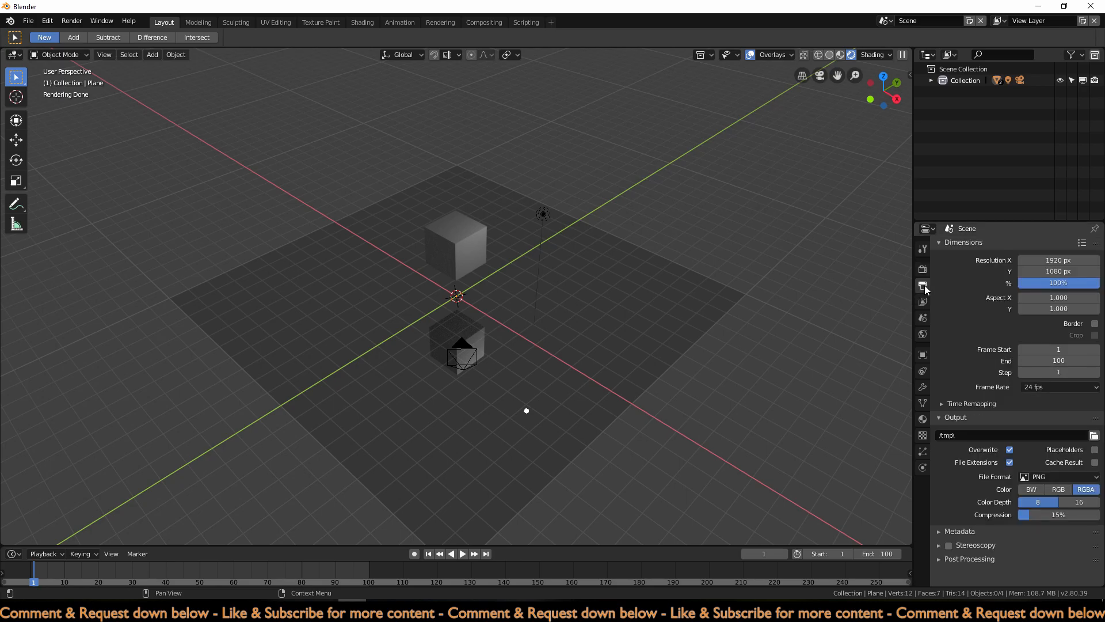
{"action": "left_click", "coordinate": [923, 270]}
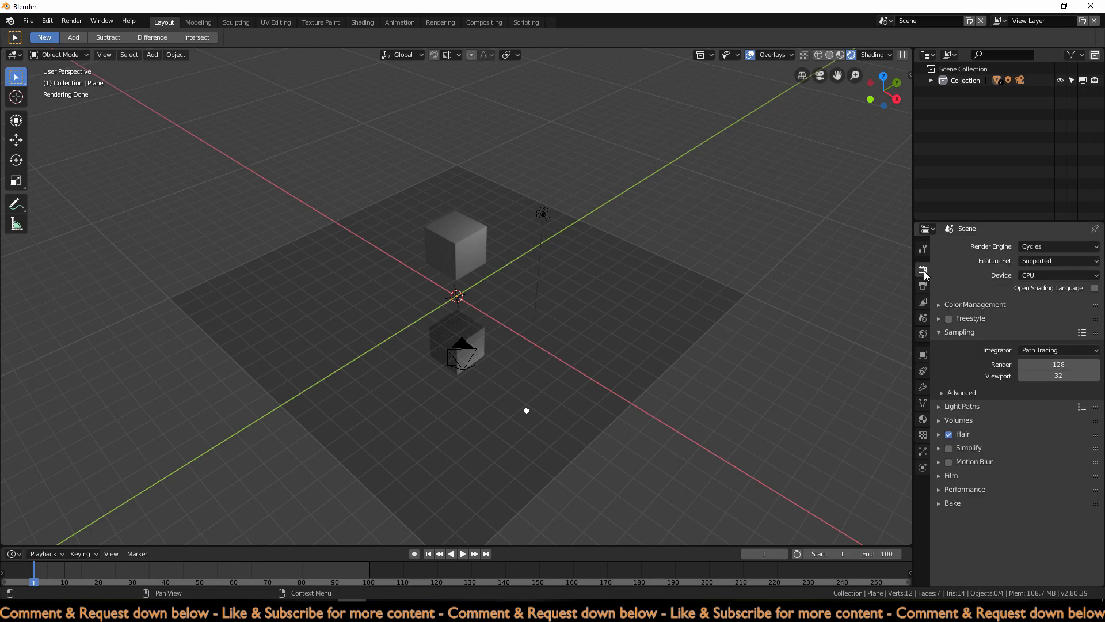
{"action": "left_click", "coordinate": [1050, 247]}
{"action": "left_click", "coordinate": [1049, 234]}
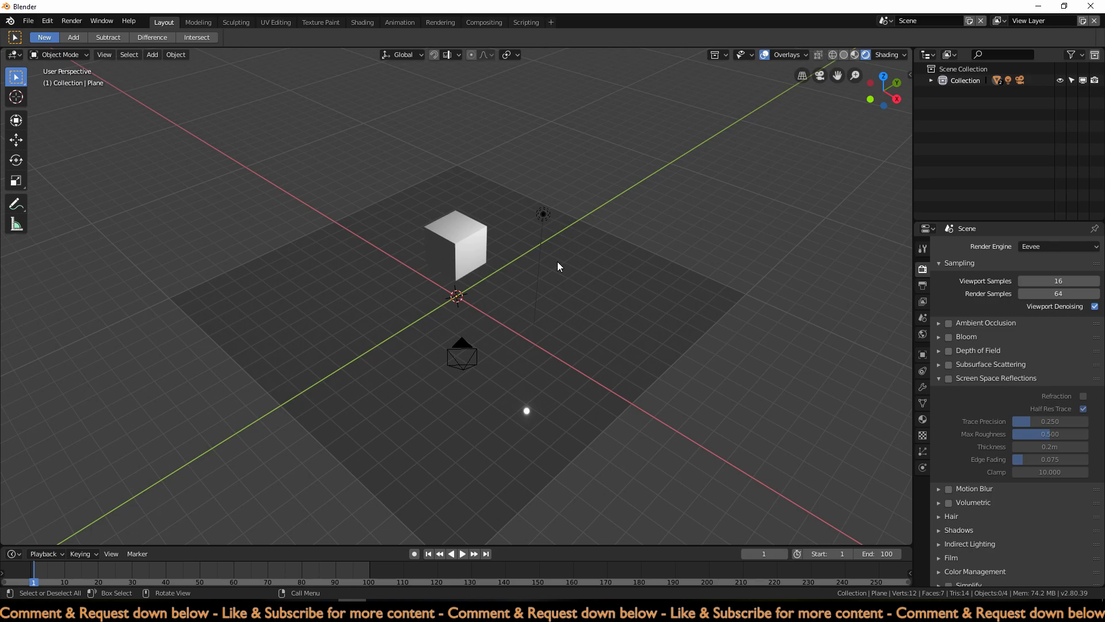
Add a Sun light, move it about 14.8 m up beyond the plane's edge, and rotate it about the global Y axis
{"action": "key", "text": "shift+a"}
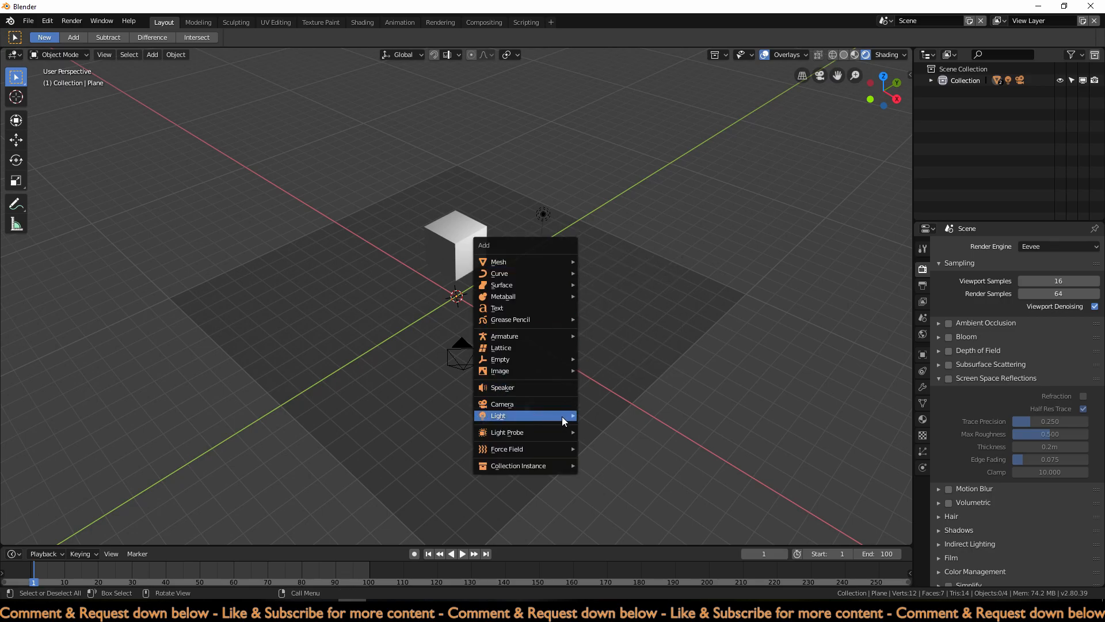
{"action": "left_click", "coordinate": [585, 414]}
{"action": "key", "text": "g"}
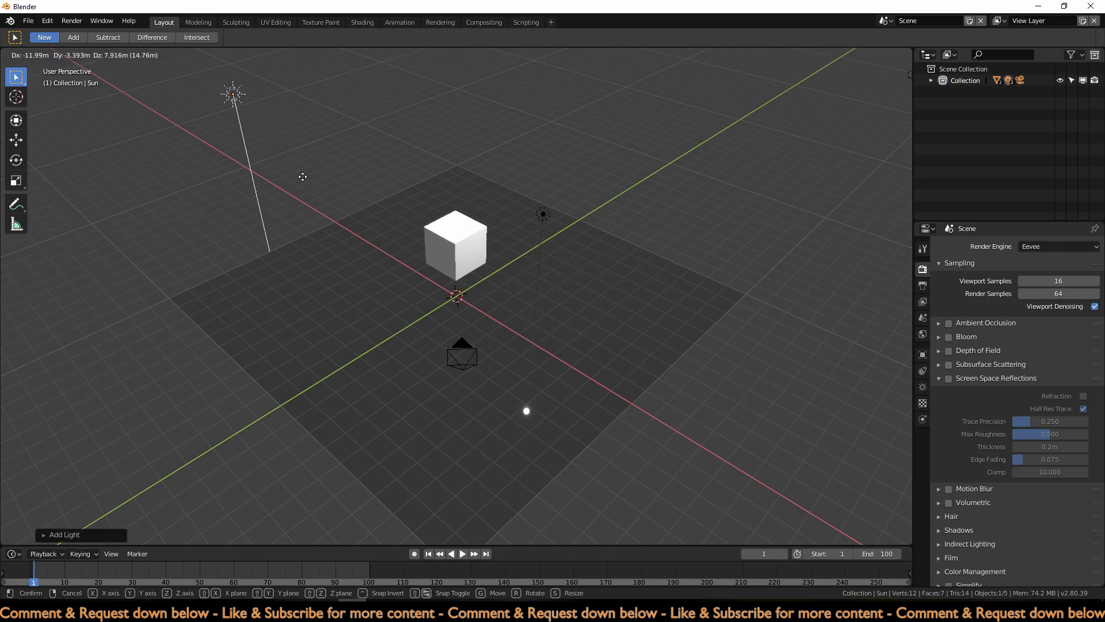
{"action": "left_click", "coordinate": [303, 177]}
{"action": "key", "text": "r"}
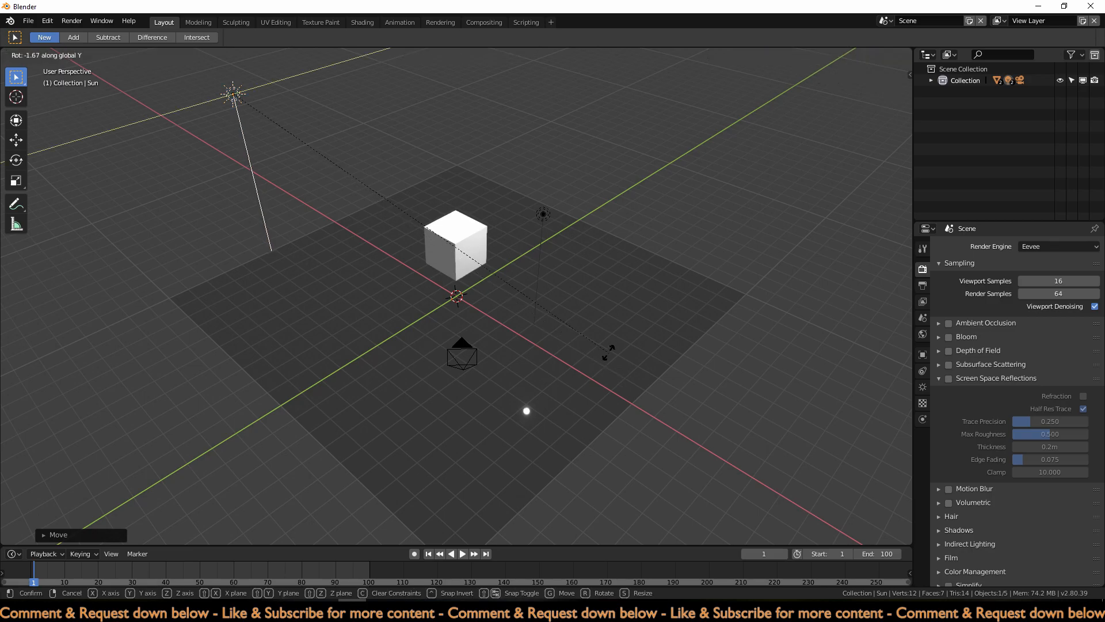
{"action": "left_click", "coordinate": [579, 293]}
{"action": "middle_click_drag", "start_coordinate": [576, 299], "coordinate": [468, 377]}
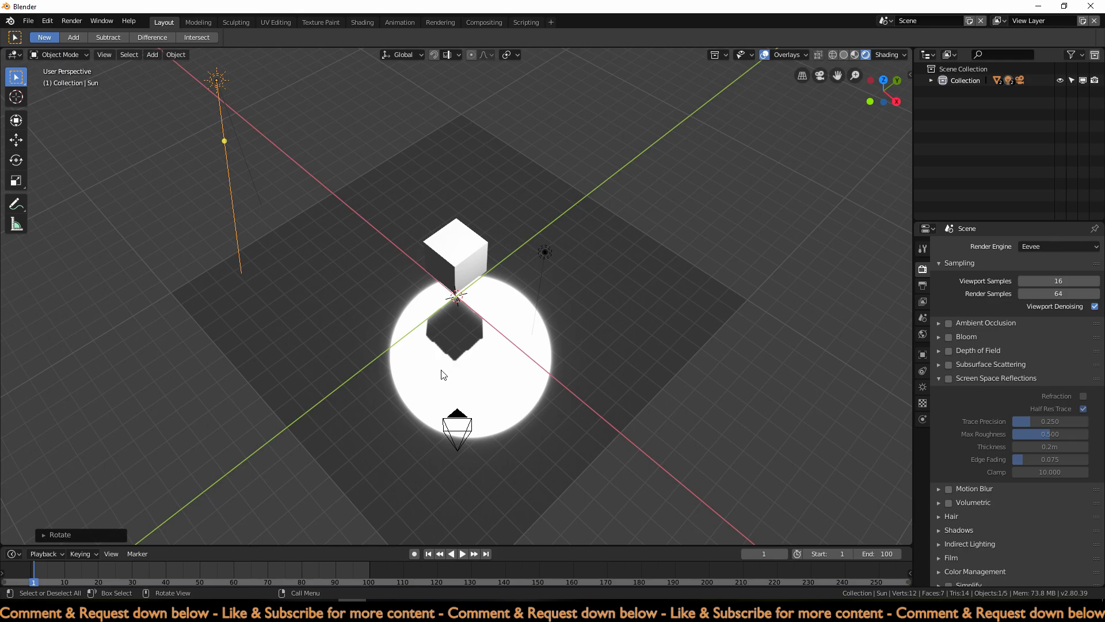
Add a Spot light, position it behind the cube, and raise it along the global Z axis high above the plane
{"action": "key", "text": "shift+a"}
{"action": "mouse_move", "coordinate": [441, 371]}
{"action": "left_click", "coordinate": [498, 394]}
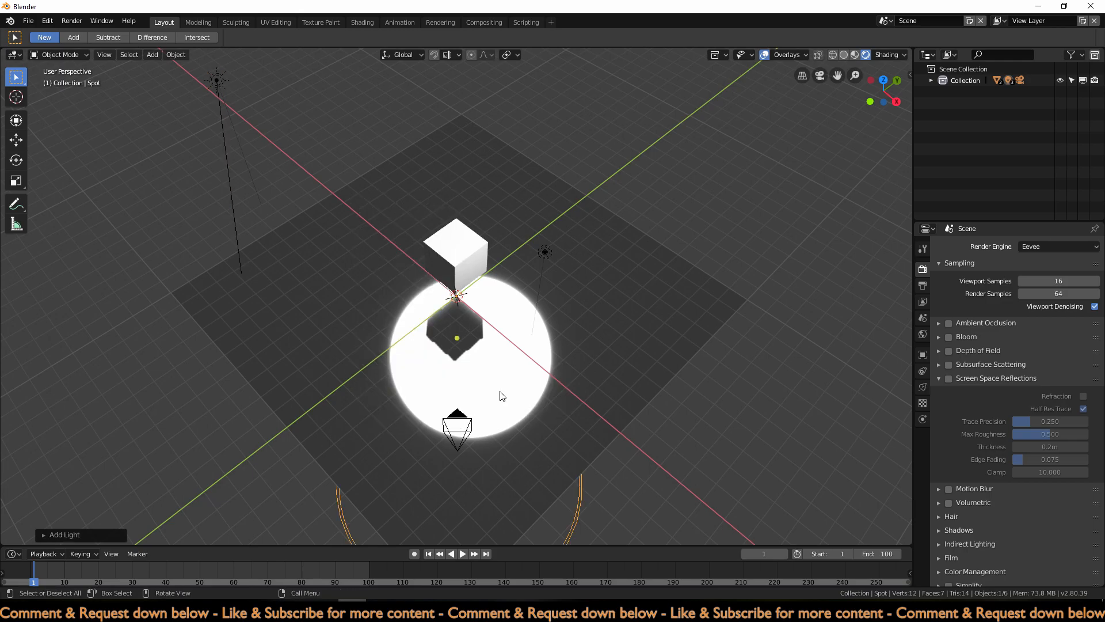
{"action": "key", "text": "g"}
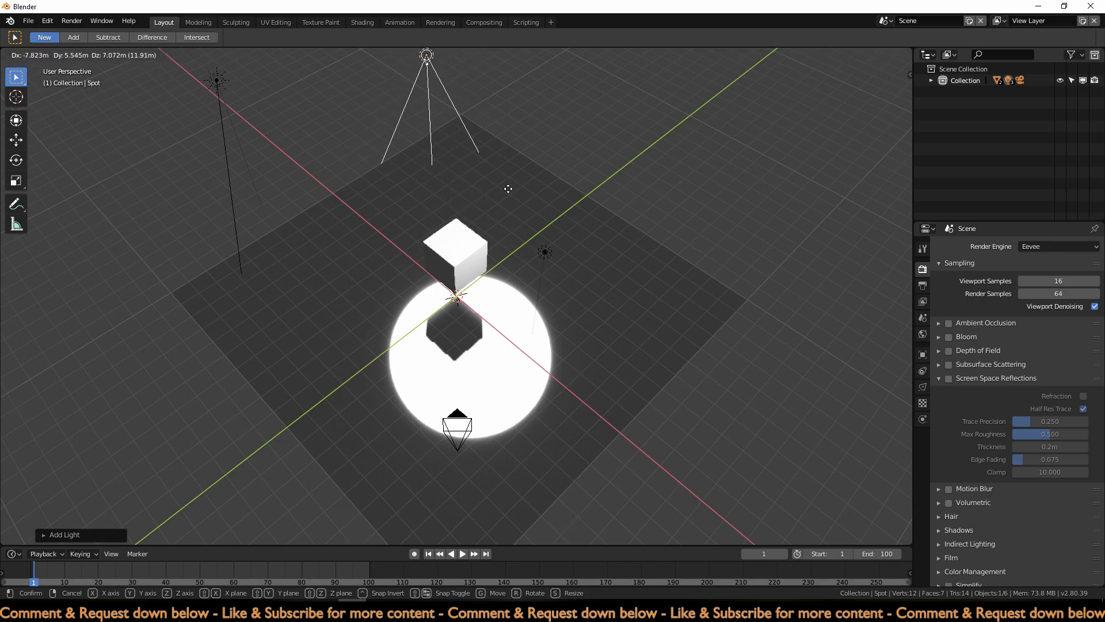
{"action": "left_click", "coordinate": [539, 216]}
{"action": "key", "text": "g"}
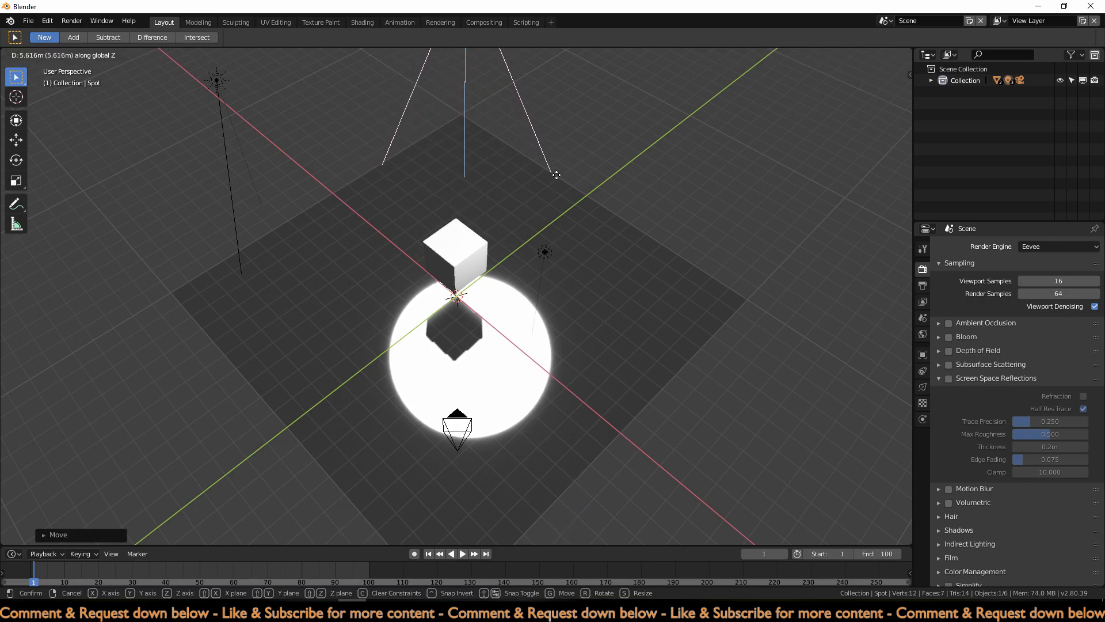
{"action": "left_click", "coordinate": [558, 187]}
Add an Area light and position it above the plane's edge opposite the Sun light, raising it along the global Z axis
{"action": "key", "text": "shift+a"}
{"action": "mouse_move", "coordinate": [555, 254]}
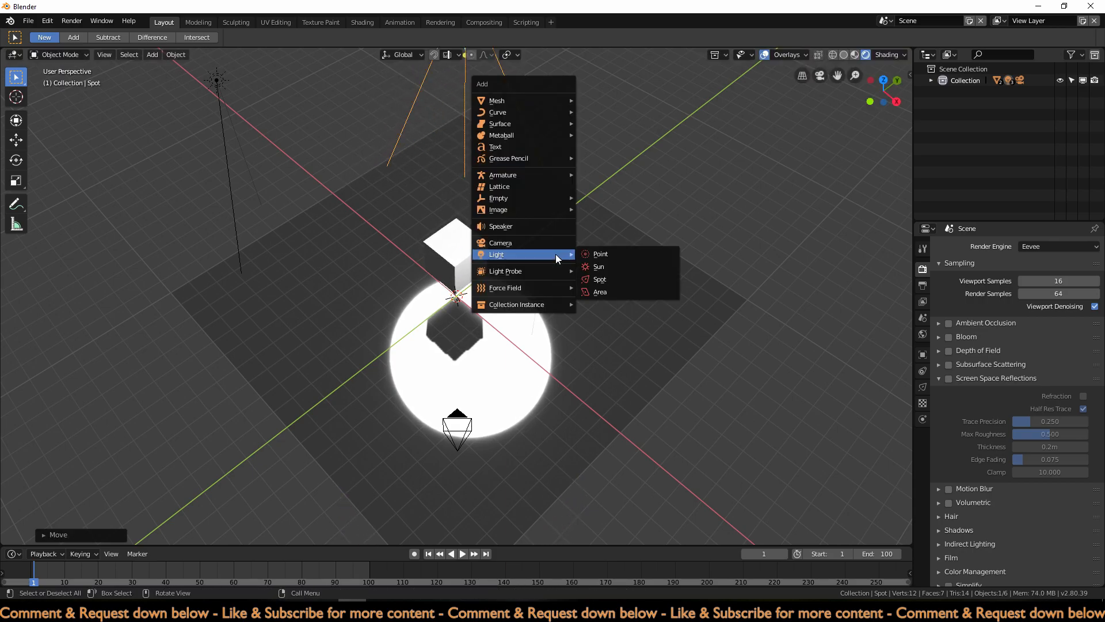
{"action": "left_click", "coordinate": [599, 290]}
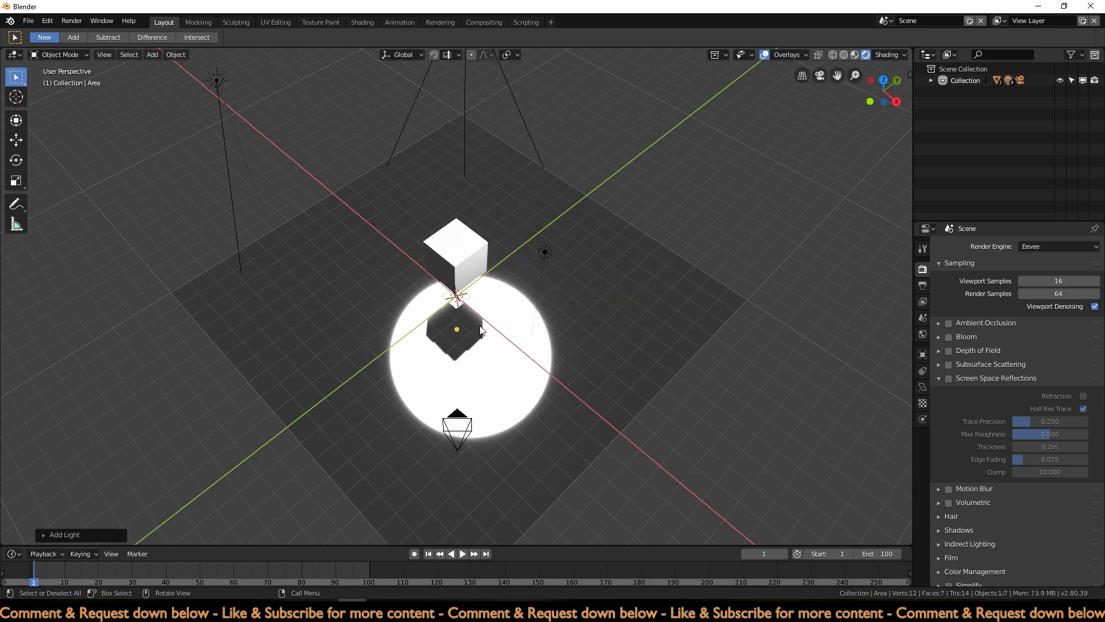
{"action": "key", "text": "g"}
{"action": "key", "text": "z"}
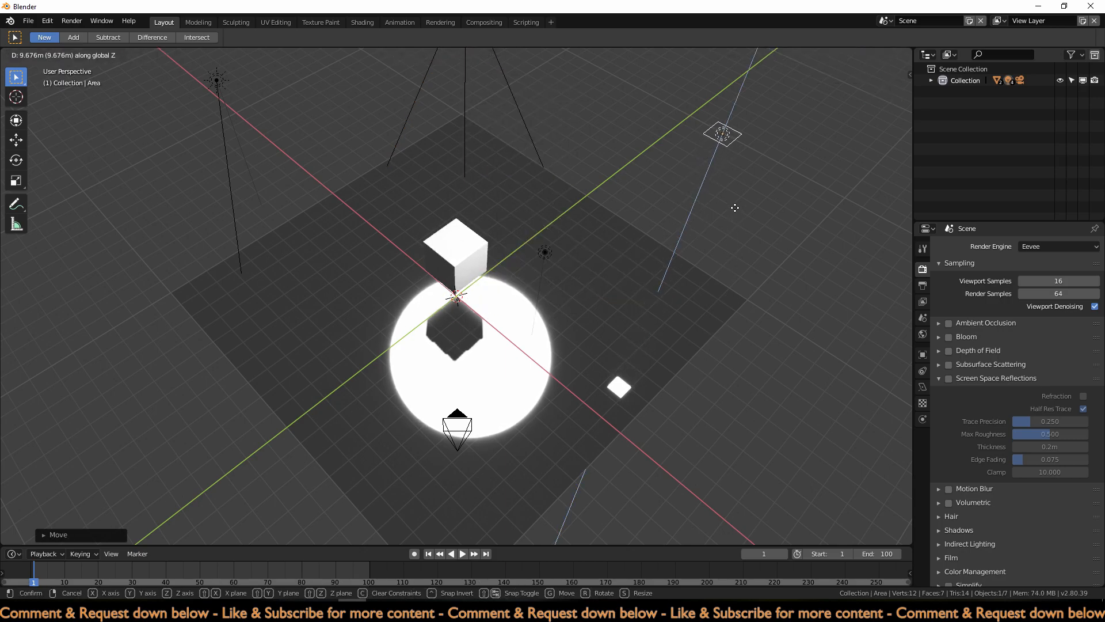
{"action": "left_click", "coordinate": [728, 223]}
Set the Spot light's radius to 10.8 m
{"action": "scroll", "coordinate": [478, 147], "scroll_direction": "down", "scroll_amount": 3}
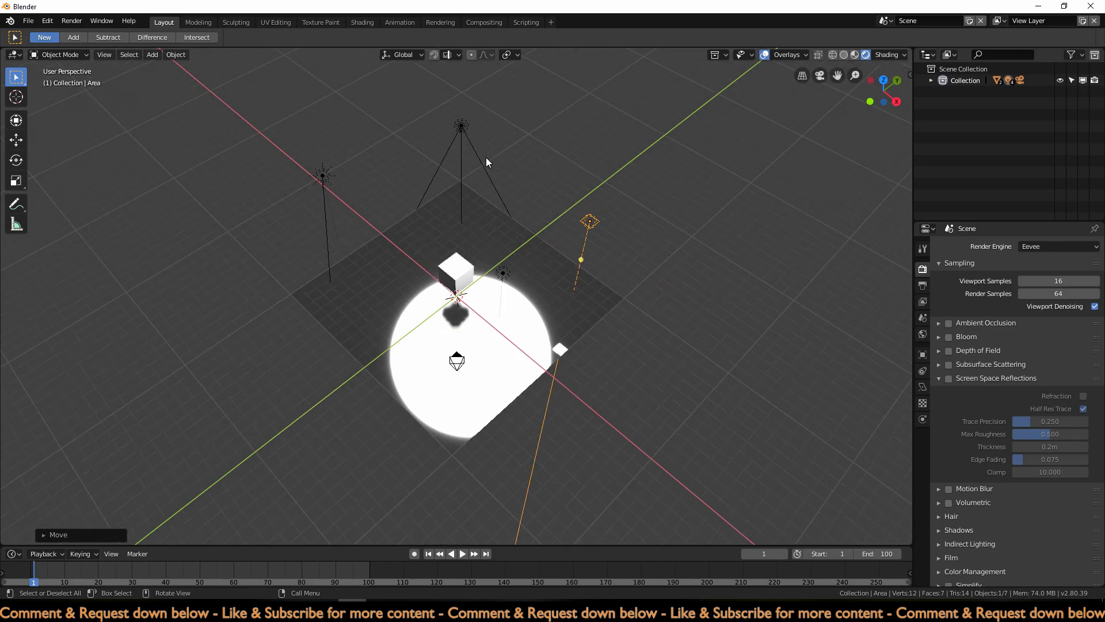
{"action": "left_click", "coordinate": [461, 128]}
{"action": "left_click", "coordinate": [922, 386]}
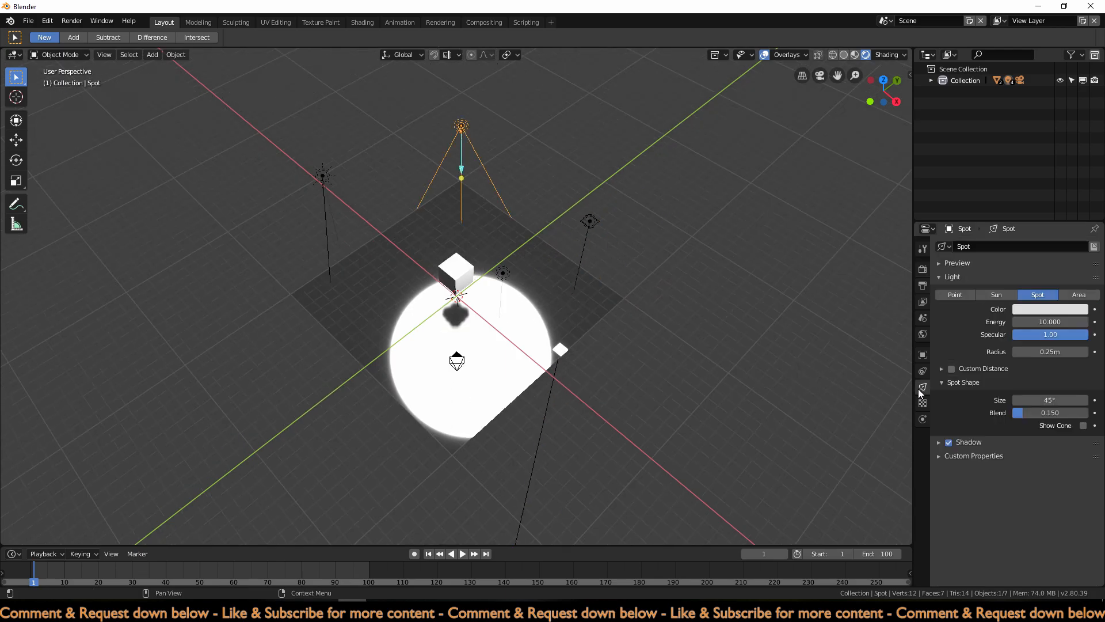
{"action": "left_click_drag", "start_coordinate": [1049, 351], "coordinate": [1102, 351]}
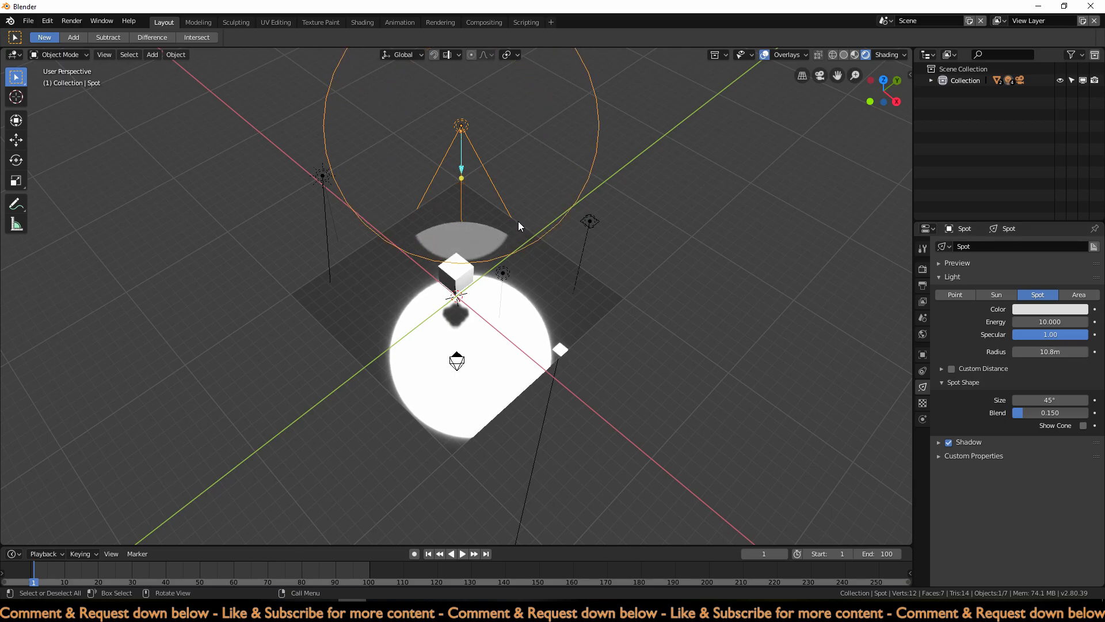
{"action": "left_click", "coordinate": [539, 290]}
Examine the light settings of the Sun, Area, Spot and Point lights in turn
{"action": "scroll", "coordinate": [539, 289], "scroll_direction": "up", "scroll_amount": 1}
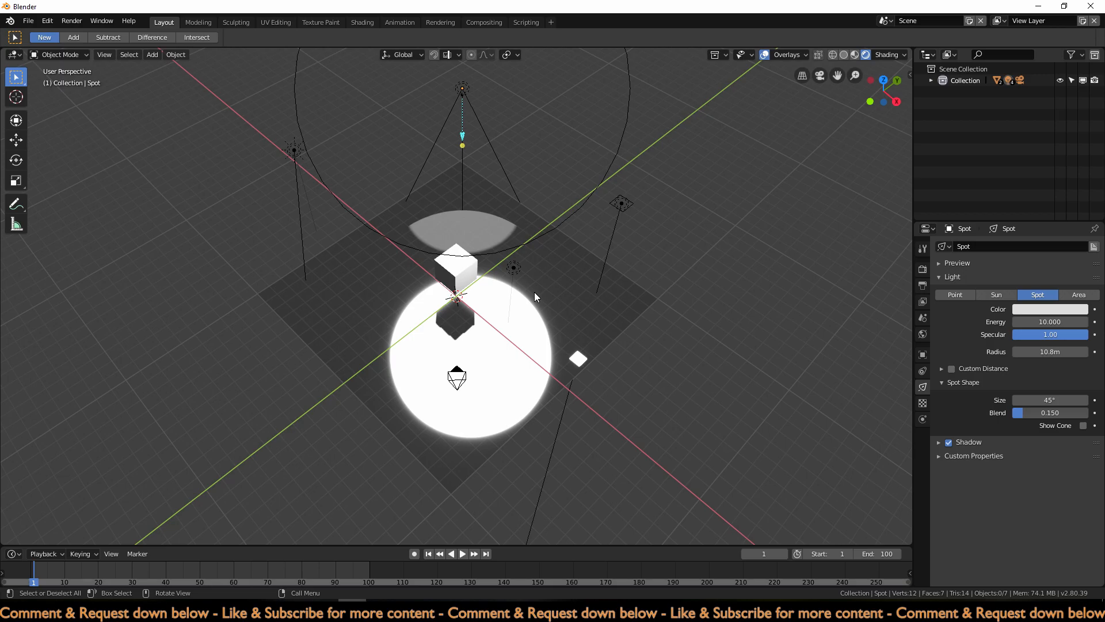
{"action": "middle_click_drag", "start_coordinate": [534, 293], "coordinate": [872, 395]}
{"action": "scroll", "coordinate": [716, 396], "scroll_direction": "up", "scroll_amount": 1}
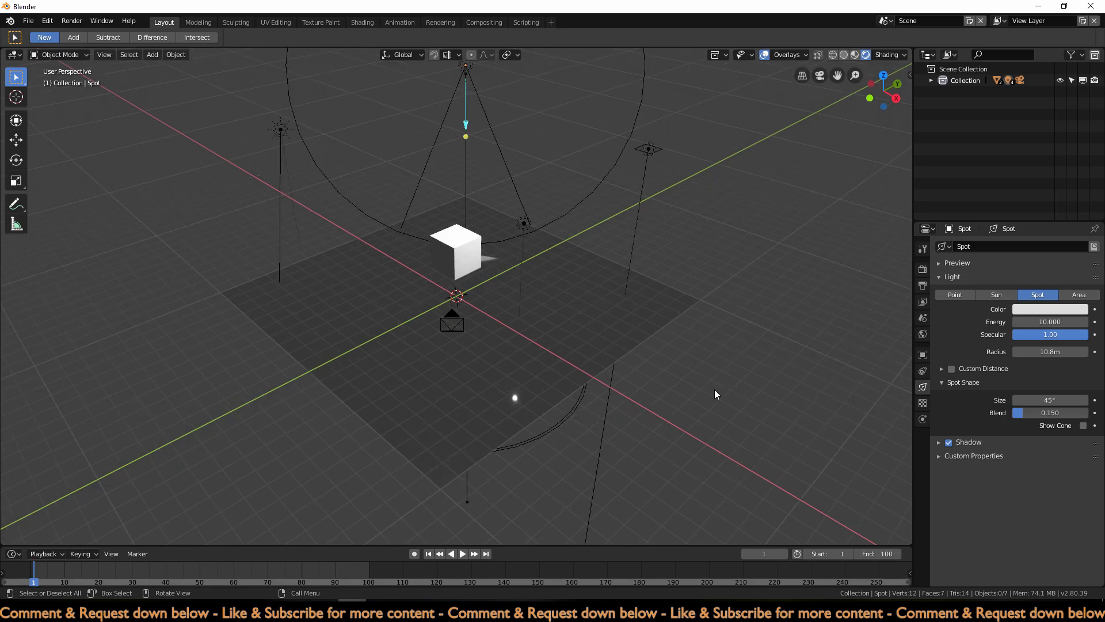
{"action": "left_click", "coordinate": [281, 129]}
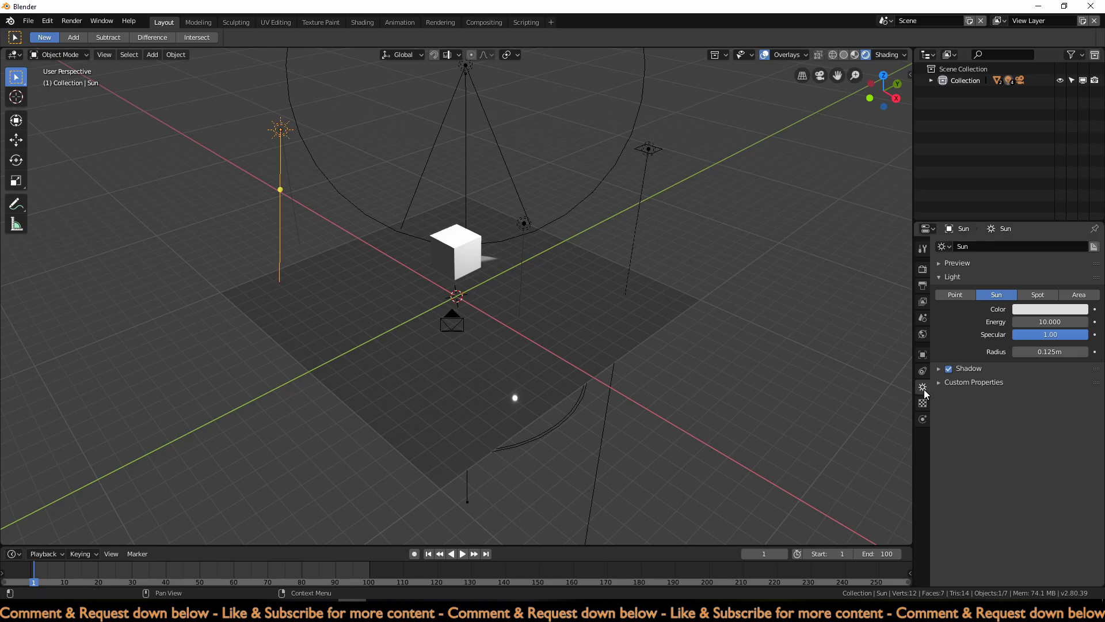
{"action": "left_click", "coordinate": [651, 149]}
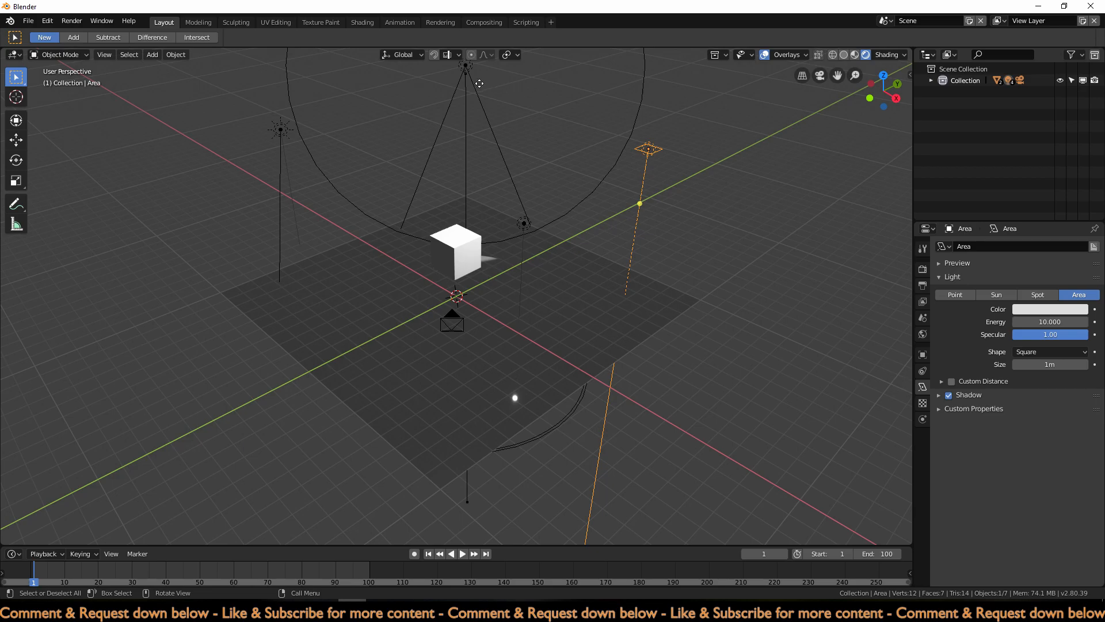
{"action": "left_click", "coordinate": [466, 69]}
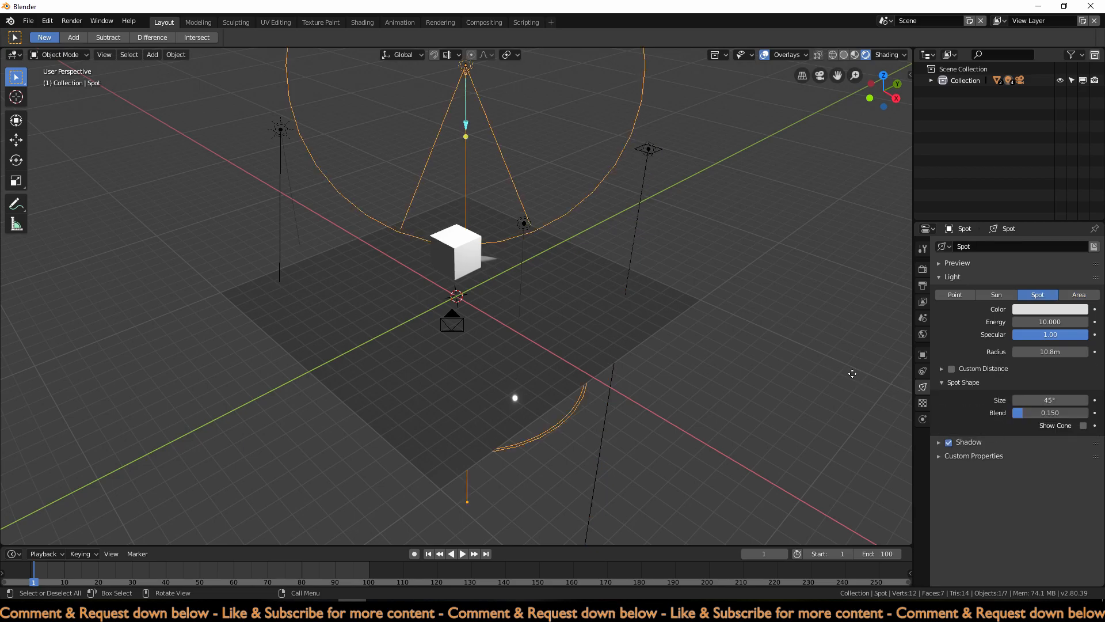
{"action": "left_click", "coordinate": [524, 225]}
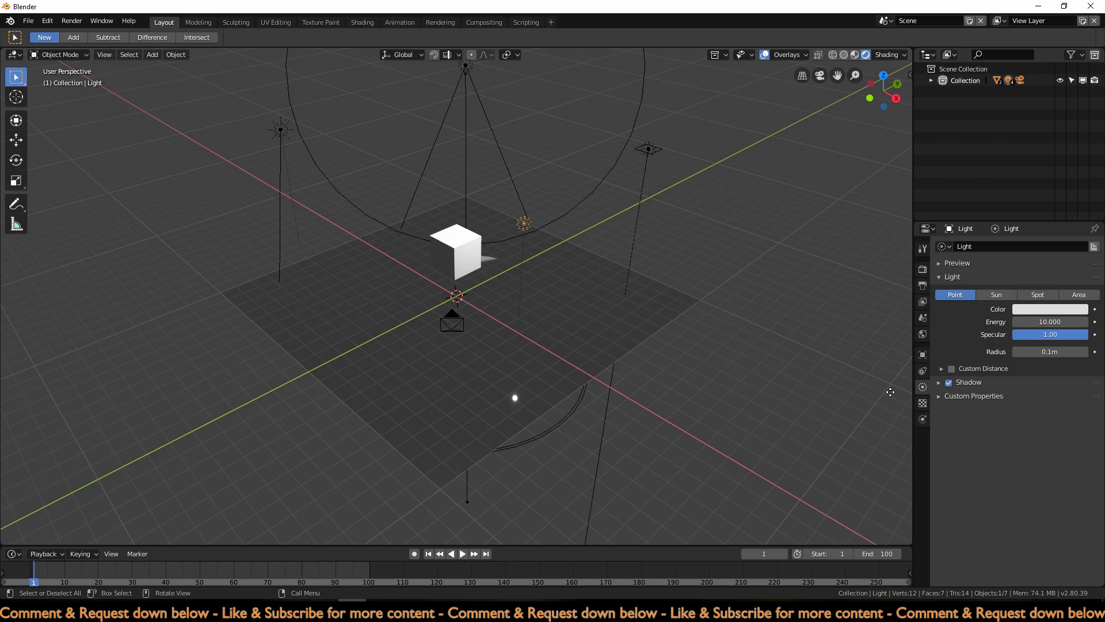
Hide the viewport overlays to inspect the lights' reflections on the plane, and show the overlays again
{"action": "middle_click_drag", "start_coordinate": [672, 232], "coordinate": [681, 289], "text": "shift"}
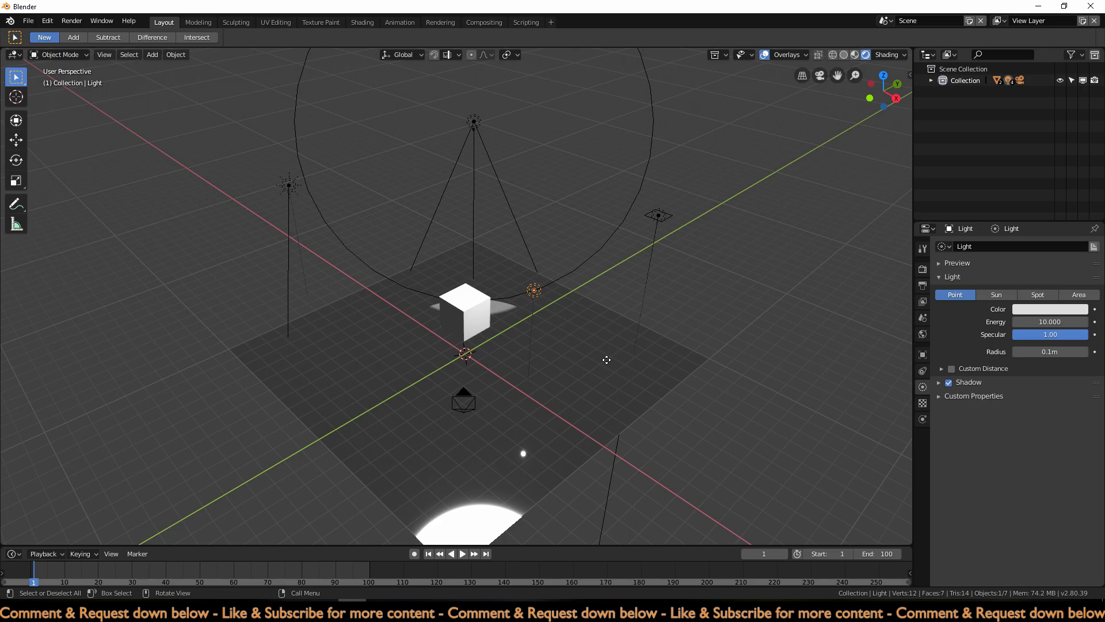
{"action": "left_click", "coordinate": [765, 56]}
{"action": "mouse_move", "coordinate": [683, 163]}
{"action": "middle_mouse_down"}
{"action": "mouse_move", "coordinate": [666, 202]}
{"action": "mouse_move", "coordinate": [705, 207]}
{"action": "mouse_move", "coordinate": [741, 185]}
{"action": "mouse_move", "coordinate": [725, 163]}
{"action": "mouse_move", "coordinate": [689, 159]}
{"action": "mouse_move", "coordinate": [679, 174]}
{"action": "mouse_move", "coordinate": [690, 177]}
{"action": "middle_mouse_up"}
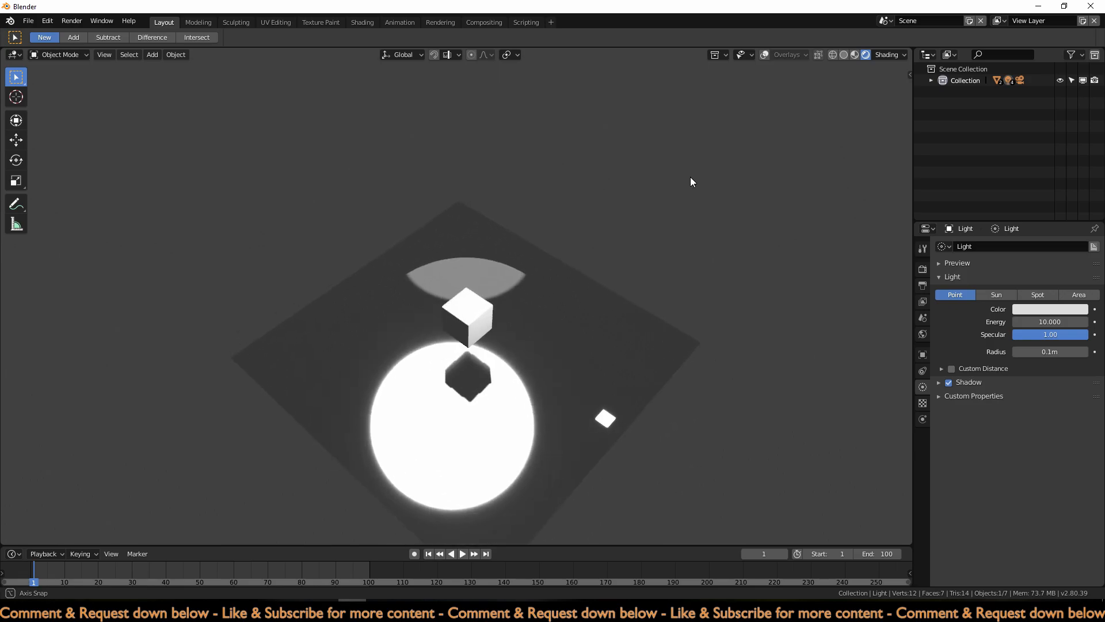
{"action": "left_click", "coordinate": [764, 55]}
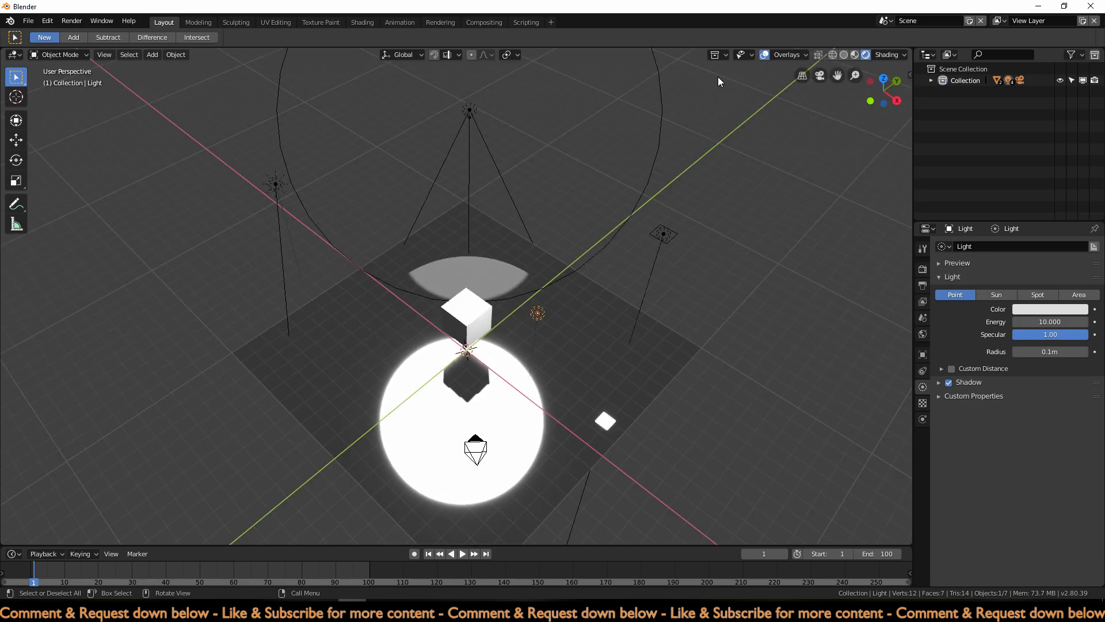
Delete the Spot, Area and Point lights, keeping only the Sun light
{"action": "left_click", "coordinate": [474, 112]}
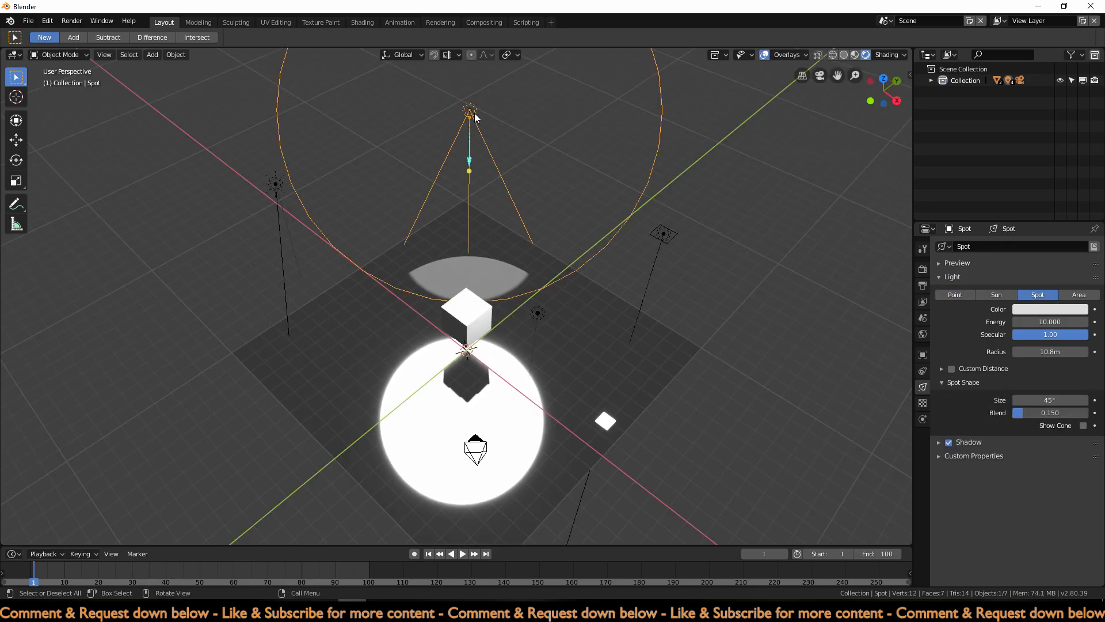
{"action": "key", "text": "Delete"}
{"action": "left_click", "coordinate": [661, 233]}
{"action": "key", "text": "Delete"}
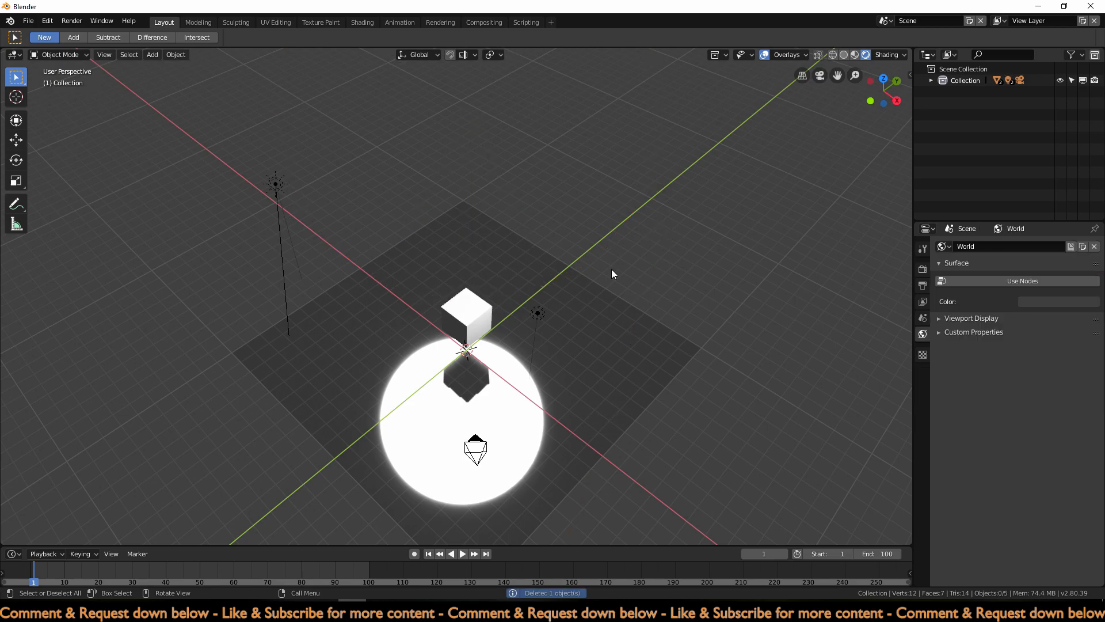
{"action": "left_click", "coordinate": [538, 311]}
{"action": "key", "text": "Delete"}
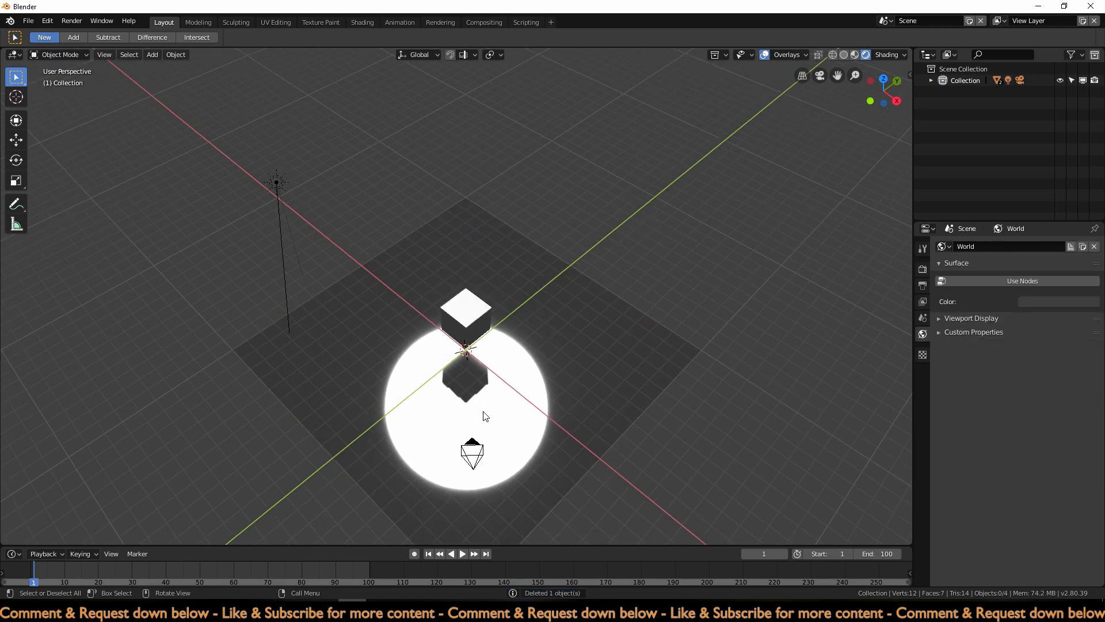
Set the Sun light's shadow softness to 13.3
{"action": "left_click", "coordinate": [271, 188]}
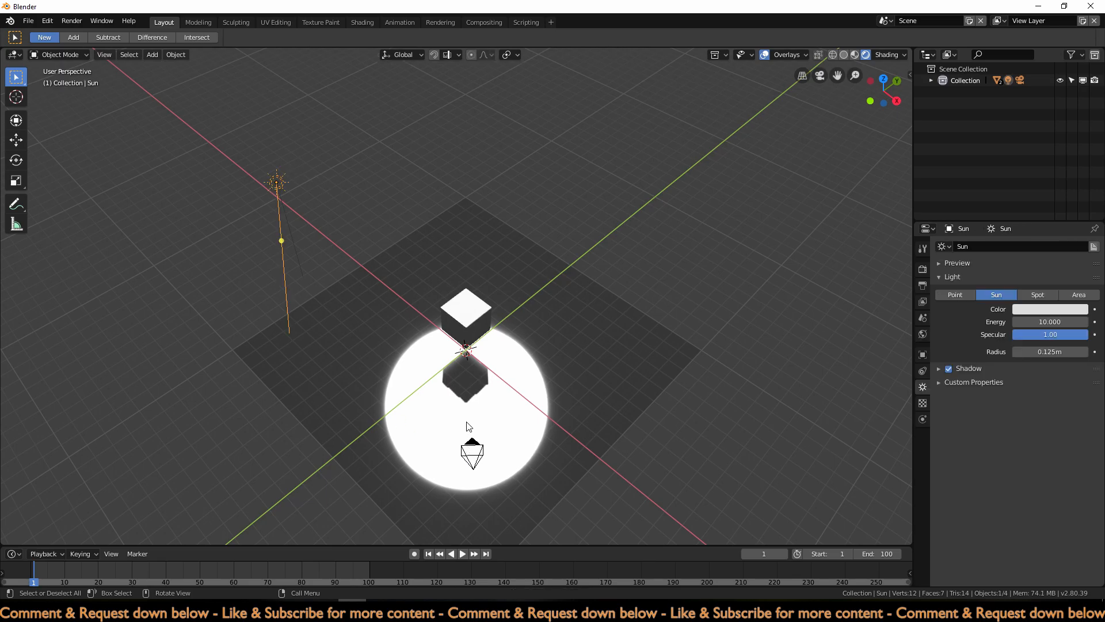
{"action": "middle_click_drag", "start_coordinate": [483, 380], "coordinate": [500, 436]}
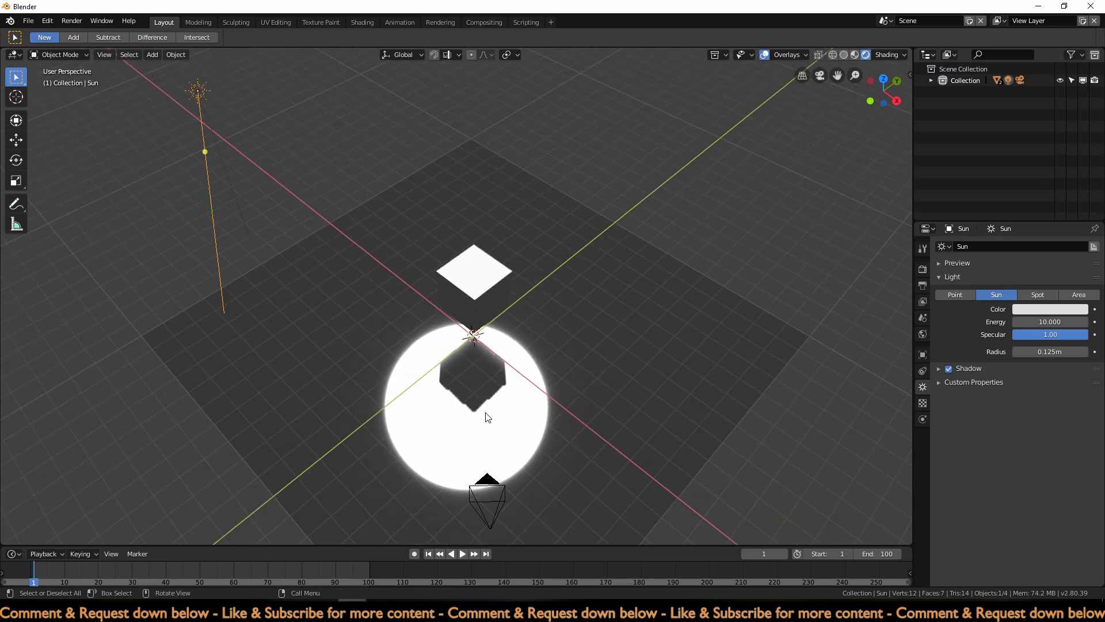
{"action": "left_click", "coordinate": [939, 369]}
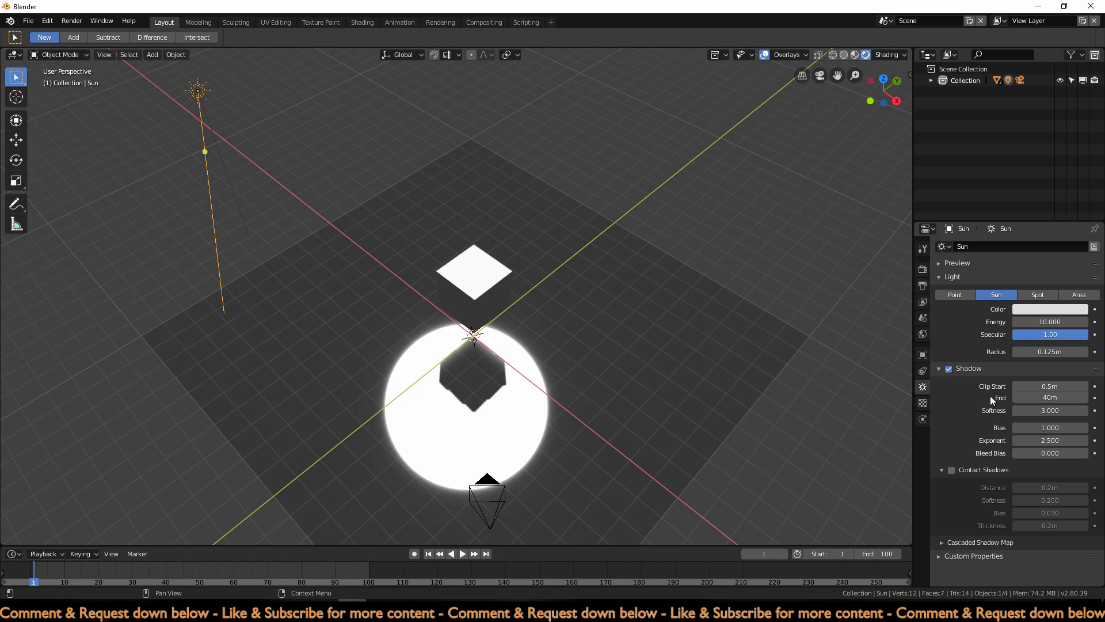
{"action": "left_click_drag", "start_coordinate": [1025, 408], "coordinate": [1057, 408]}
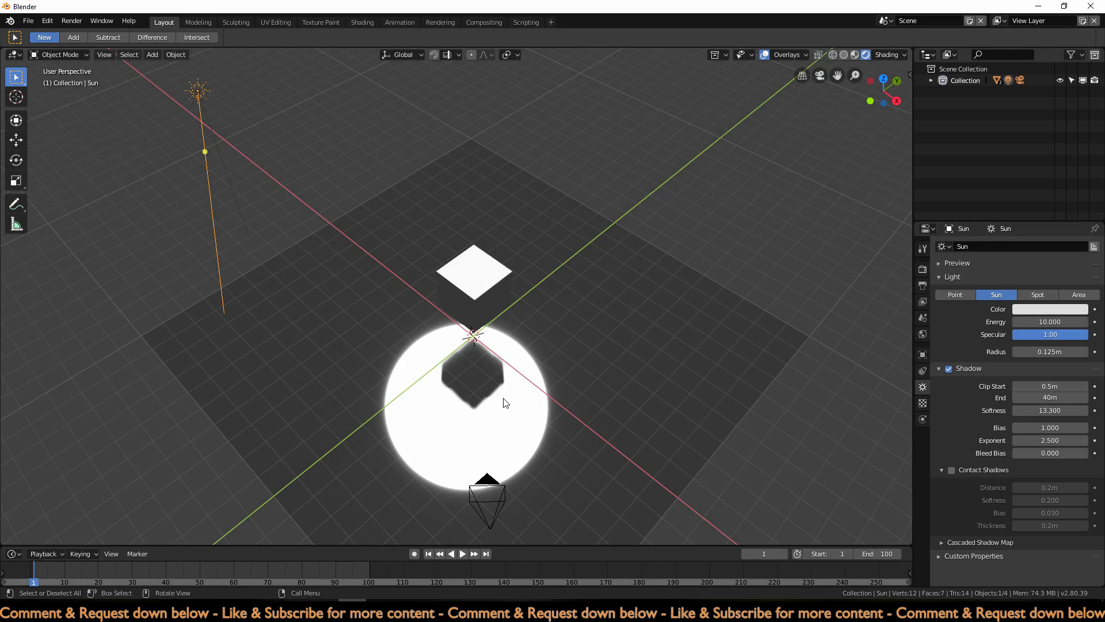
Enable Soft Shadows in Eevee's render shadow settings and inspect the cube's shadow on the plane
{"action": "left_click", "coordinate": [922, 270]}
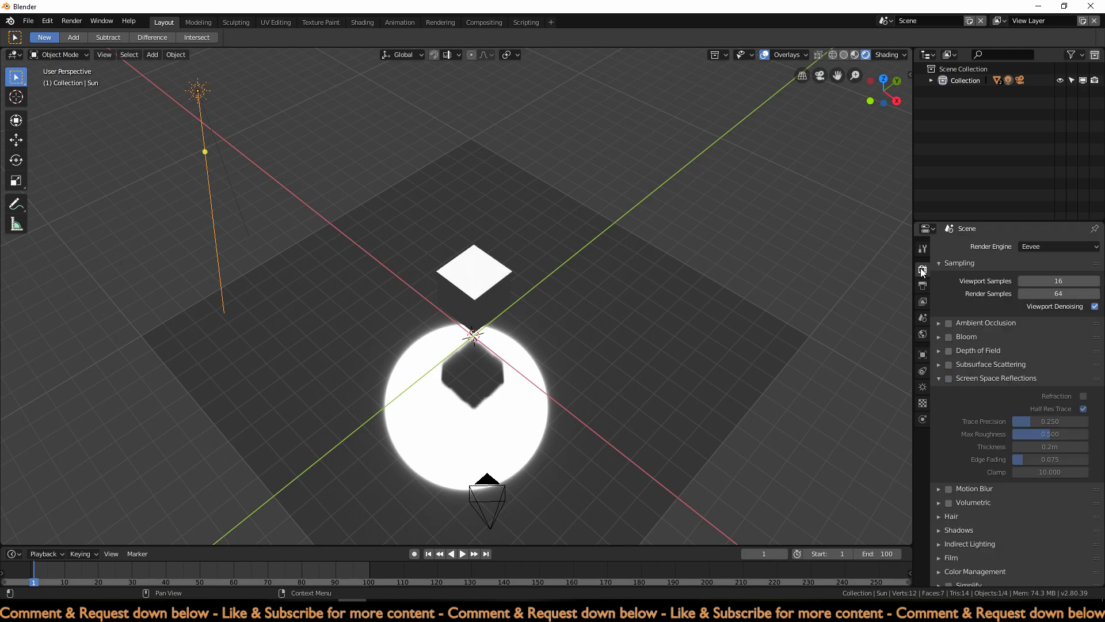
{"action": "left_click", "coordinate": [939, 378]}
{"action": "left_click", "coordinate": [940, 433]}
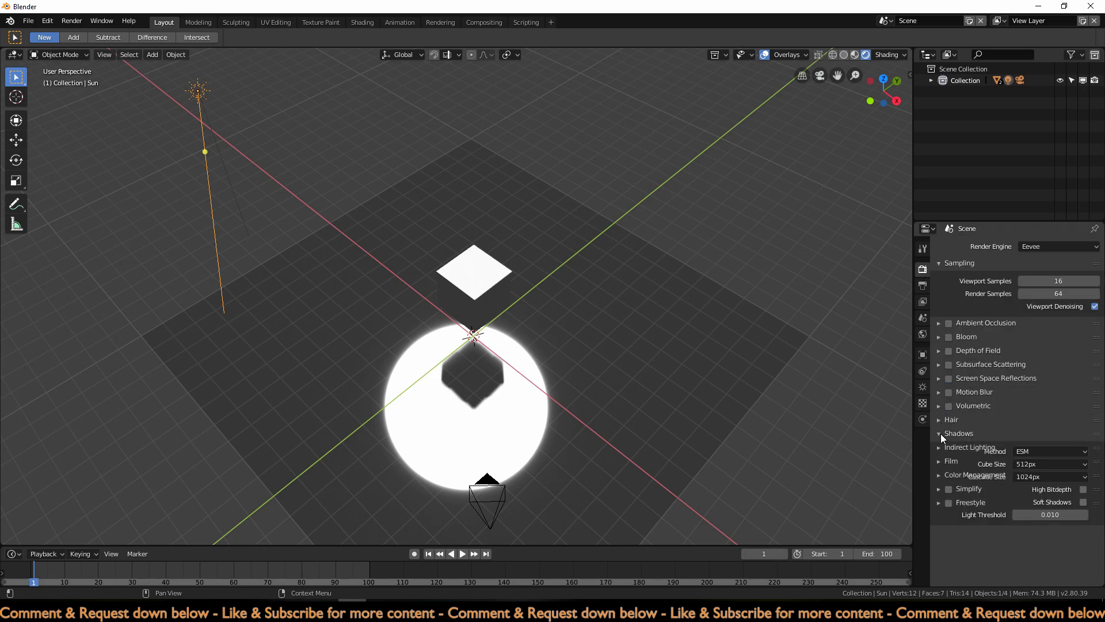
{"action": "left_click", "coordinate": [1083, 503]}
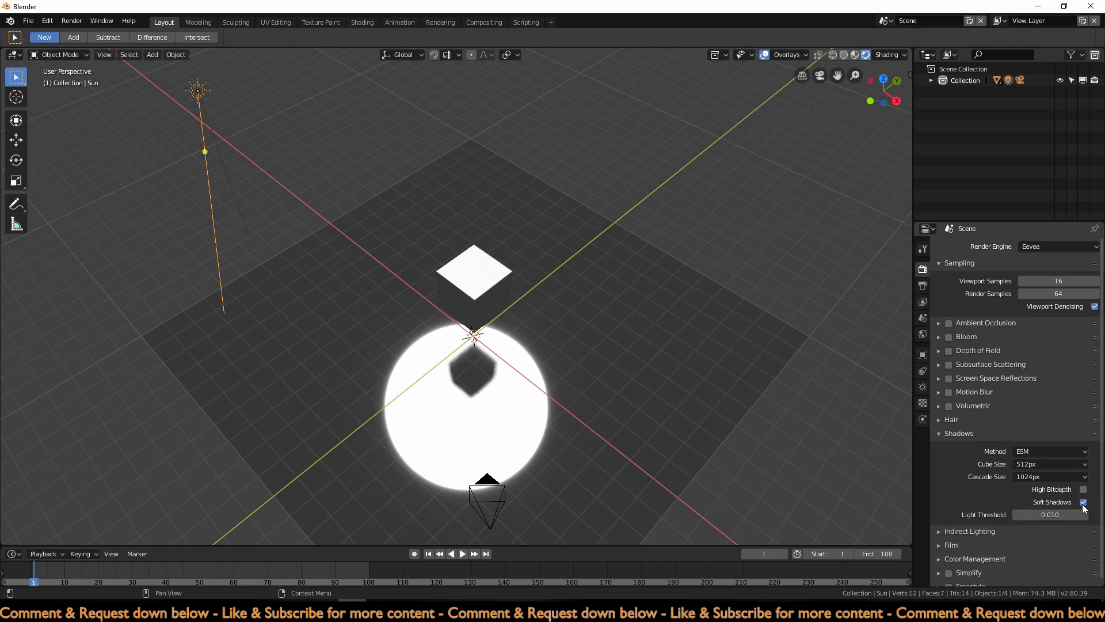
{"action": "scroll", "coordinate": [567, 382], "scroll_direction": "down", "scroll_amount": 1}
{"action": "scroll", "coordinate": [568, 382], "scroll_direction": "down", "scroll_amount": 4}
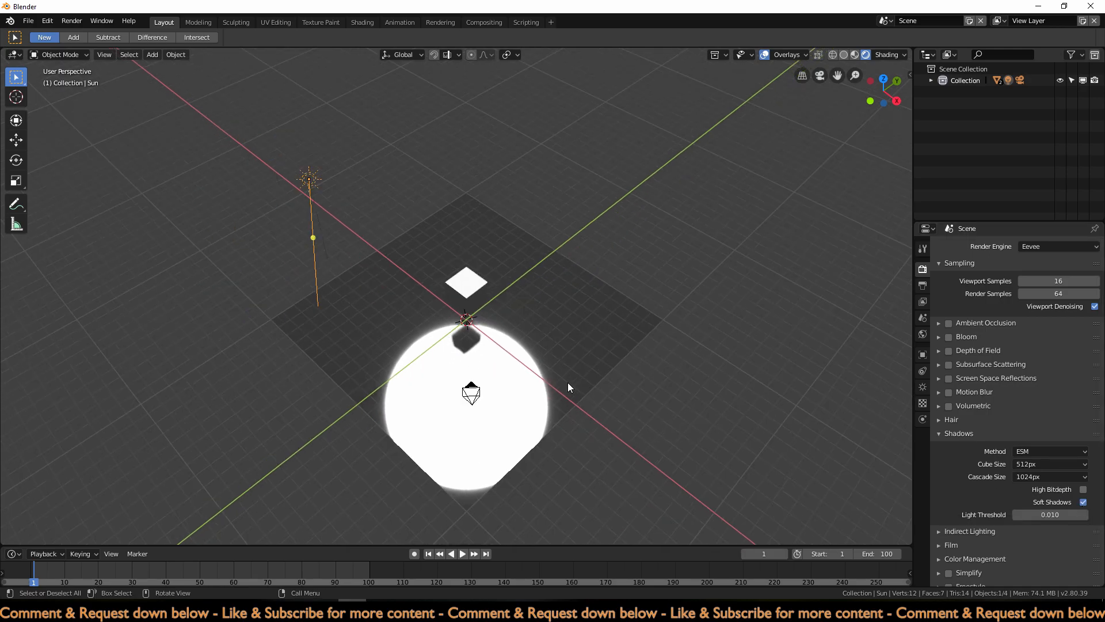
{"action": "scroll", "coordinate": [567, 382], "scroll_direction": "up", "scroll_amount": 2}
{"action": "scroll", "coordinate": [521, 377], "scroll_direction": "up", "scroll_amount": 3}
{"action": "scroll", "coordinate": [524, 395], "scroll_direction": "down", "scroll_amount": 2}
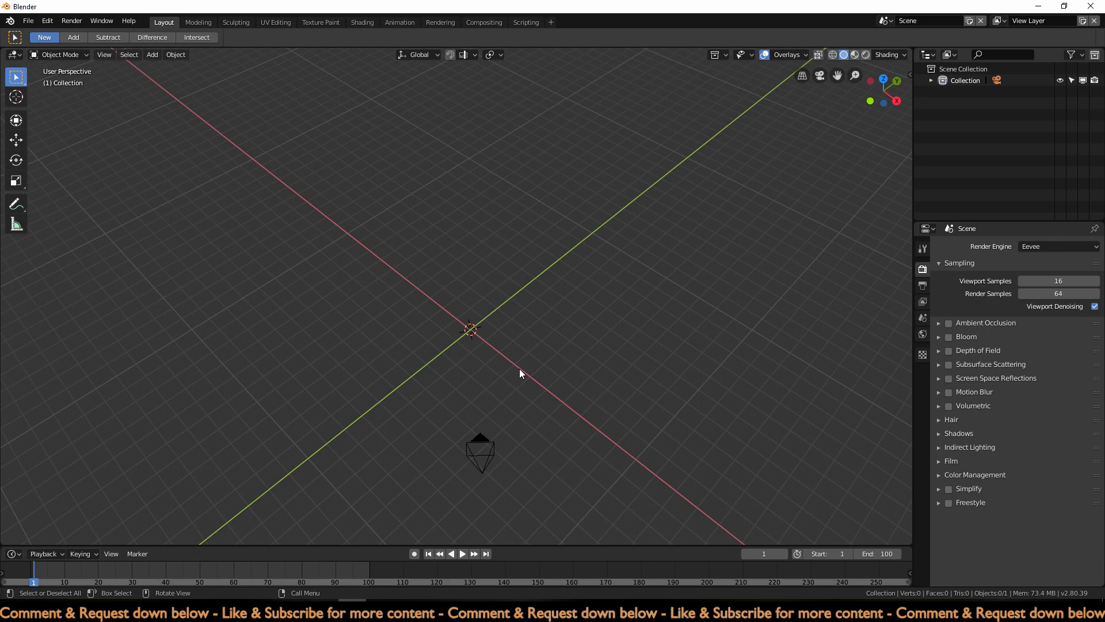
Add a mesh plane at the origin and scale it by 10
{"action": "key", "text": "shift+a"}
{"action": "mouse_move", "coordinate": [518, 215]}
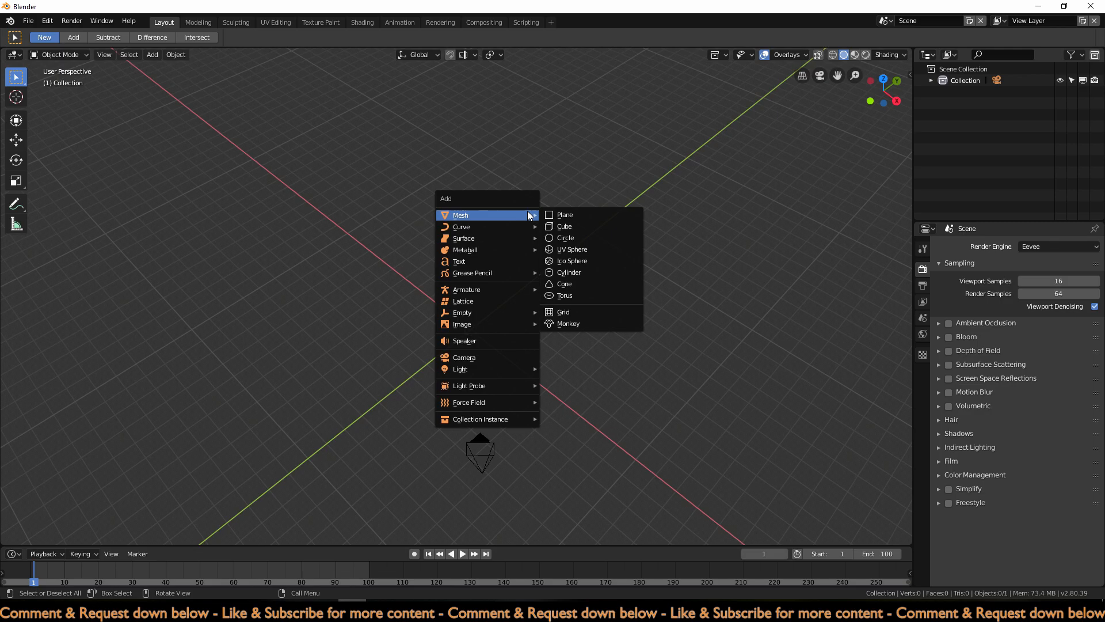
{"action": "left_click", "coordinate": [561, 215]}
{"action": "type", "text": "s"}
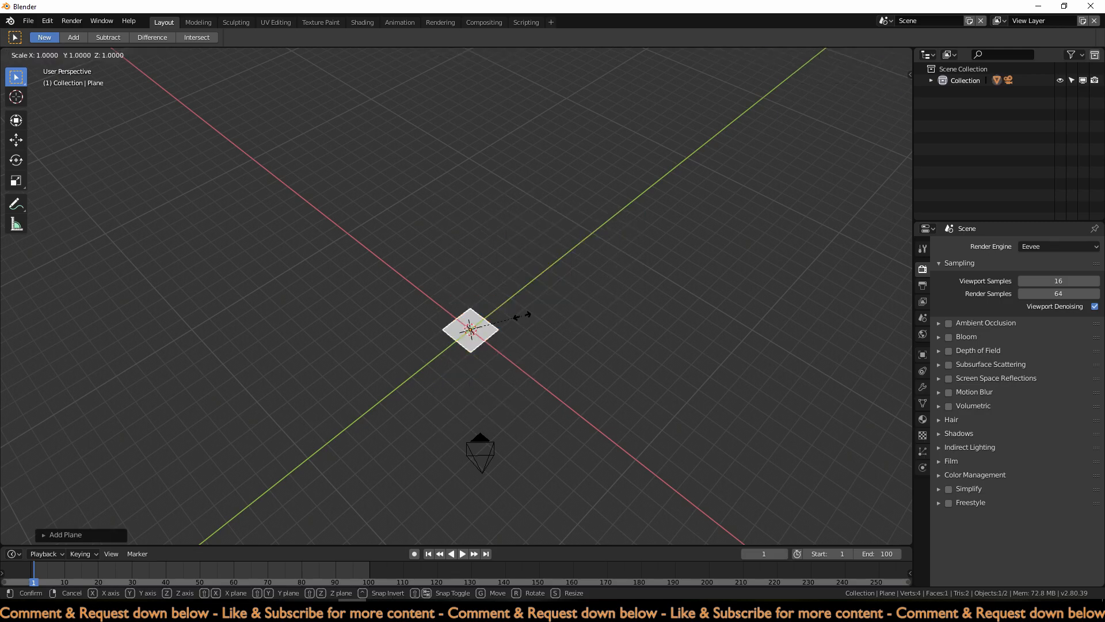
{"action": "type", "text": "10"}
{"action": "key", "text": "Return"}
Add a cube and raise it 1 m along Z so it rests on the plane, then deselect it
{"action": "key", "text": "shift+a"}
{"action": "mouse_move", "coordinate": [523, 316]}
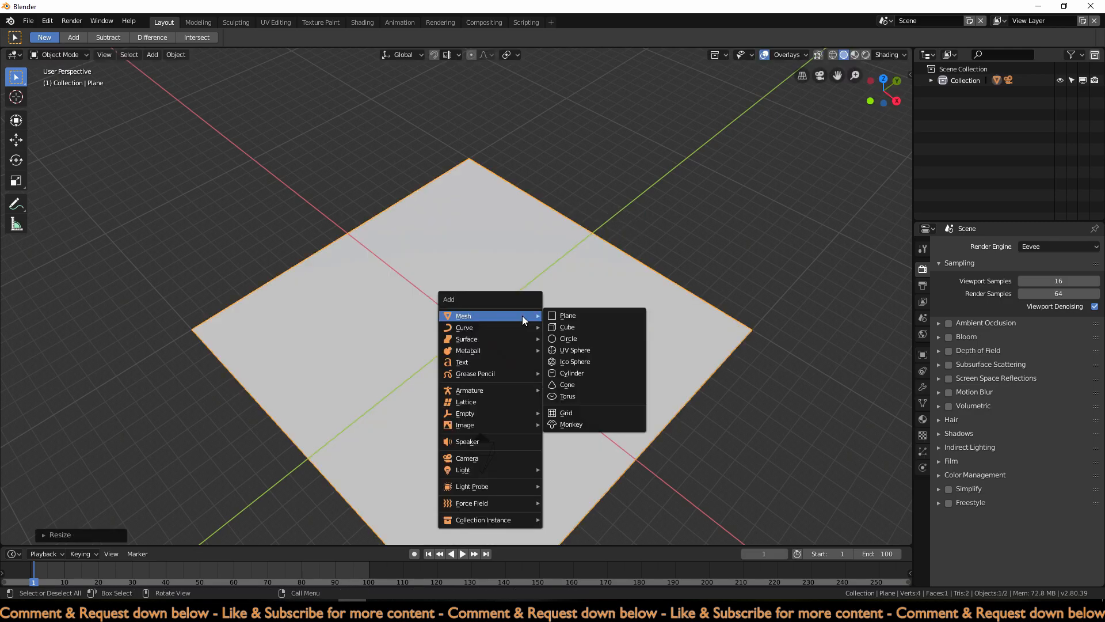
{"action": "left_click", "coordinate": [567, 330]}
{"action": "middle_click_drag", "start_coordinate": [568, 329], "coordinate": [560, 357]}
{"action": "scroll", "coordinate": [559, 357], "scroll_direction": "up", "scroll_amount": 5}
{"action": "key", "text": "g"}
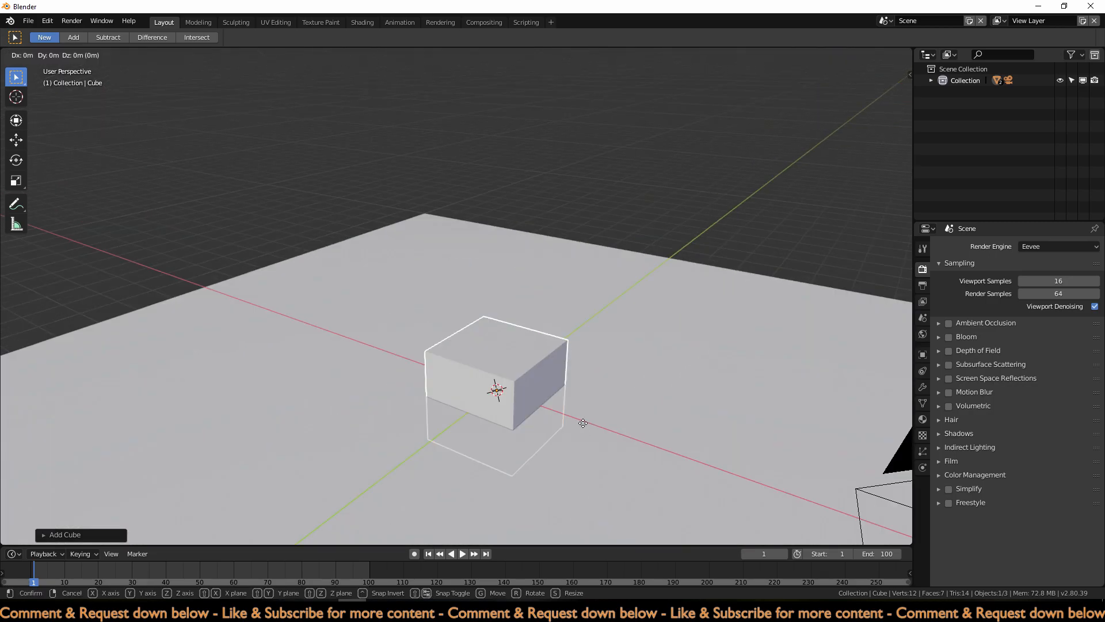
{"action": "key", "text": "z"}
{"action": "key", "text": "1"}
{"action": "key", "text": "Return"}
{"action": "key", "text": "alt+a"}
{"action": "scroll", "coordinate": [543, 329], "scroll_direction": "down", "scroll_amount": 1}
Add a cylinder and raise it along Z well above the cube
{"action": "key", "text": "shift+a"}
{"action": "mouse_move", "coordinate": [542, 330]}
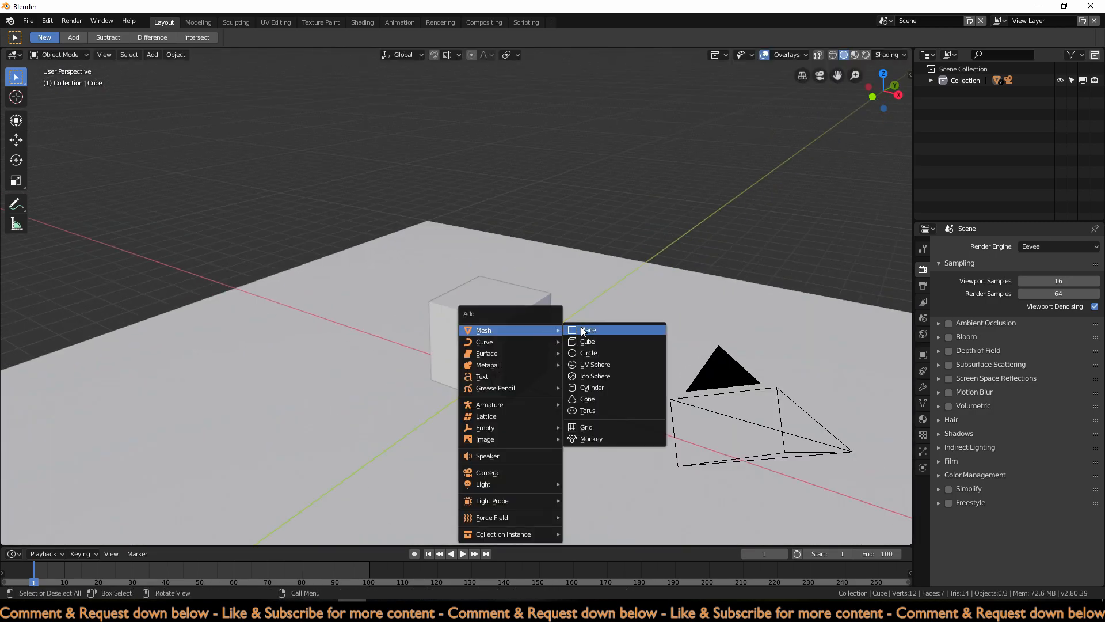
{"action": "left_click", "coordinate": [602, 386]}
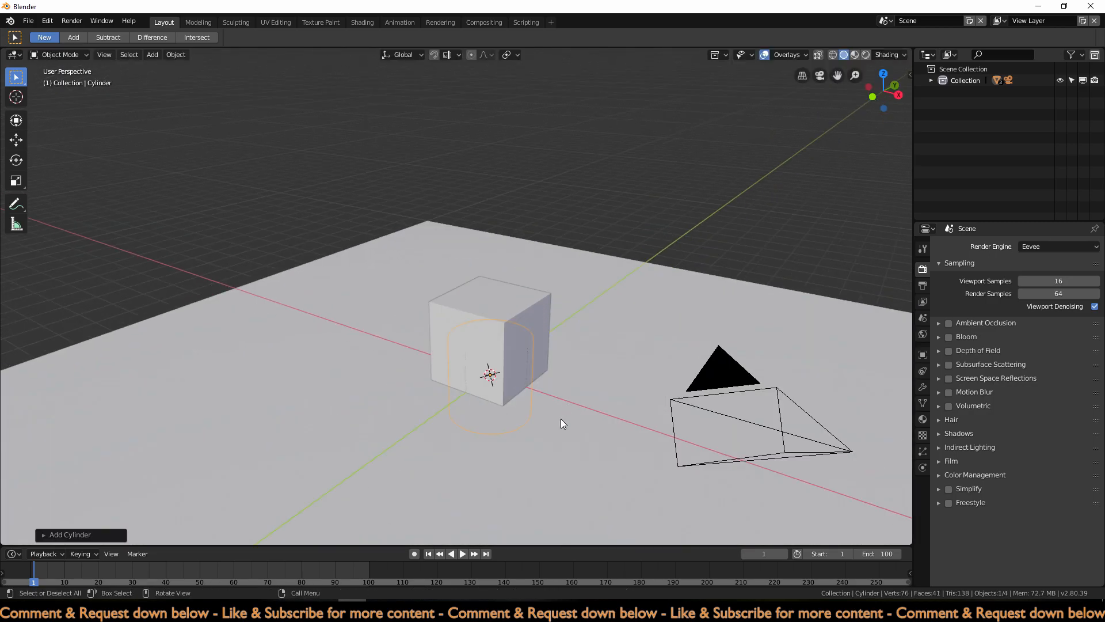
{"action": "key", "text": "g"}
{"action": "key", "text": "z"}
{"action": "left_click", "coordinate": [724, 290]}
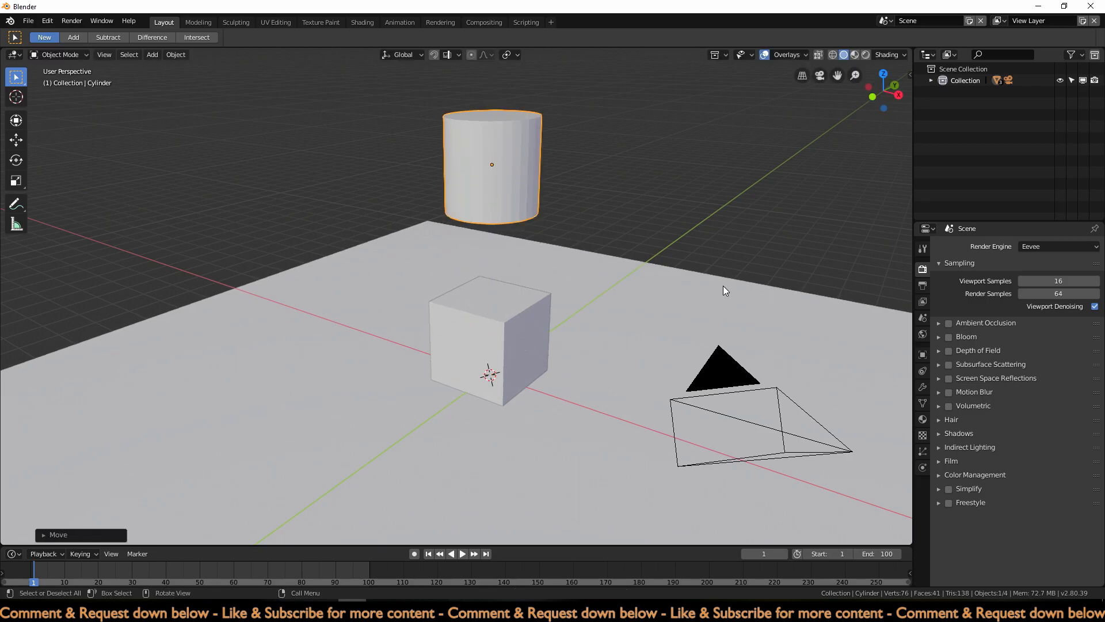
Flatten the cylinder to 0.1 along Z and scale it down uniformly into a small disc
{"action": "key", "text": "s"}
{"action": "key", "text": "z"}
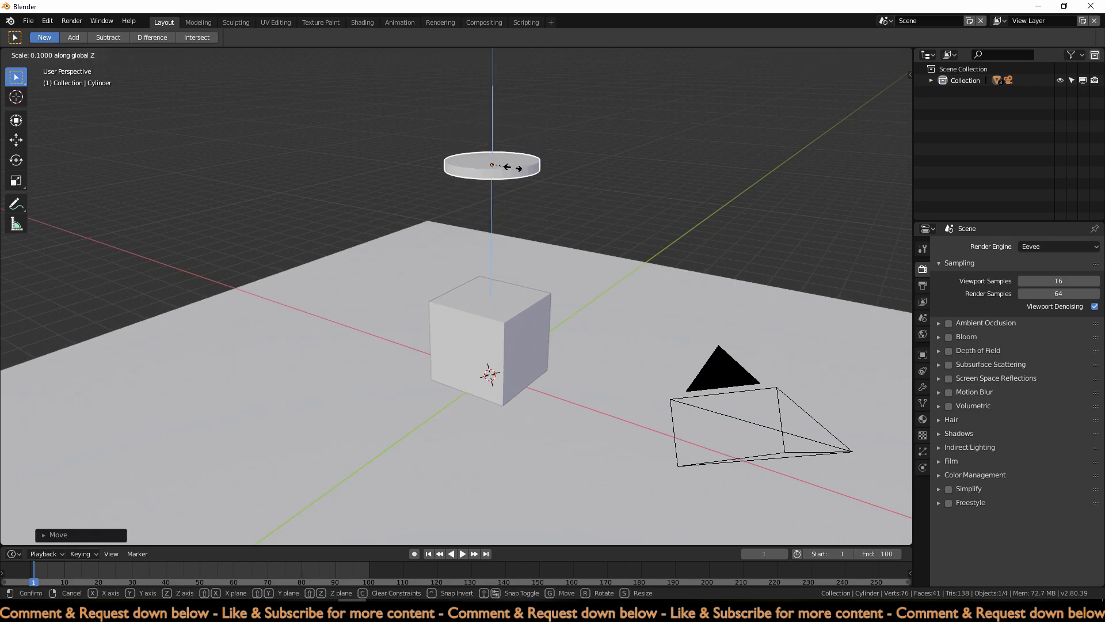
{"action": "left_click", "coordinate": [513, 167]}
{"action": "key", "text": "s"}
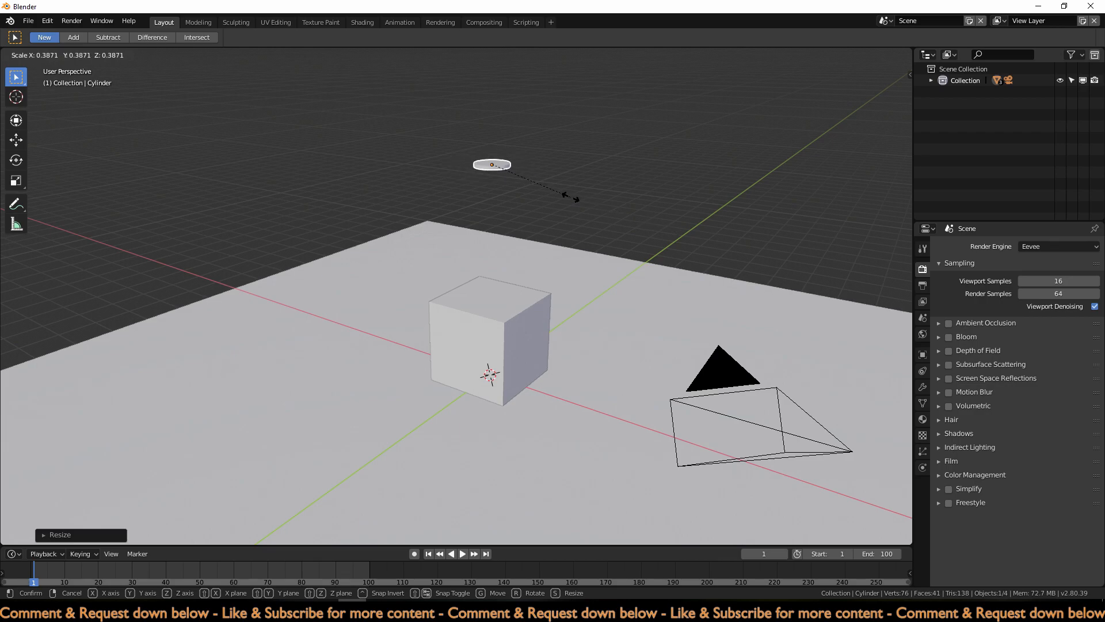
{"action": "left_click", "coordinate": [557, 199]}
Lower the disc by 2 m along Z so it hovers just above the cube
{"action": "key", "text": "g"}
{"action": "key", "text": "z"}
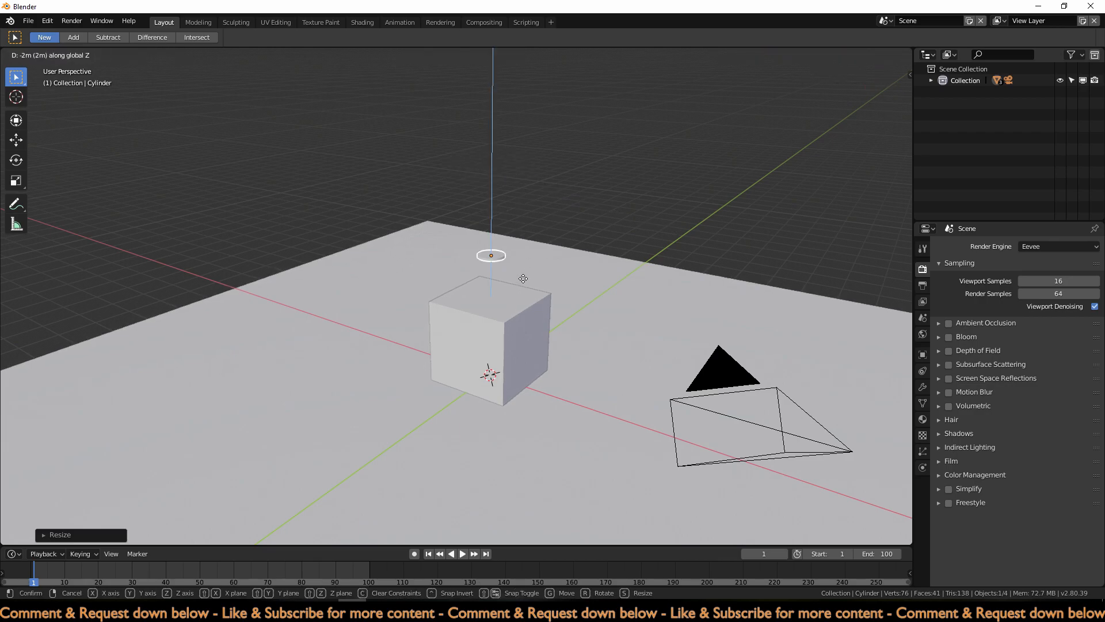
{"action": "left_click", "coordinate": [523, 278]}
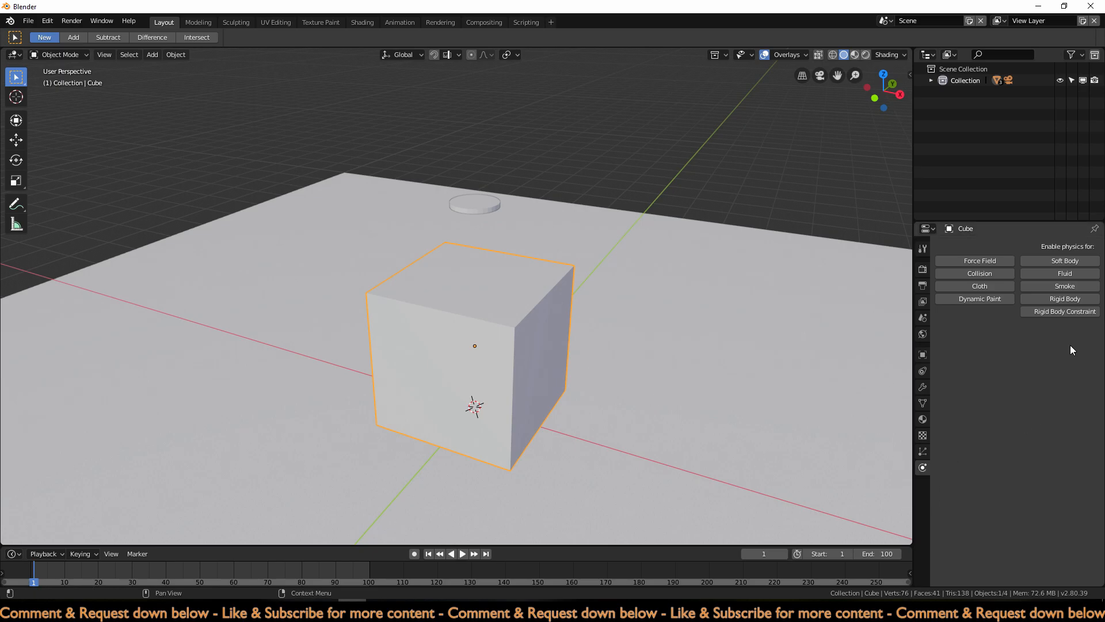
Add Rigid Body physics to the cube as Passive and to the disc as Active
{"action": "left_click", "coordinate": [1075, 300]}
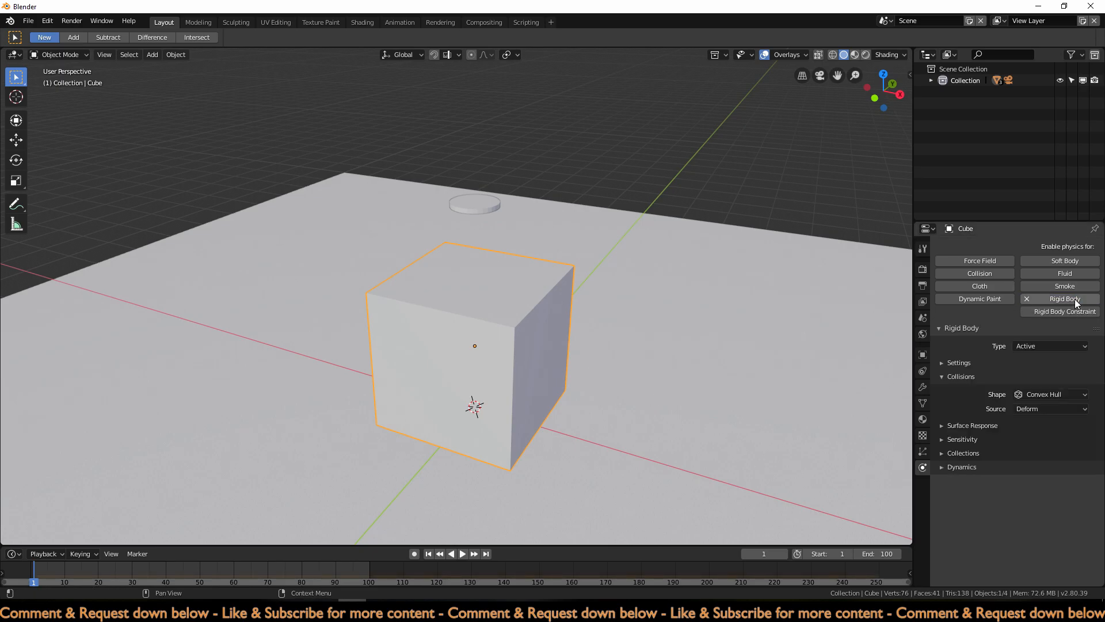
{"action": "left_click", "coordinate": [1083, 346]}
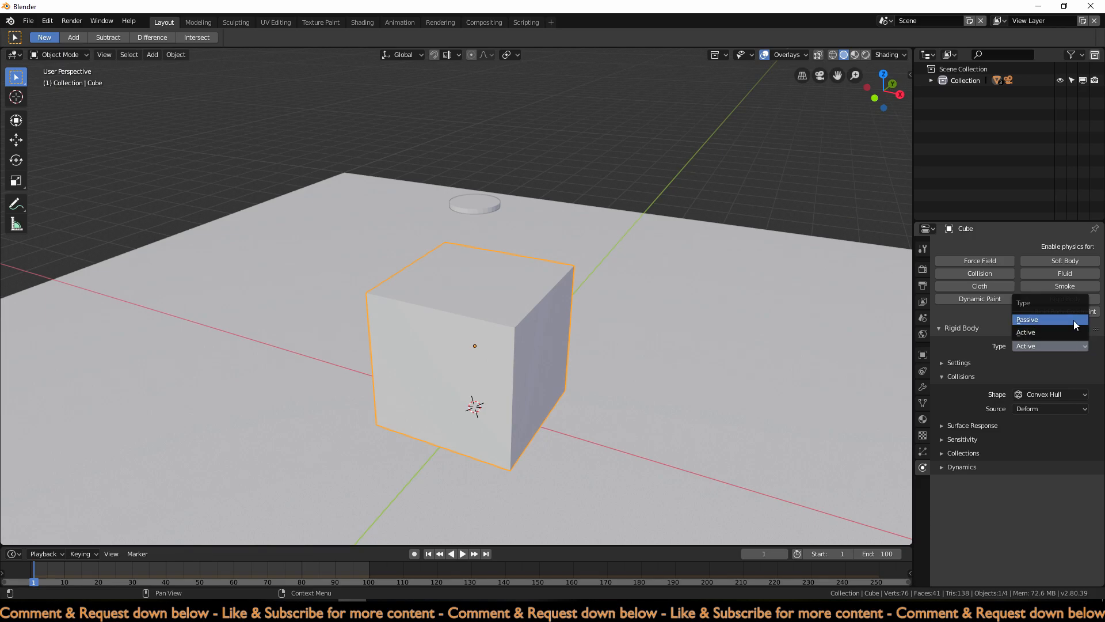
{"action": "left_click", "coordinate": [1027, 320]}
{"action": "left_click", "coordinate": [485, 206]}
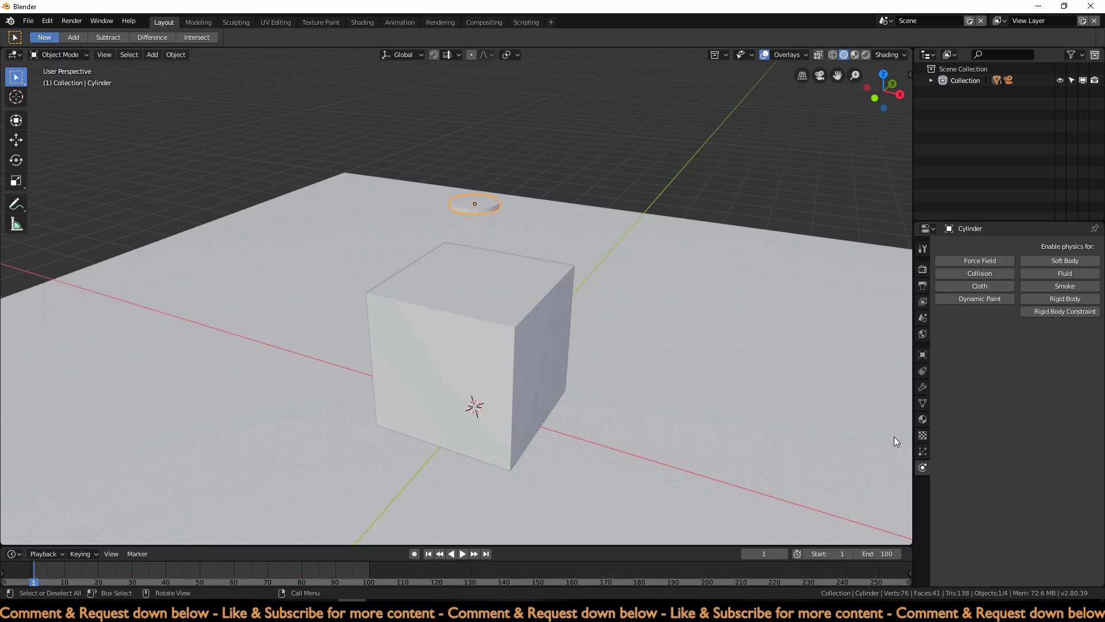
{"action": "left_click", "coordinate": [1065, 299]}
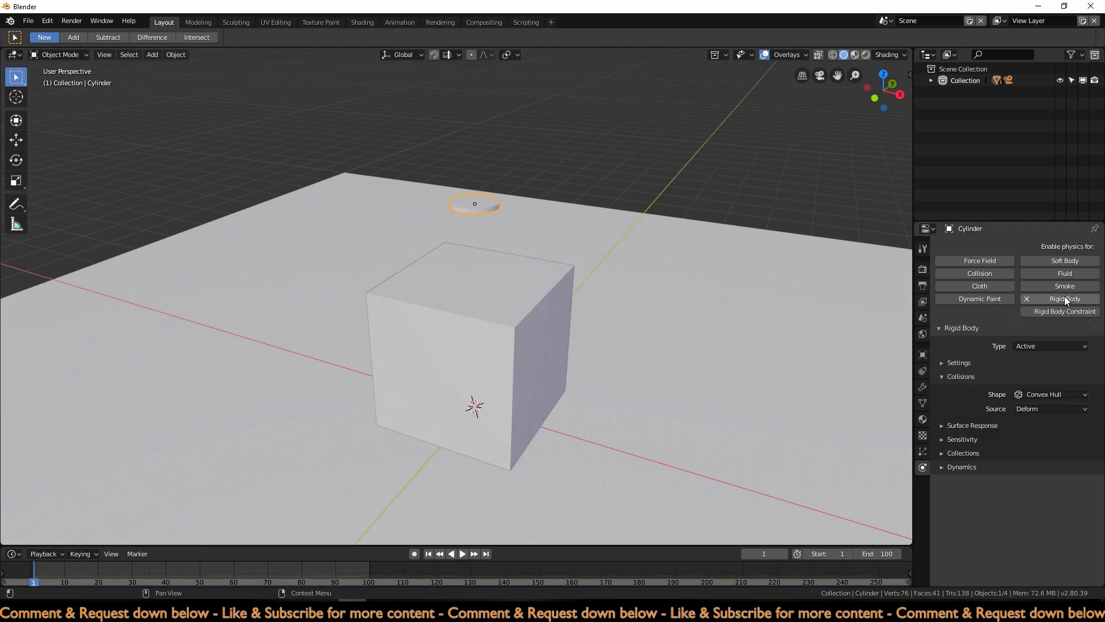
Play the rigid body simulation, stop it, and examine from the side how the disc rests on the cube
{"action": "left_click", "coordinate": [463, 554]}
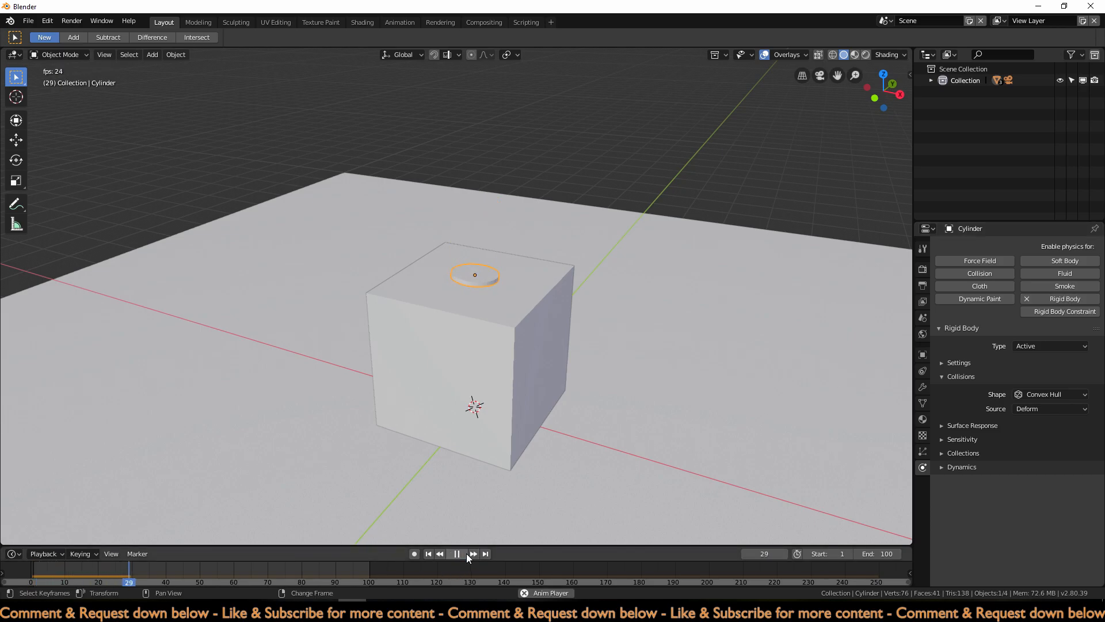
{"action": "left_click", "coordinate": [466, 553]}
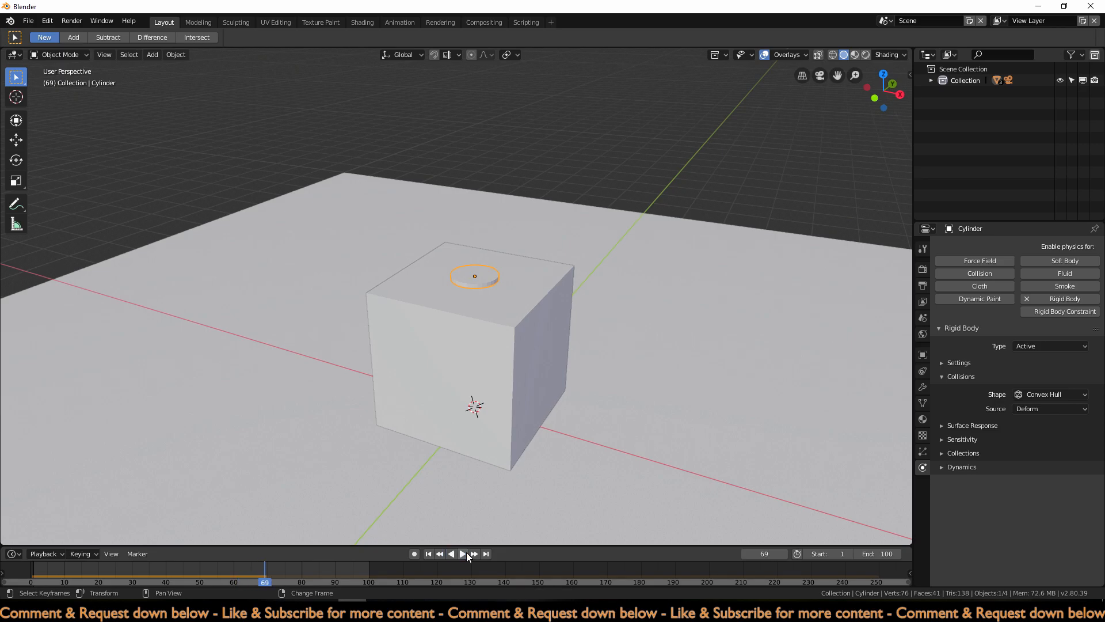
{"action": "middle_click_drag", "start_coordinate": [496, 504], "coordinate": [532, 477]}
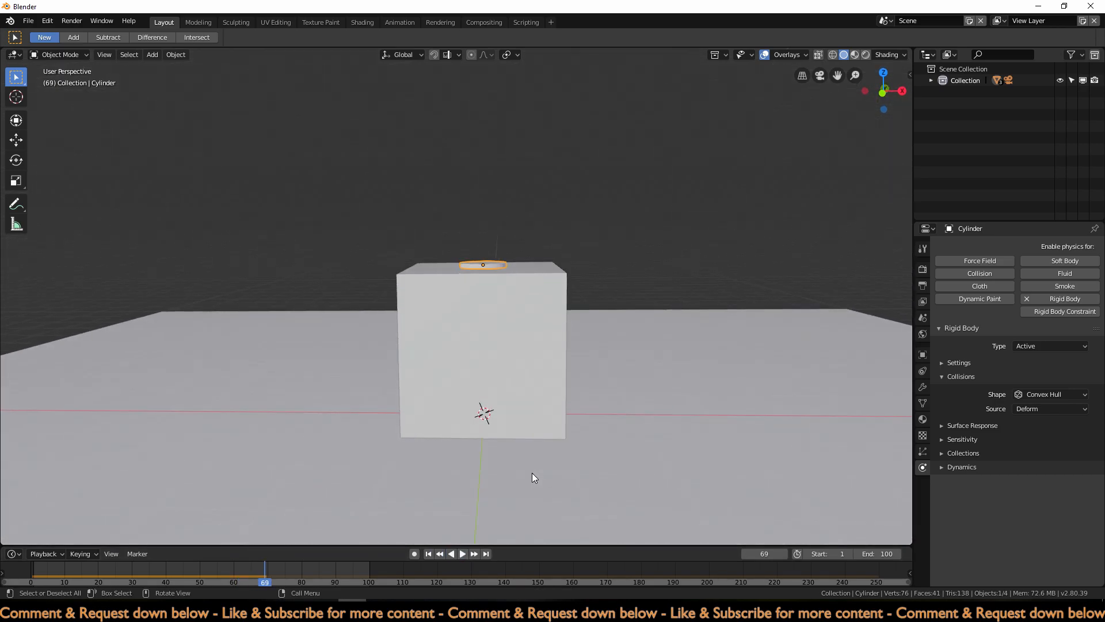
{"action": "scroll", "coordinate": [532, 478], "scroll_direction": "up", "scroll_amount": 3}
{"action": "scroll", "coordinate": [532, 473], "scroll_direction": "up", "scroll_amount": 2}
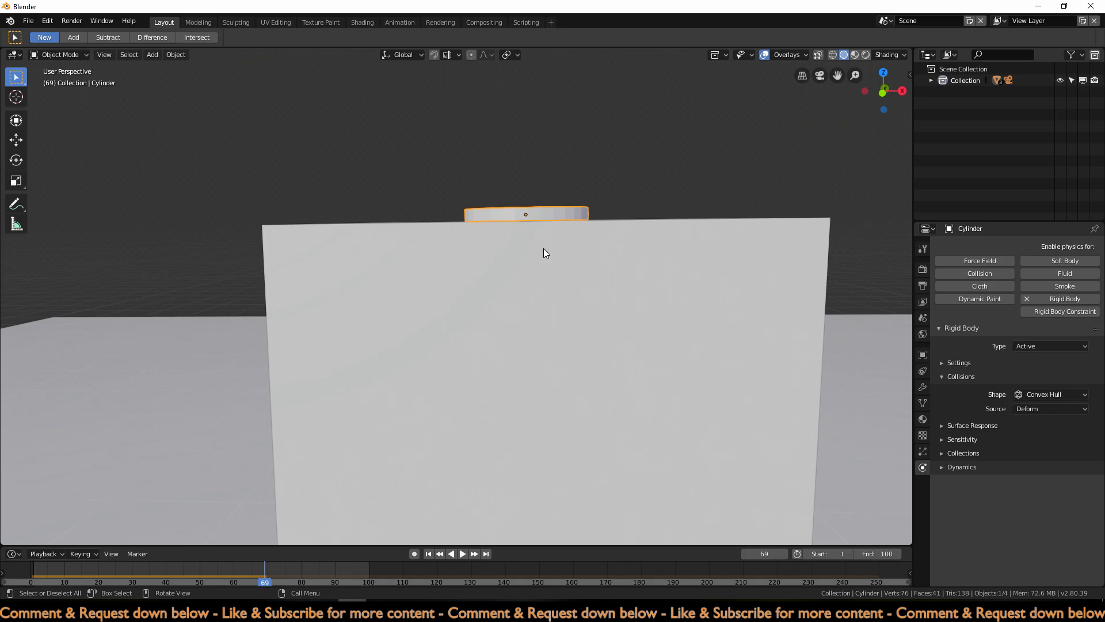
Return to the first frame and, in front view, duplicate the disc about -0.3 m in X and 0.1 m higher in Z
{"action": "key", "text": "shift+Left"}
{"action": "key", "text": "KP_1"}
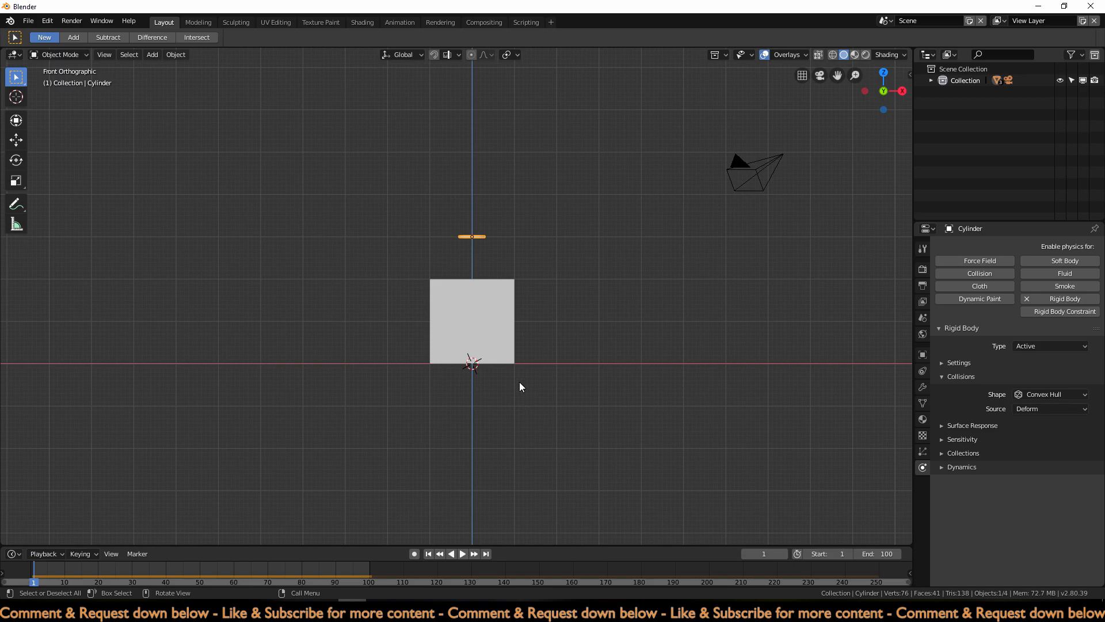
{"action": "key", "text": "shift+d"}
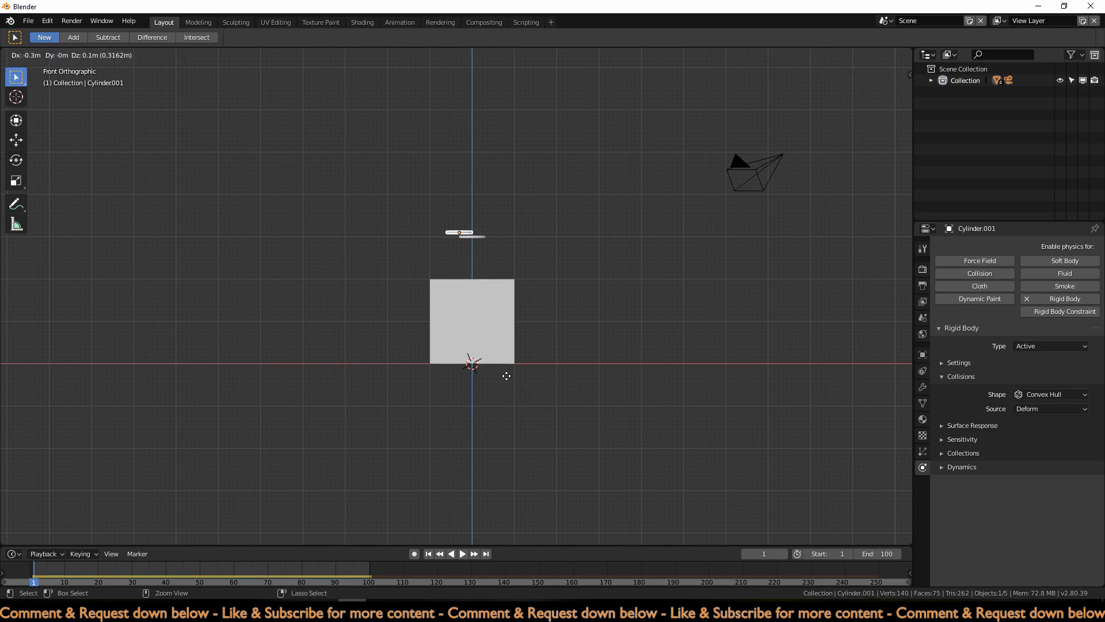
{"action": "left_click", "coordinate": [506, 375]}
Play the simulation with both discs falling onto the cube, and stop it
{"action": "middle_click_drag", "start_coordinate": [548, 383], "coordinate": [472, 507]}
{"action": "left_click", "coordinate": [461, 552]}
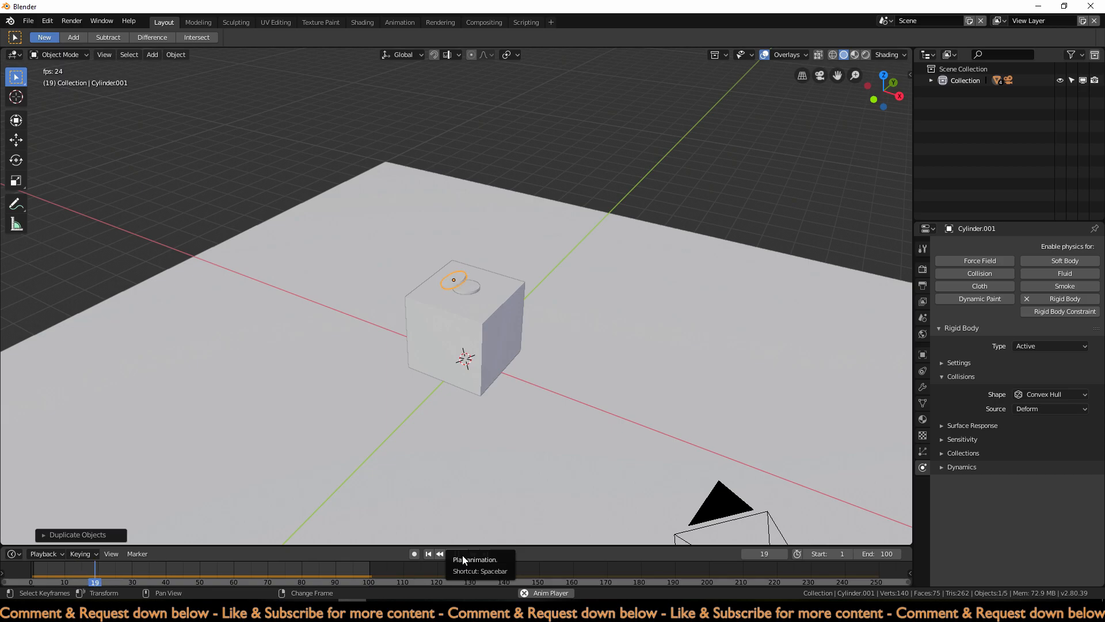
{"action": "left_click", "coordinate": [462, 555]}
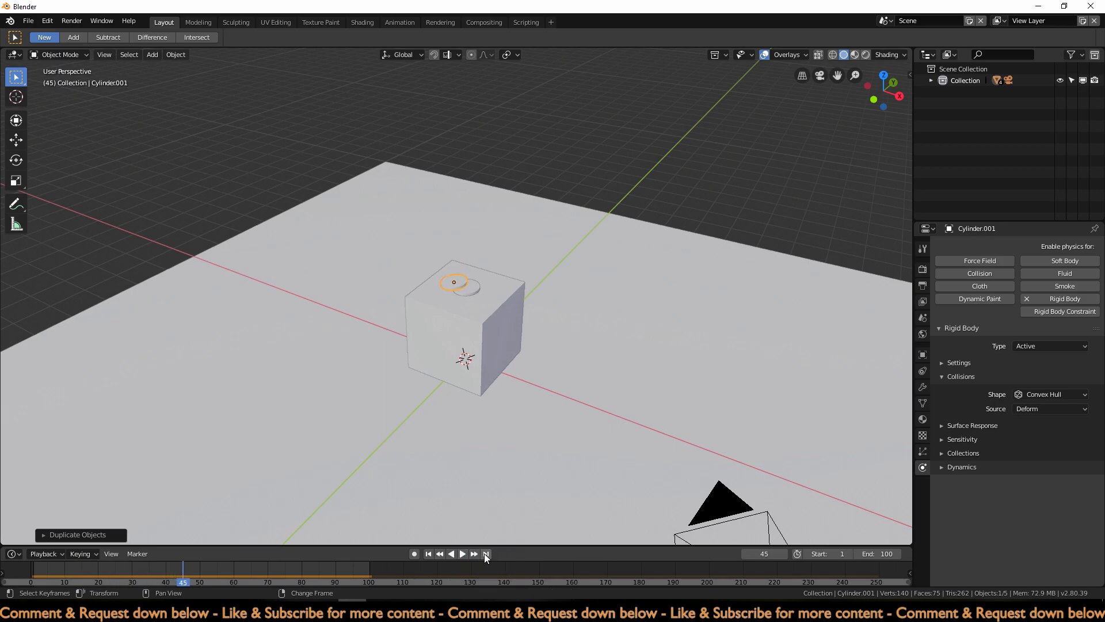
Go to the last frame, 100, and join both discs into the plane object
{"action": "left_click", "coordinate": [486, 553]}
{"action": "left_click", "coordinate": [467, 289], "text": "shift"}
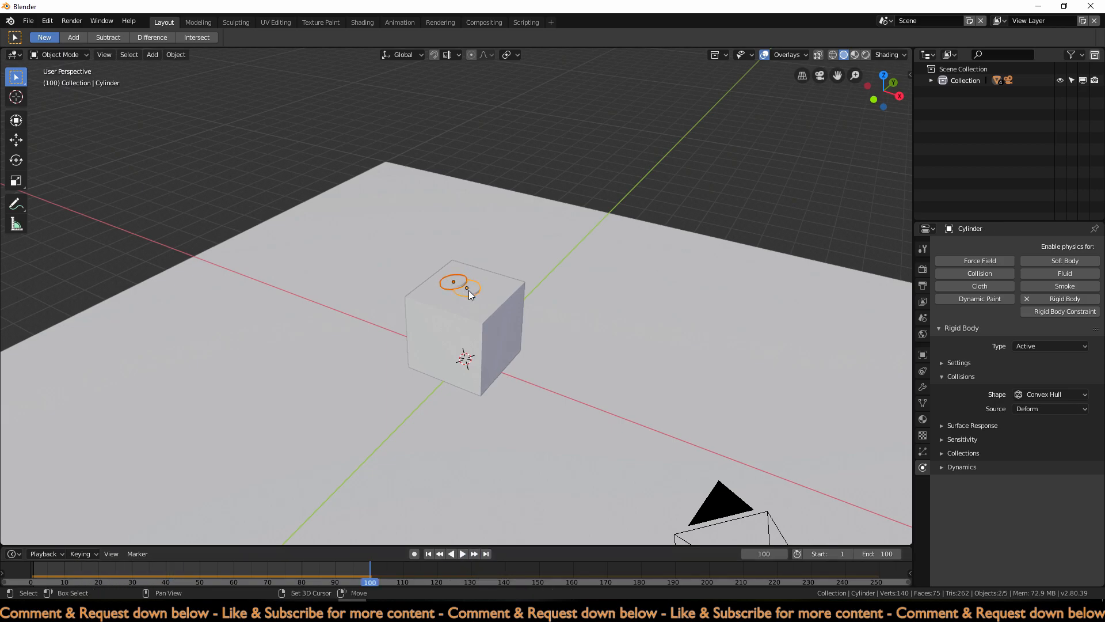
{"action": "left_click", "coordinate": [677, 394], "text": "shift"}
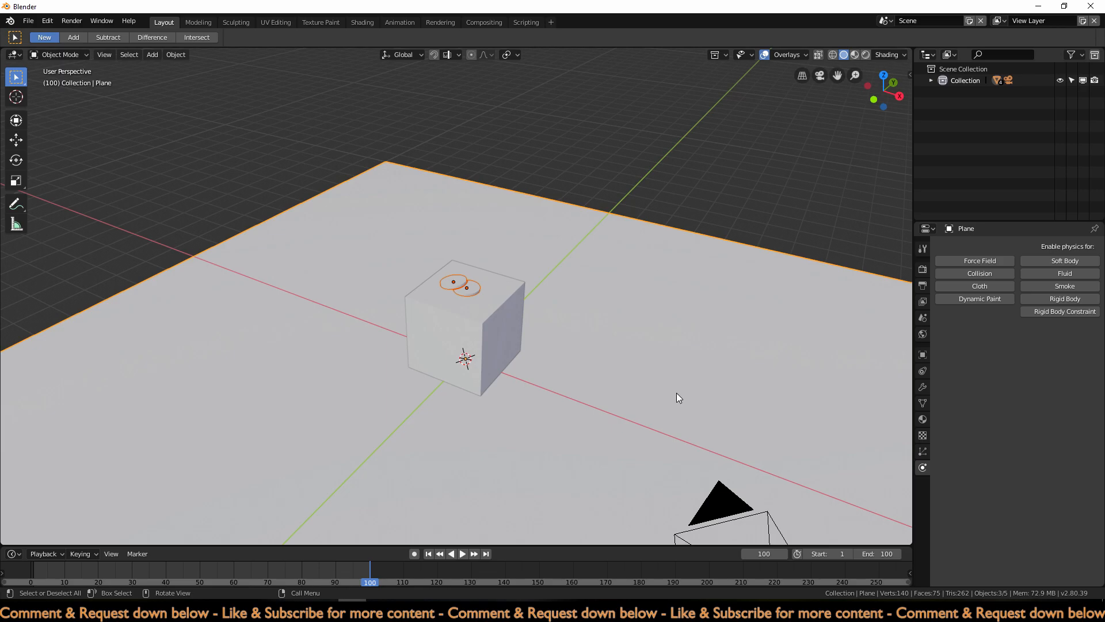
{"action": "key", "text": "ctrl+j"}
{"action": "scroll", "coordinate": [675, 385], "scroll_direction": "down", "scroll_amount": 3}
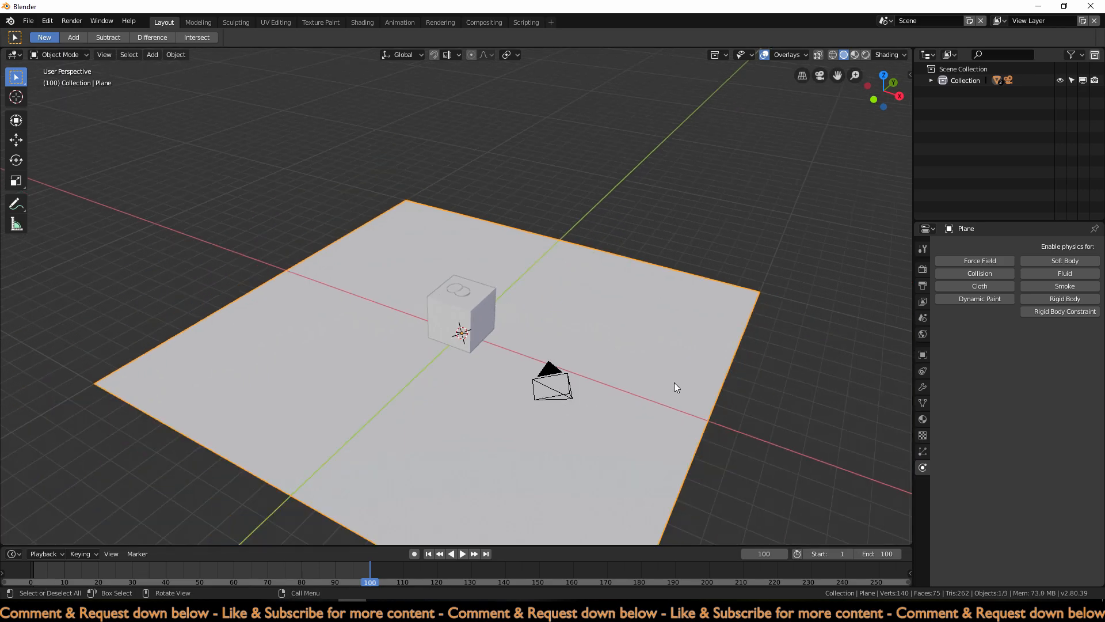
In Edit Mode with X-ray on, delete the large plane's corner vertices from the joined object, and return to Object Mode
{"action": "key", "text": "Tab"}
{"action": "key", "text": "alt+a"}
{"action": "scroll", "coordinate": [511, 435], "scroll_direction": "down", "scroll_amount": 3}
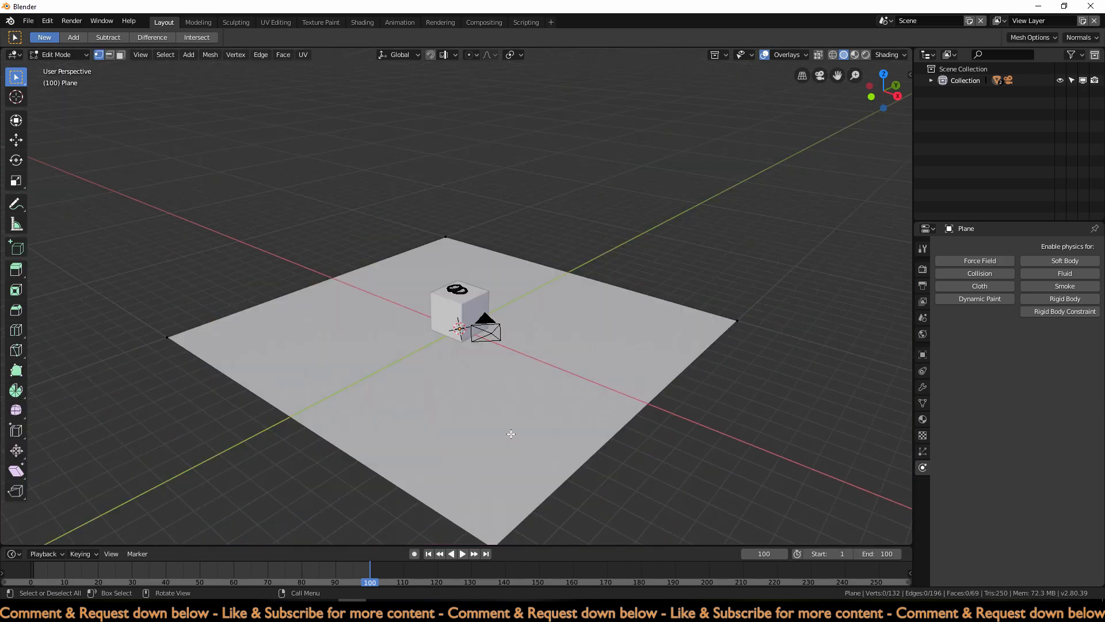
{"action": "left_click", "coordinate": [818, 55]}
{"action": "key", "text": "KP_1"}
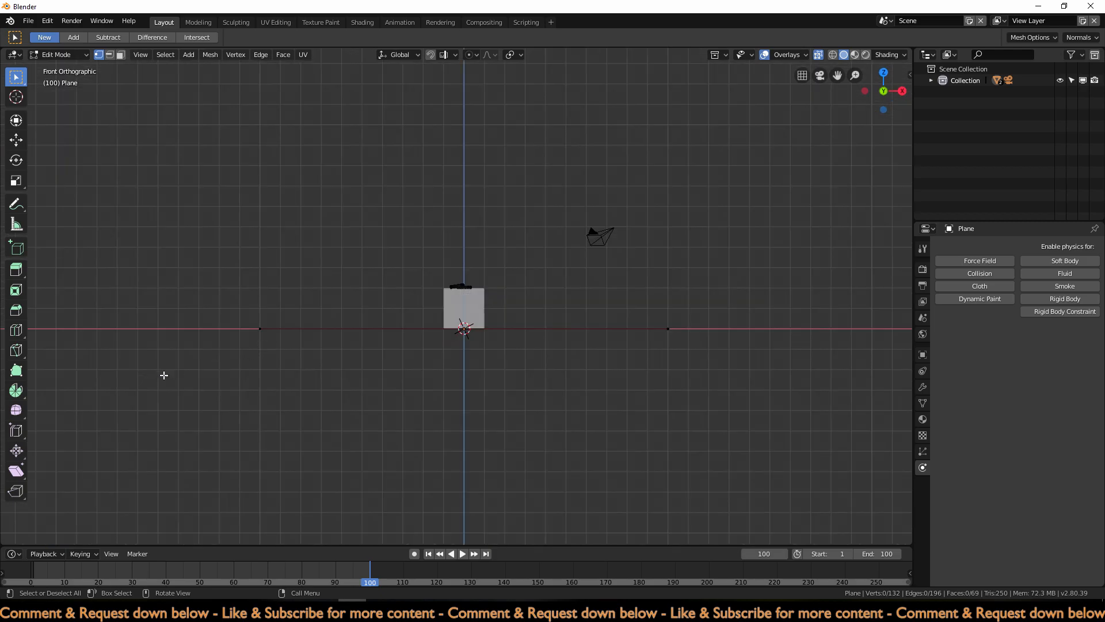
{"action": "left_click_drag", "start_coordinate": [212, 328], "coordinate": [748, 365]}
{"action": "key", "text": "x"}
{"action": "left_click", "coordinate": [748, 365]}
{"action": "middle_click_drag", "start_coordinate": [747, 365], "coordinate": [696, 407]}
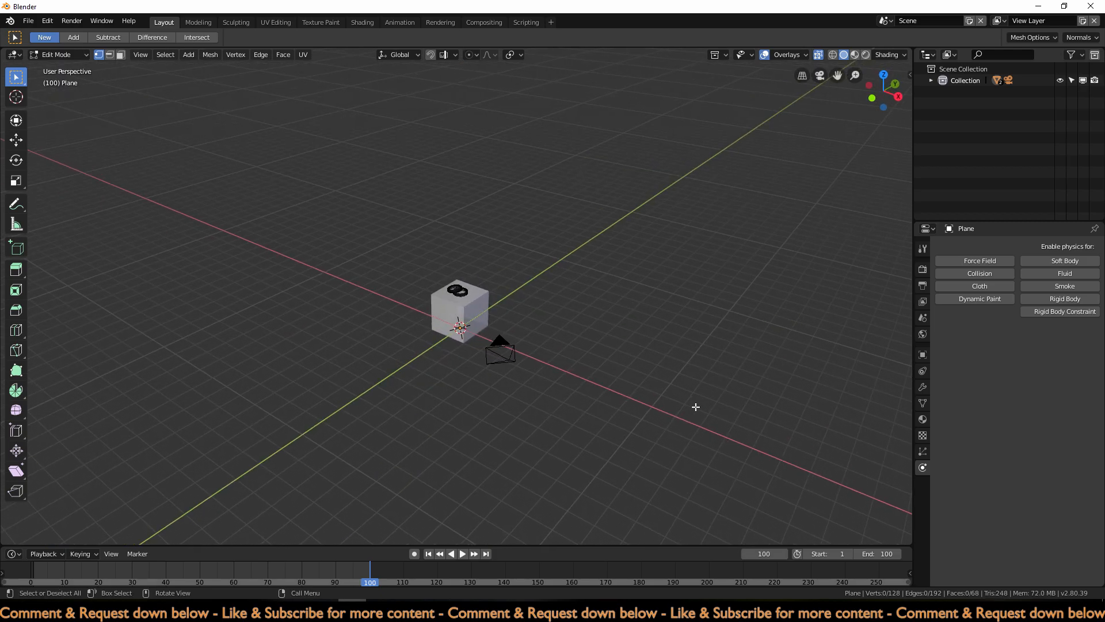
{"action": "key", "text": "Tab"}
Move the joined discs freehand up and away from the cube, and undo the move
{"action": "scroll", "coordinate": [563, 388], "scroll_direction": "up", "scroll_amount": 8}
{"action": "middle_click_drag", "start_coordinate": [563, 388], "coordinate": [612, 373]}
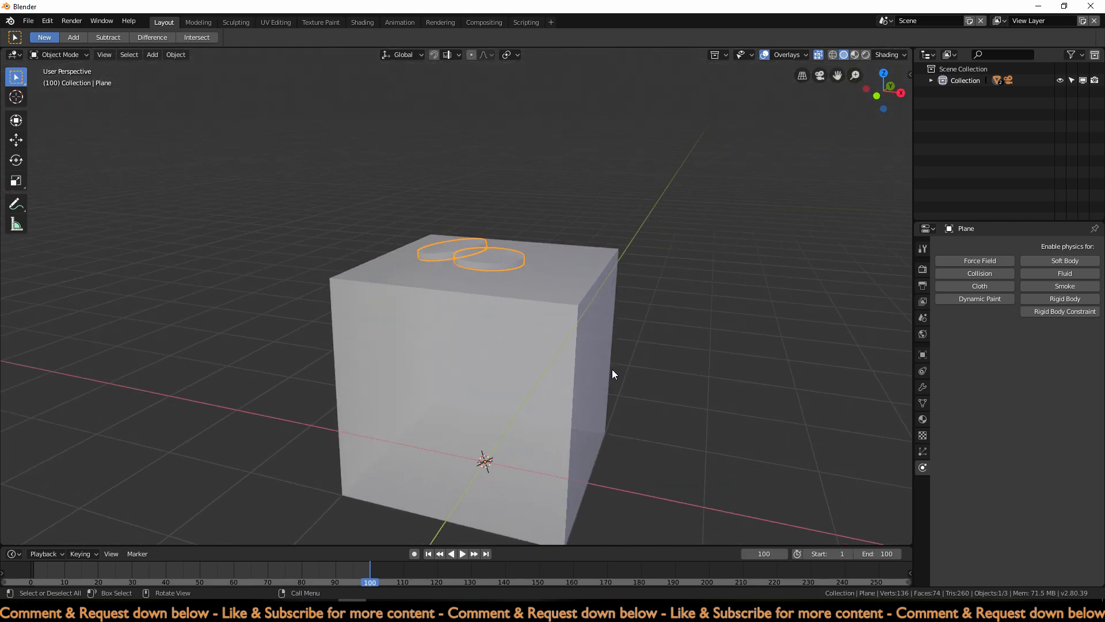
{"action": "key", "text": "g"}
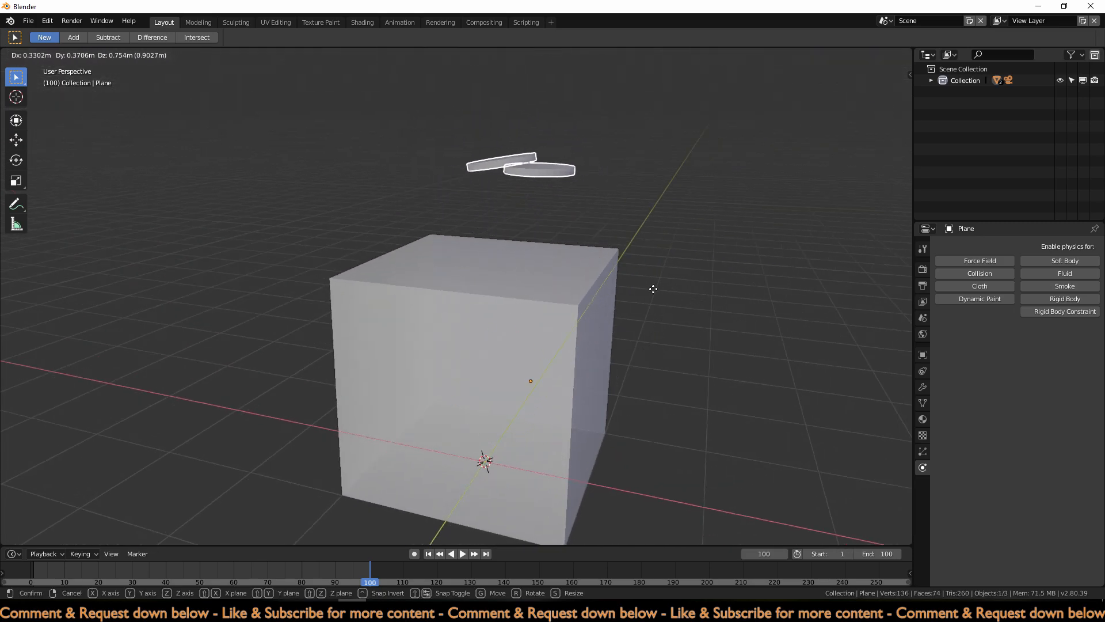
{"action": "left_click", "coordinate": [653, 289]}
{"action": "key", "text": "ctrl+z"}
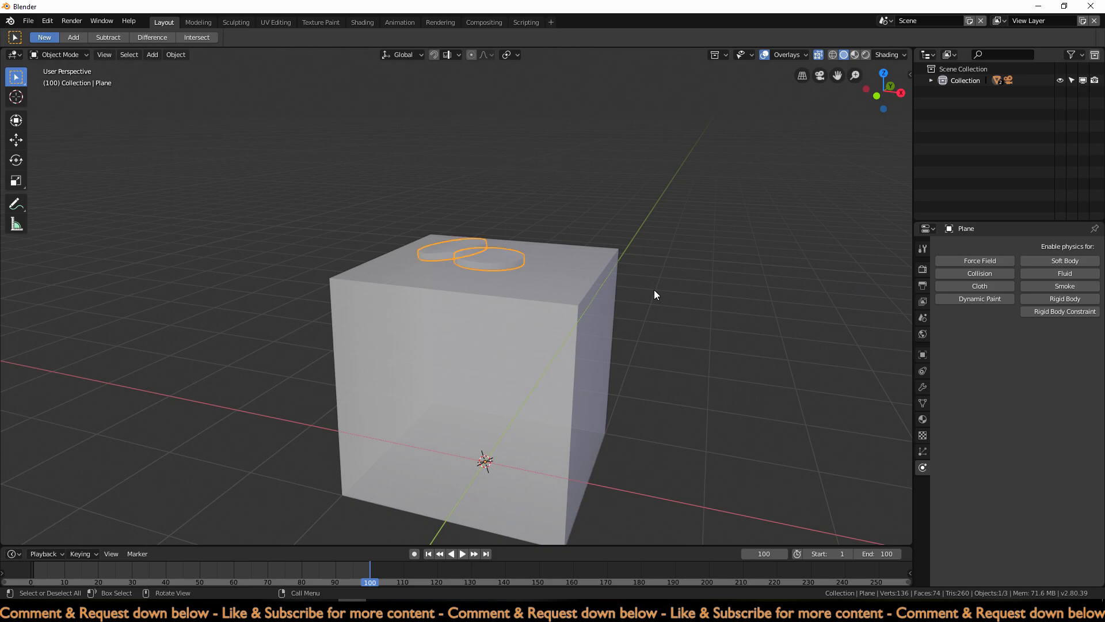
In front view, raise the joined discs along Z until their origin sits at the cube's top face
{"action": "key", "text": "KP_1"}
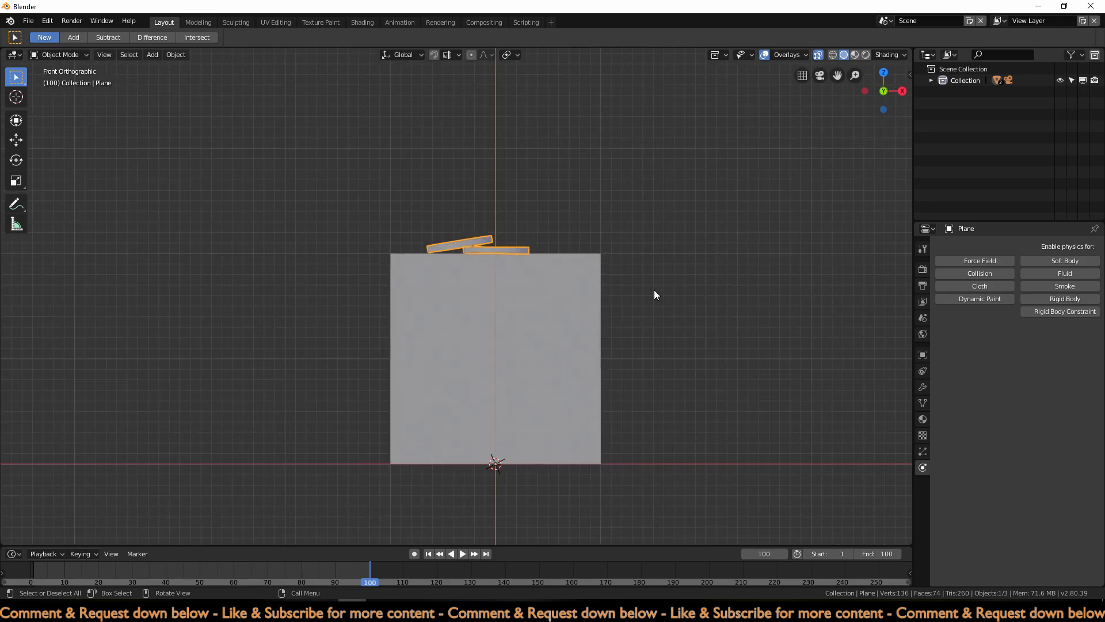
{"action": "key", "text": "z"}
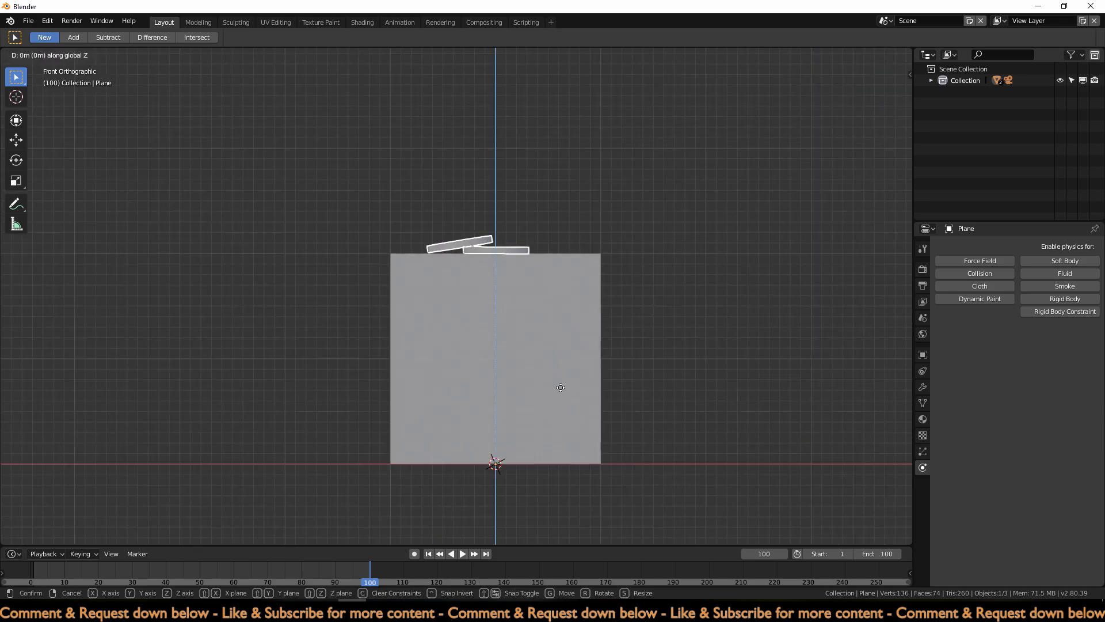
{"action": "left_click", "coordinate": [570, 179]}
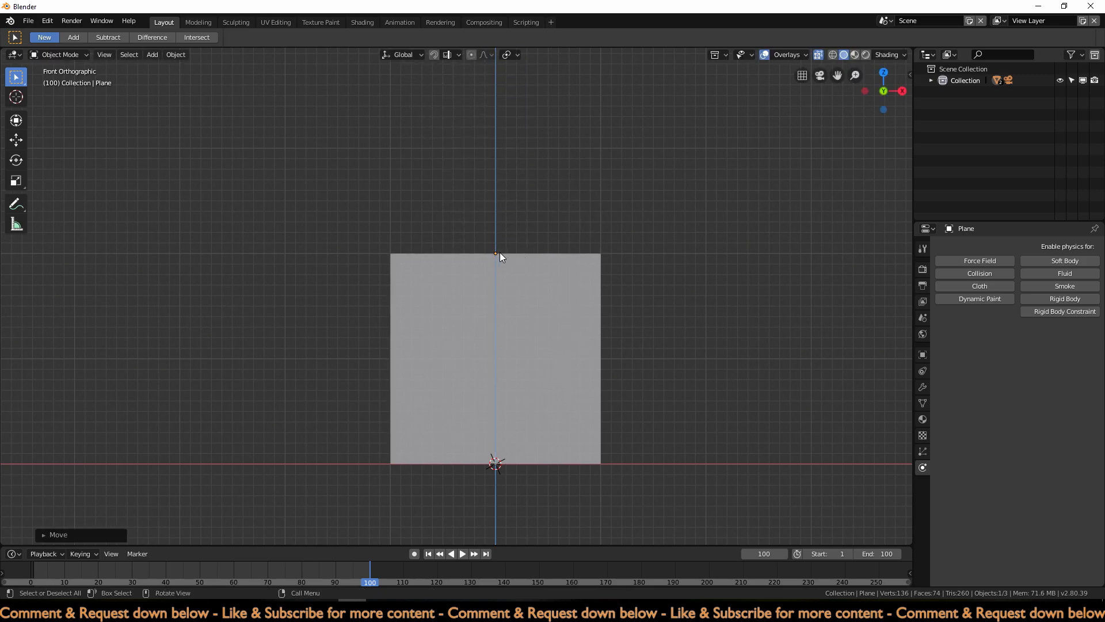
In Edit Mode, lower the disc mesh along Z until it rests on the cube's top face, and return to Object Mode
{"action": "scroll", "coordinate": [498, 252], "scroll_direction": "down", "scroll_amount": 2}
{"action": "key", "text": "Tab"}
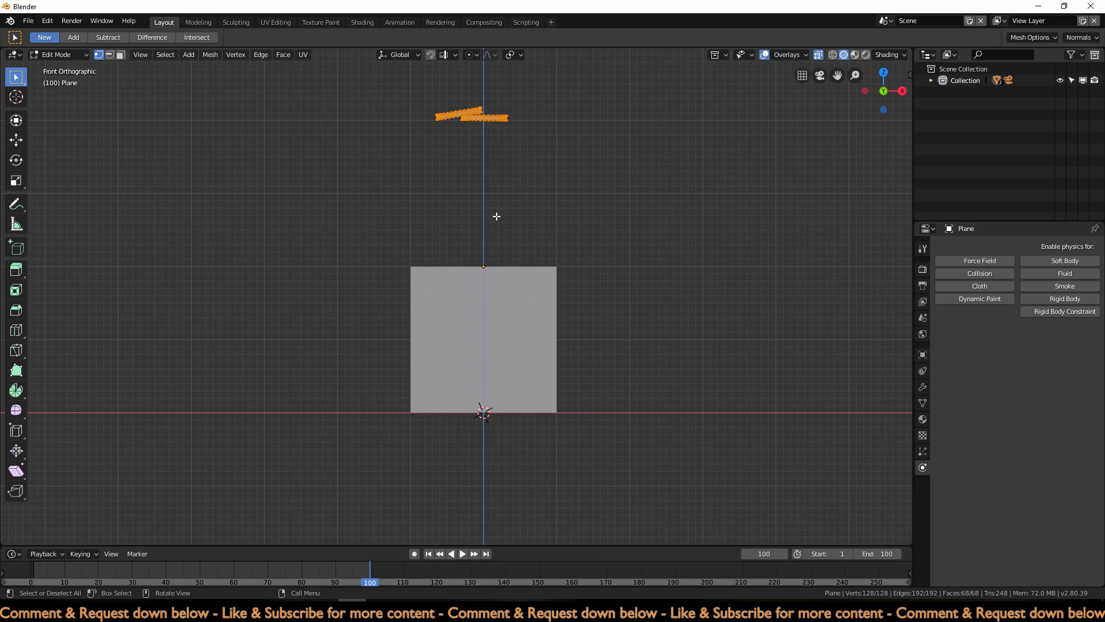
{"action": "key", "text": "g"}
{"action": "key", "text": "z"}
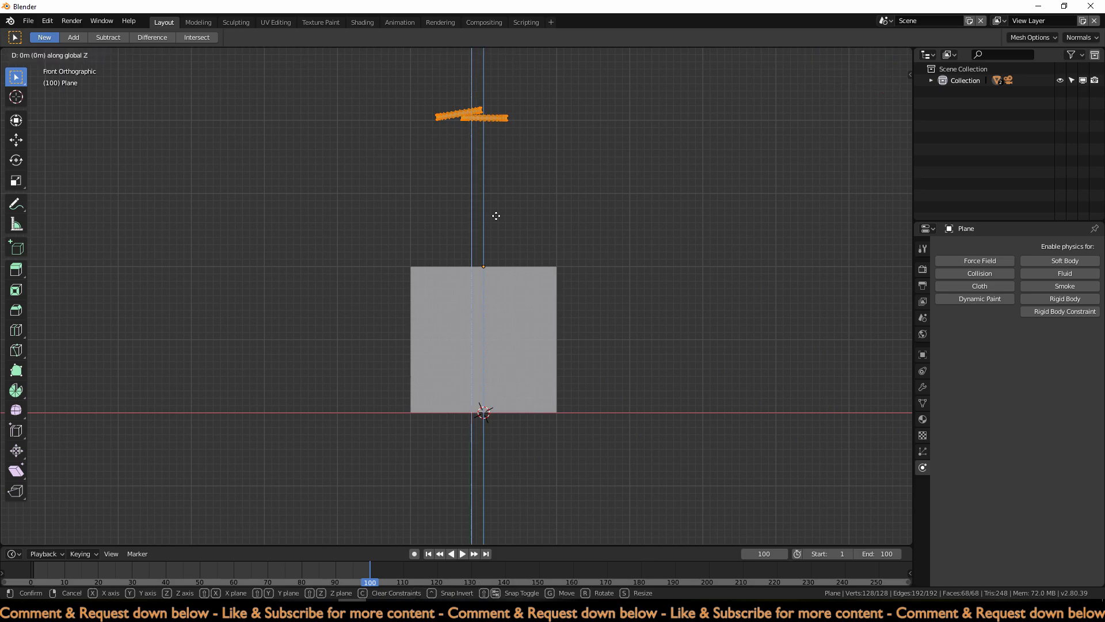
{"action": "left_click", "coordinate": [503, 353]}
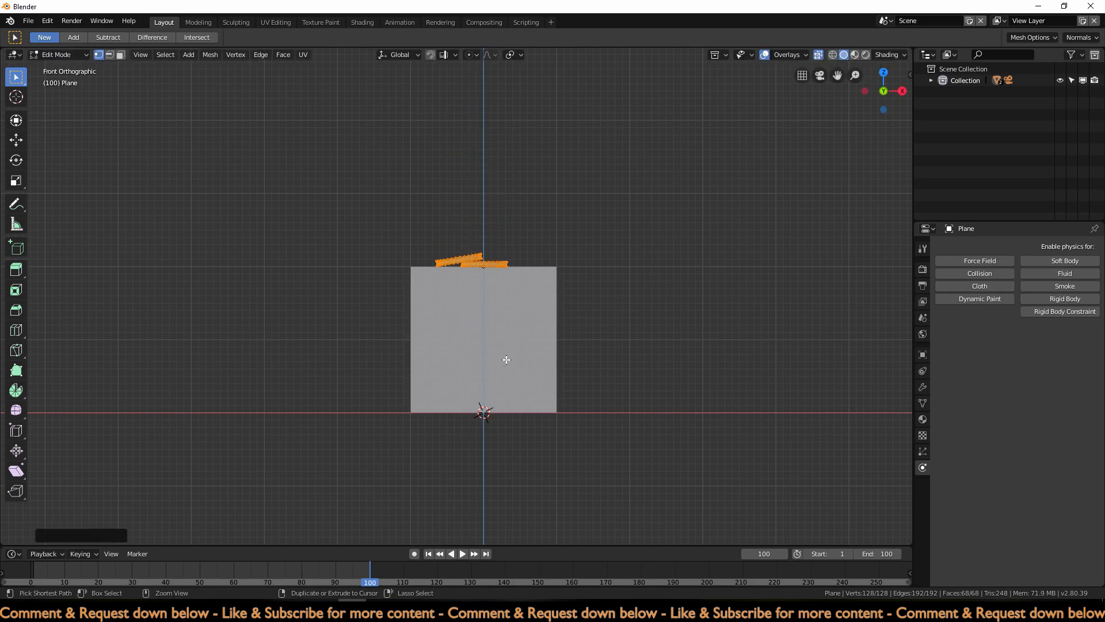
{"action": "key", "text": "Tab"}
Move the joined discs freehand in Object Mode from an angled perspective view
{"action": "middle_click_drag", "start_coordinate": [505, 358], "coordinate": [512, 340]}
{"action": "key", "text": "g"}
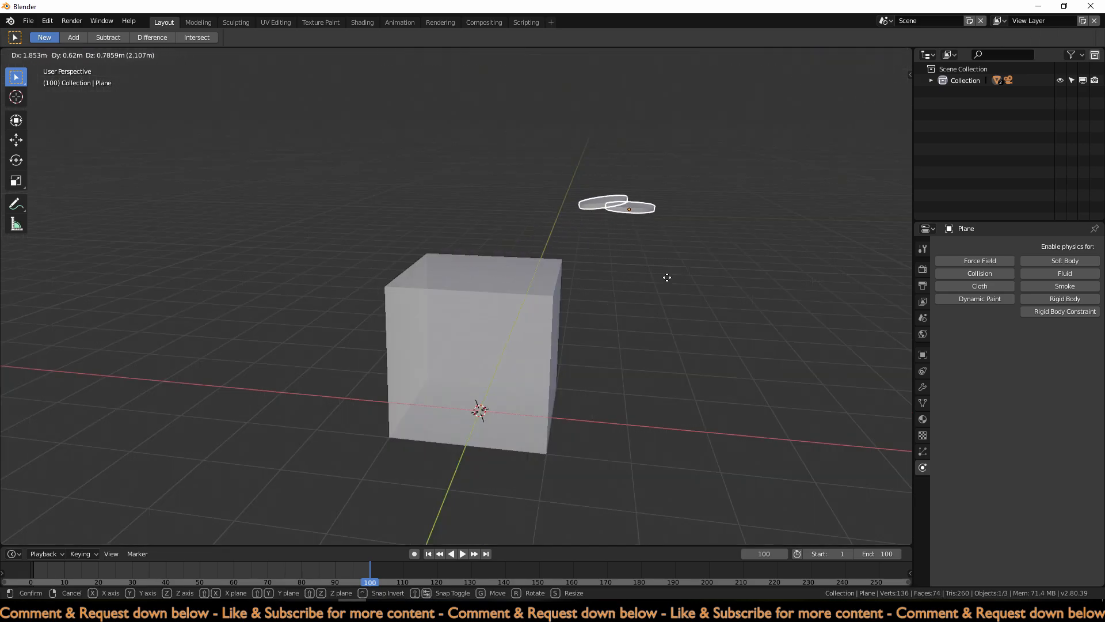
{"action": "left_click", "coordinate": [550, 269]}
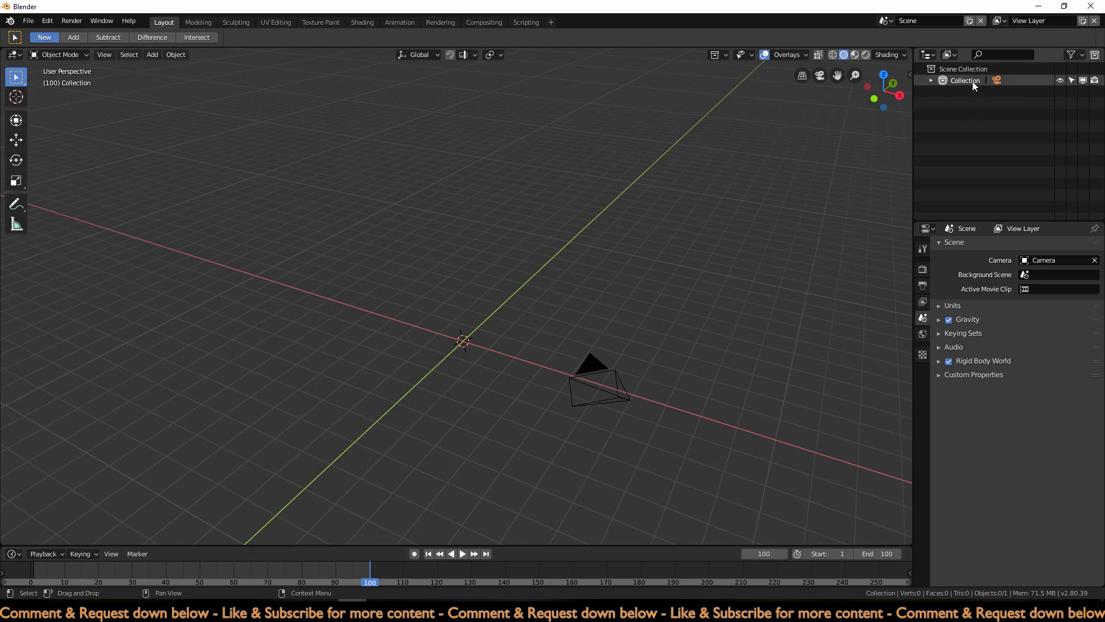
Add a new collection inside Collection and move it directly under Scene Collection
{"action": "left_click", "coordinate": [931, 81]}
{"action": "left_click", "coordinate": [958, 92]}
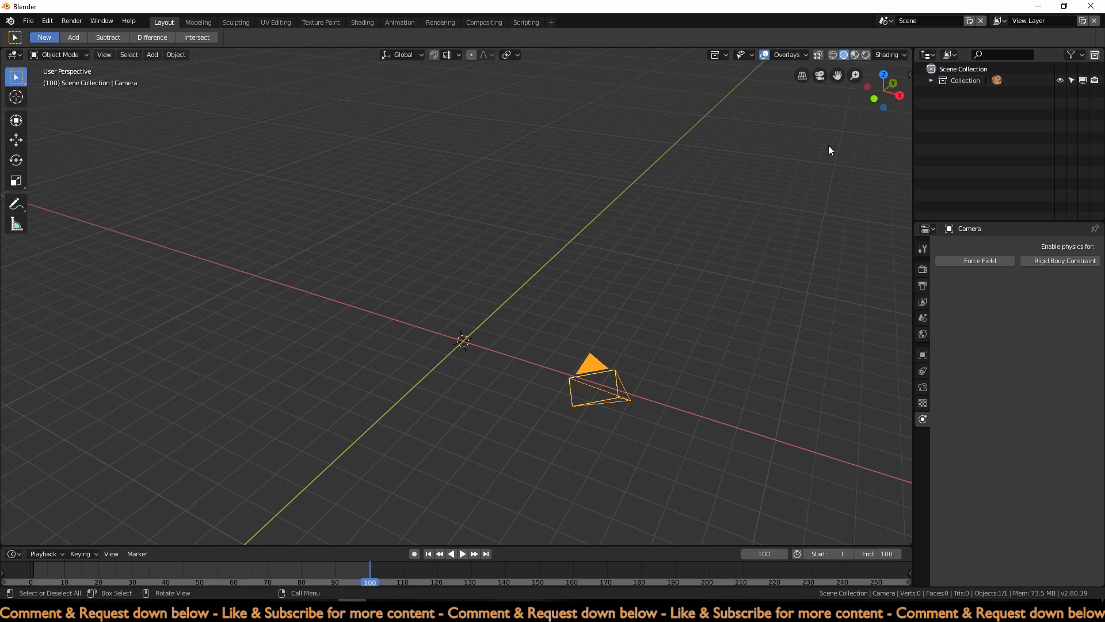
{"action": "left_click", "coordinate": [962, 79]}
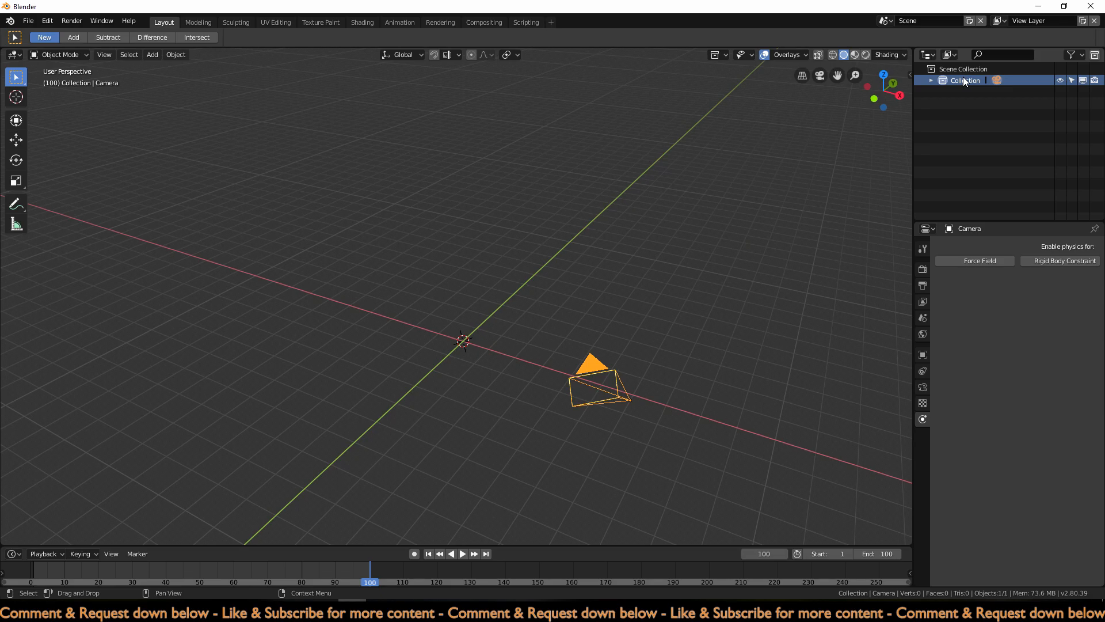
{"action": "left_click", "coordinate": [1094, 55]}
{"action": "left_click", "coordinate": [931, 81]}
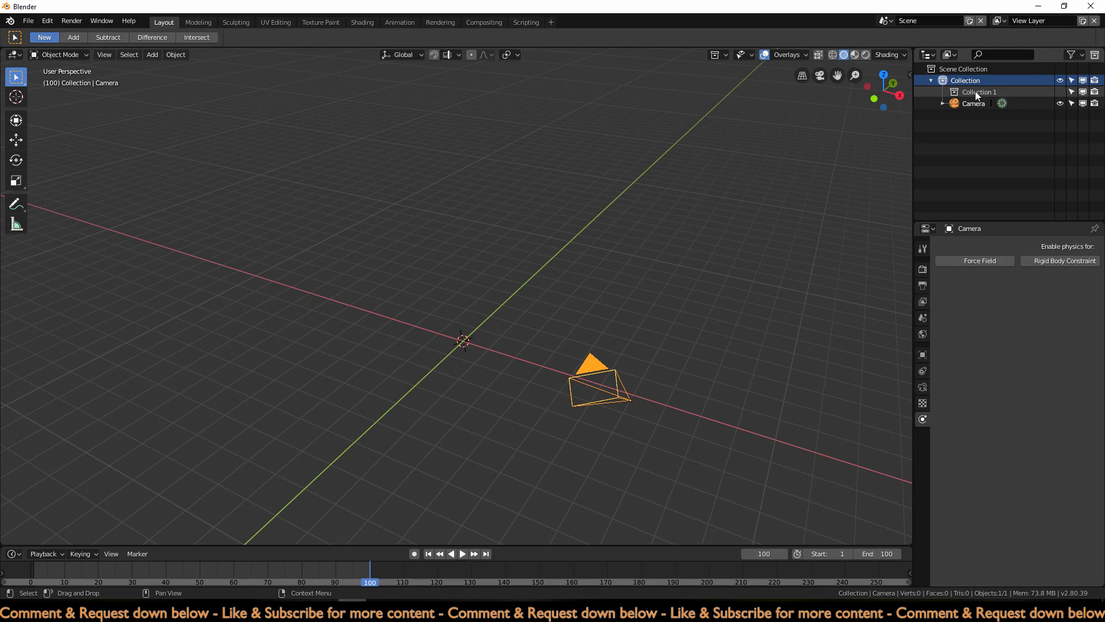
{"action": "left_click_drag", "start_coordinate": [975, 90], "coordinate": [967, 74]}
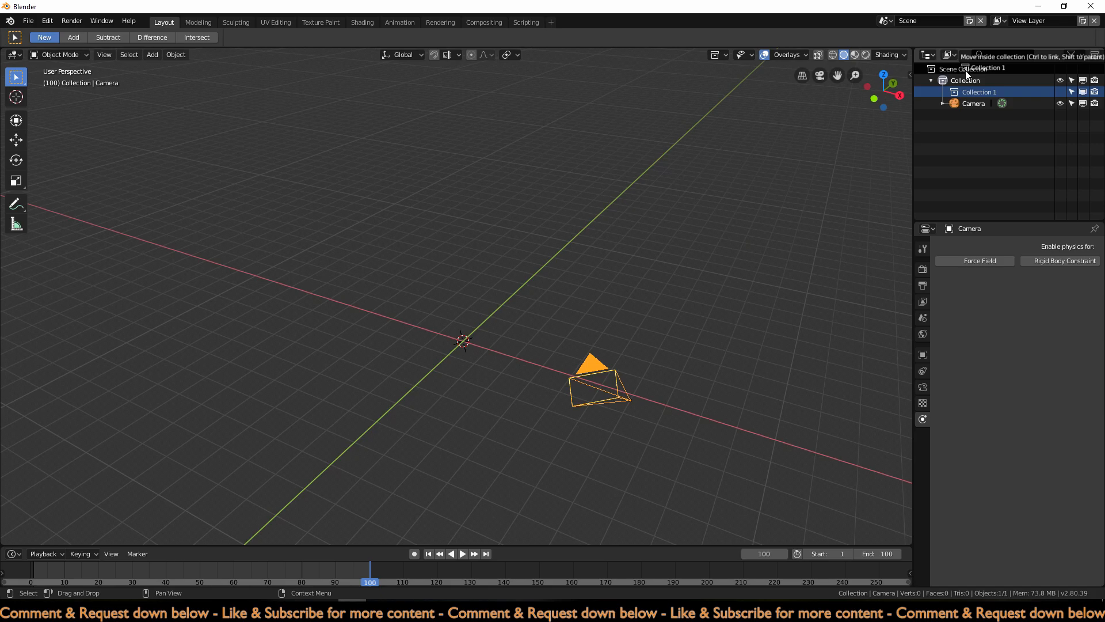
{"action": "left_click_drag", "start_coordinate": [966, 71], "coordinate": [965, 70]}
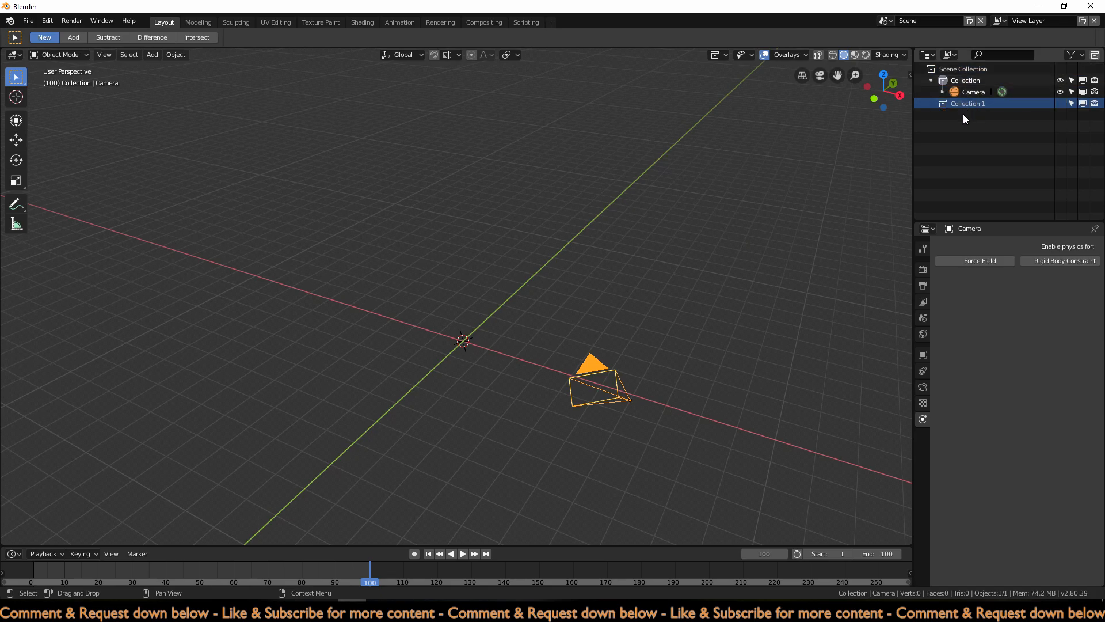
Rename the collection holding the camera as Camera
{"action": "double_click", "coordinate": [958, 83]}
{"action": "type", "text": "Ca"}
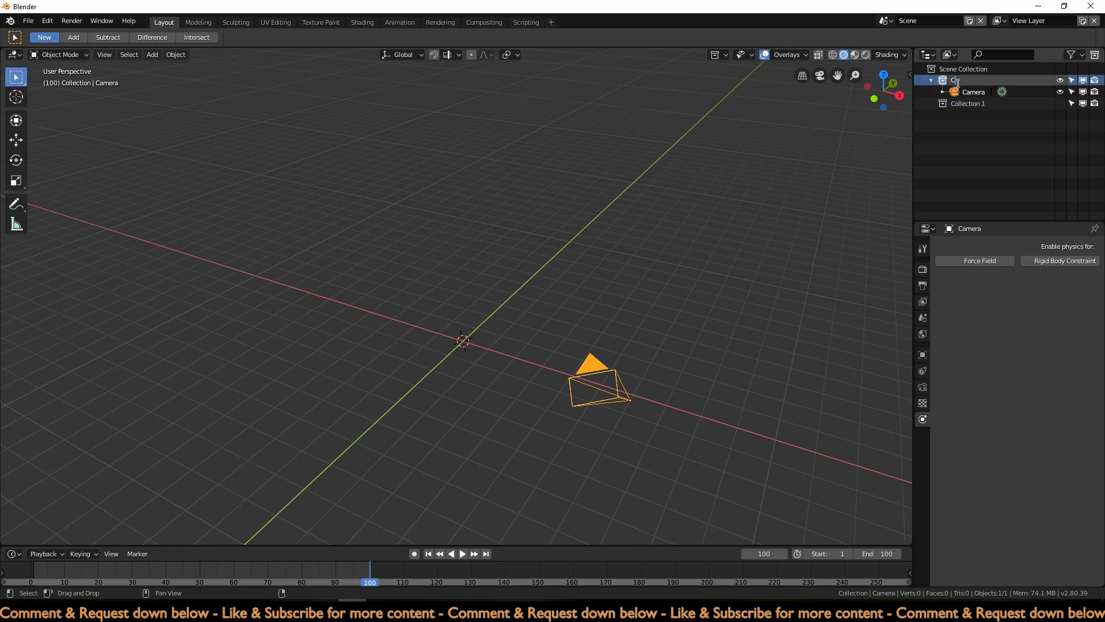
{"action": "type", "text": "mera"}
{"action": "key", "text": "Return"}
Add a point light to the Camera collection and raise it along Z high above the origin
{"action": "key", "text": "shift+a"}
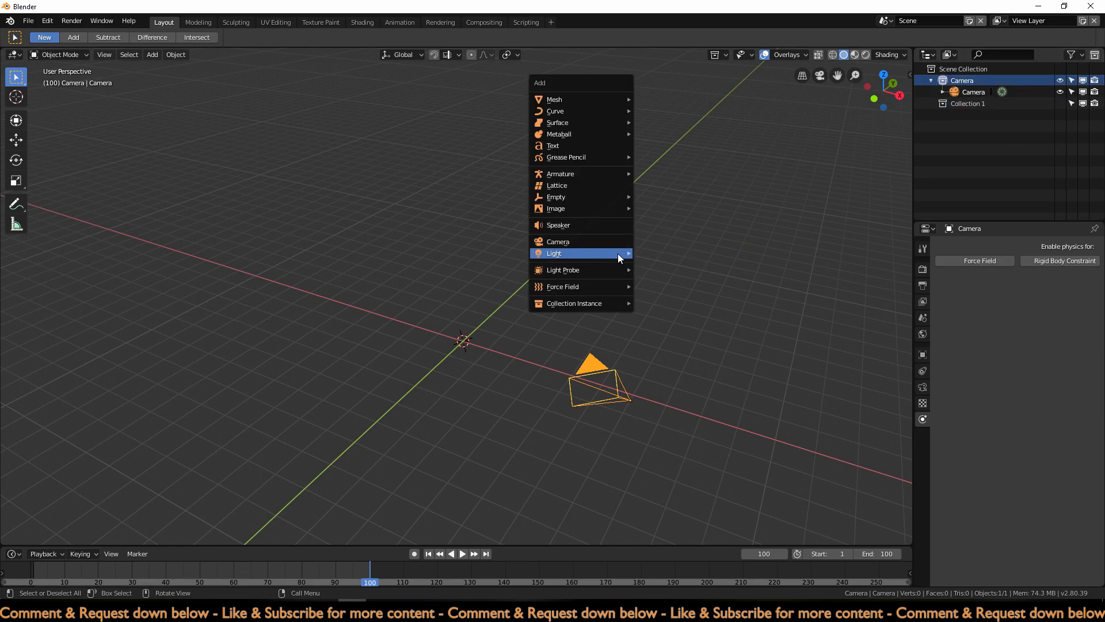
{"action": "mouse_move", "coordinate": [617, 253]}
{"action": "left_click", "coordinate": [654, 258]}
{"action": "key", "text": "g"}
{"action": "key", "text": "z"}
{"action": "left_click", "coordinate": [510, 144]}
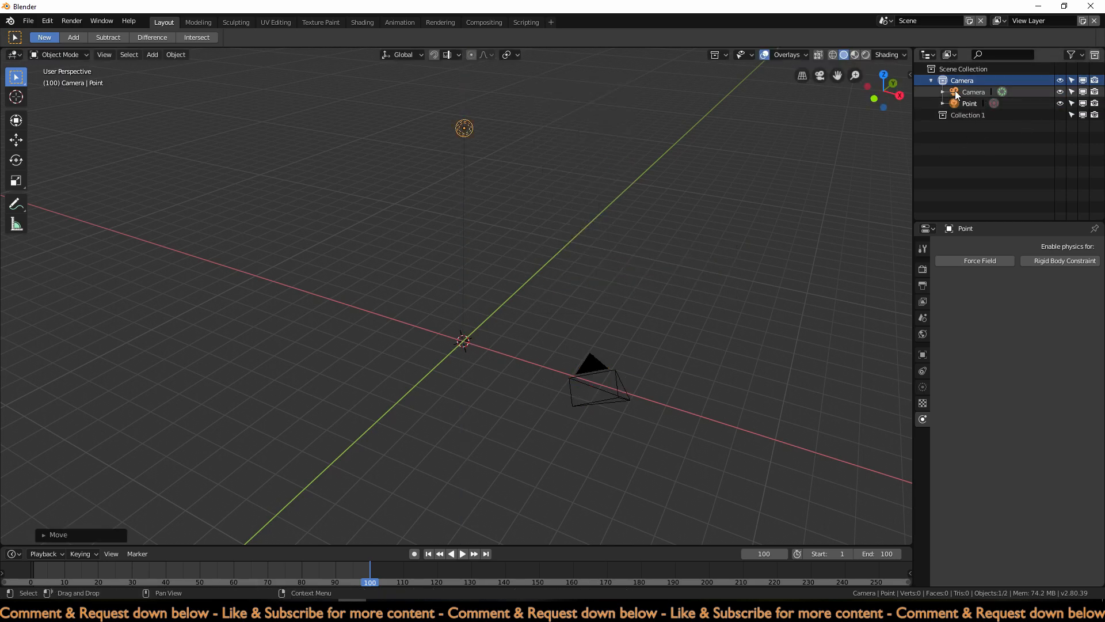
Collapse the Camera collection and rename Collection 1 as PS
{"action": "left_click", "coordinate": [930, 81]}
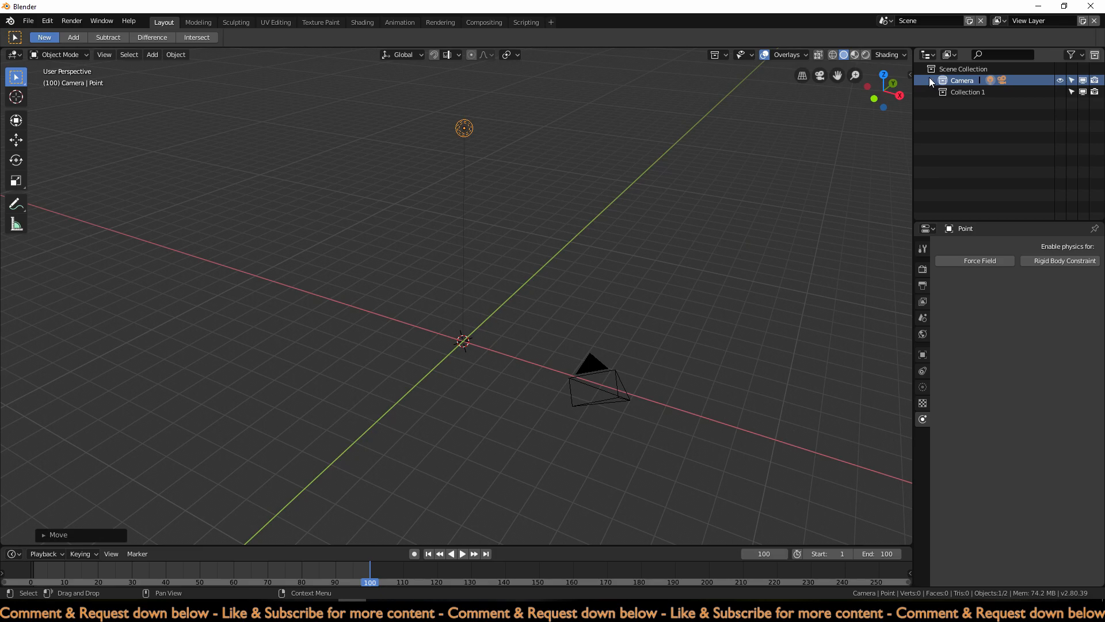
{"action": "double_click", "coordinate": [967, 92]}
{"action": "type", "text": "PS"}
{"action": "key", "text": "Return"}
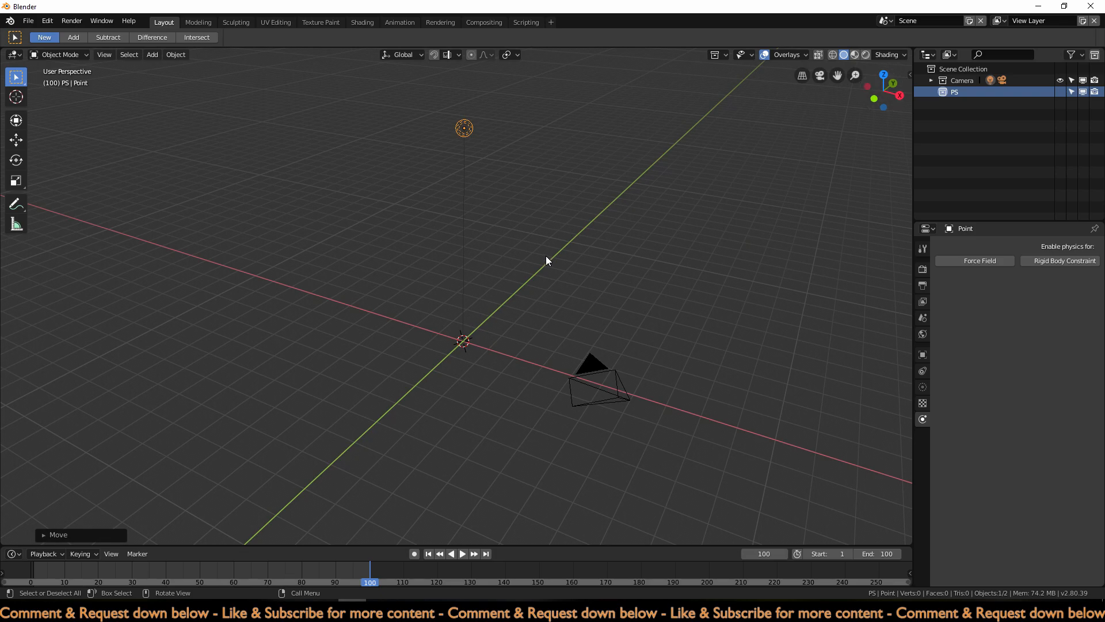
Add a plane in the PS collection and scale it by 10
{"action": "key", "text": "shift+a"}
{"action": "mouse_move", "coordinate": [542, 106]}
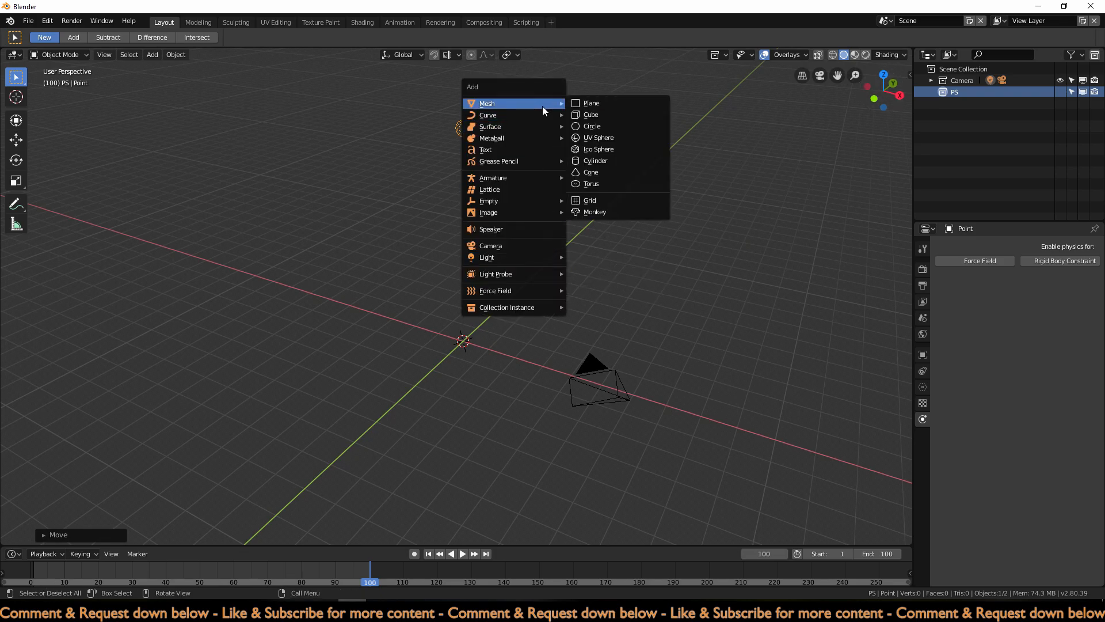
{"action": "left_click", "coordinate": [590, 104]}
{"action": "type", "text": "s10"}
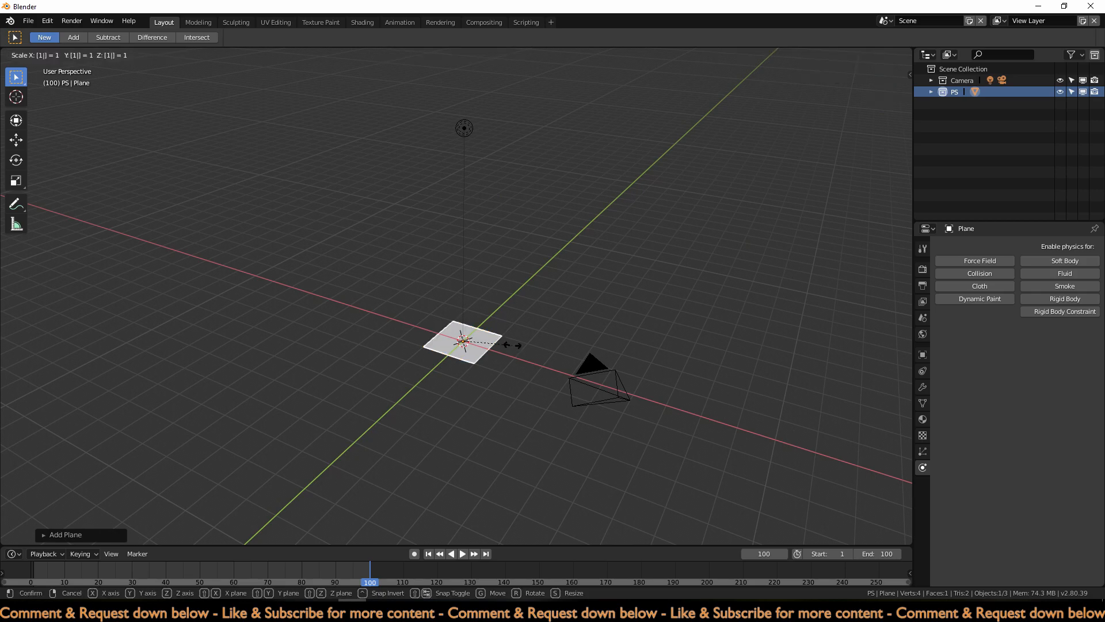
{"action": "key", "text": "Return"}
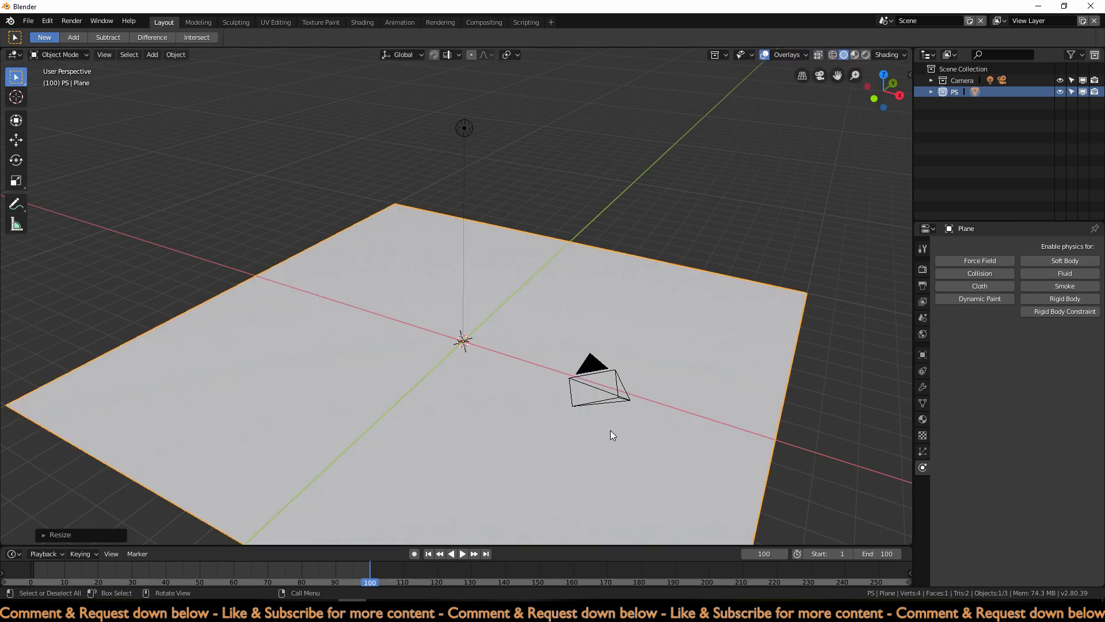
Duplicate the plane, shrink the copy to a small square, and raise it about 6.6 m along Z
{"action": "key", "text": "shift+d"}
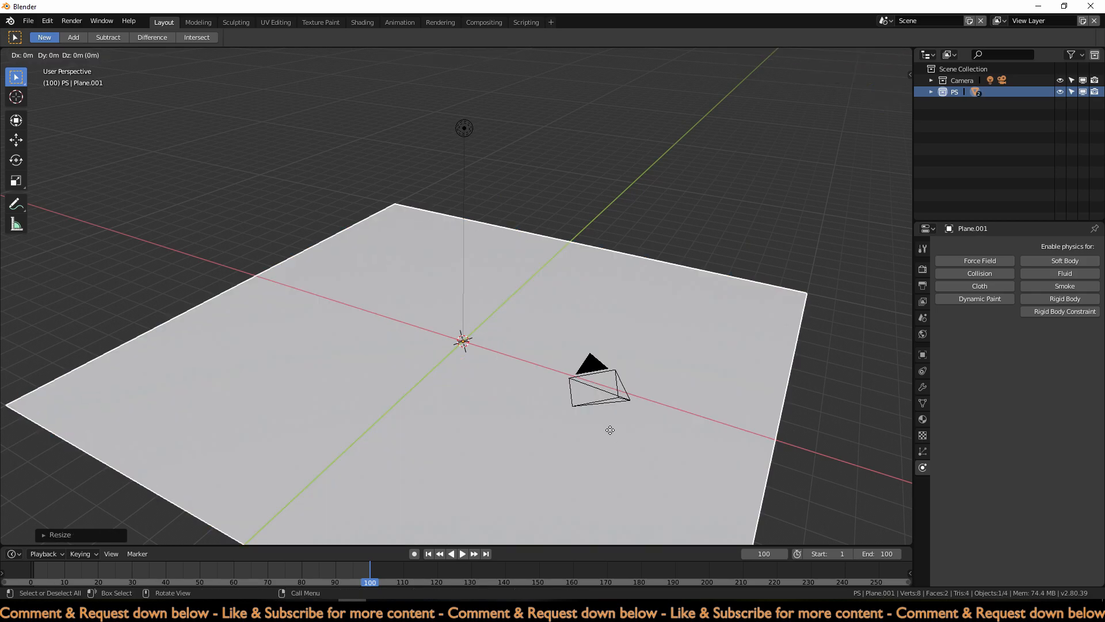
{"action": "key", "text": "s"}
{"action": "left_click", "coordinate": [526, 366]}
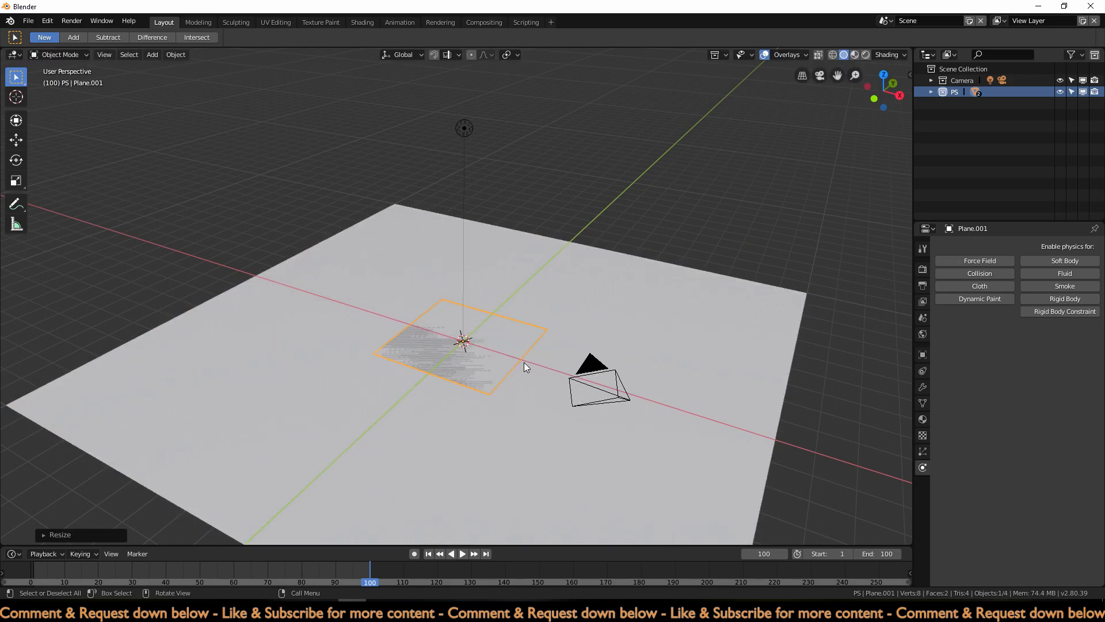
{"action": "key", "text": "g"}
{"action": "key", "text": "z"}
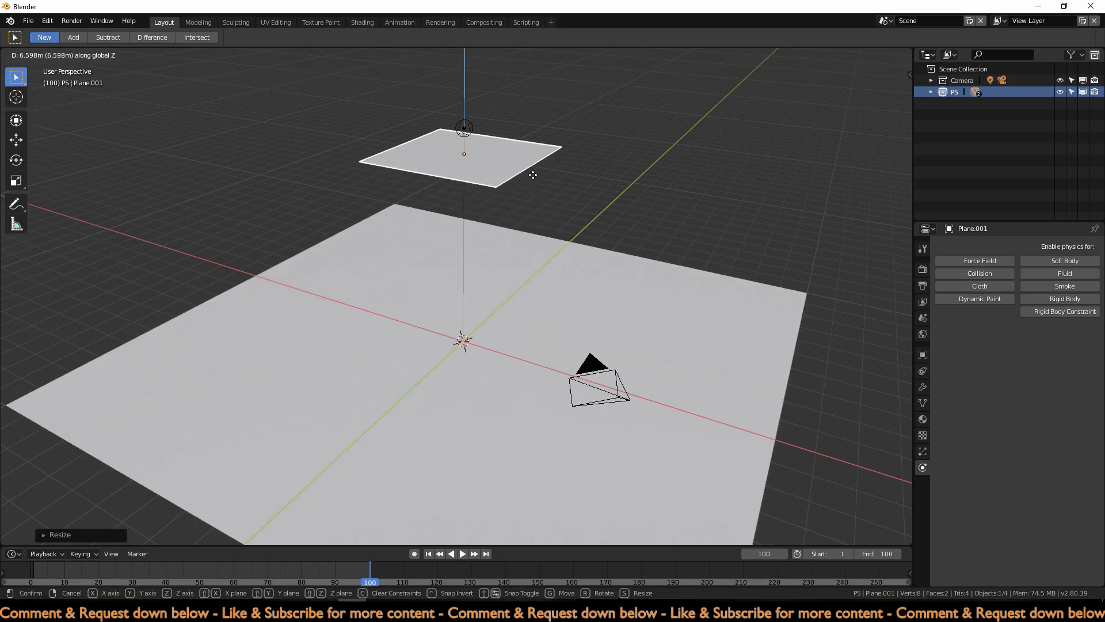
{"action": "left_click", "coordinate": [533, 172]}
Give the small upper plane a particle system with emission ending at frame 100, and preview it by playing the animation
{"action": "middle_click_drag", "start_coordinate": [590, 316], "coordinate": [579, 363]}
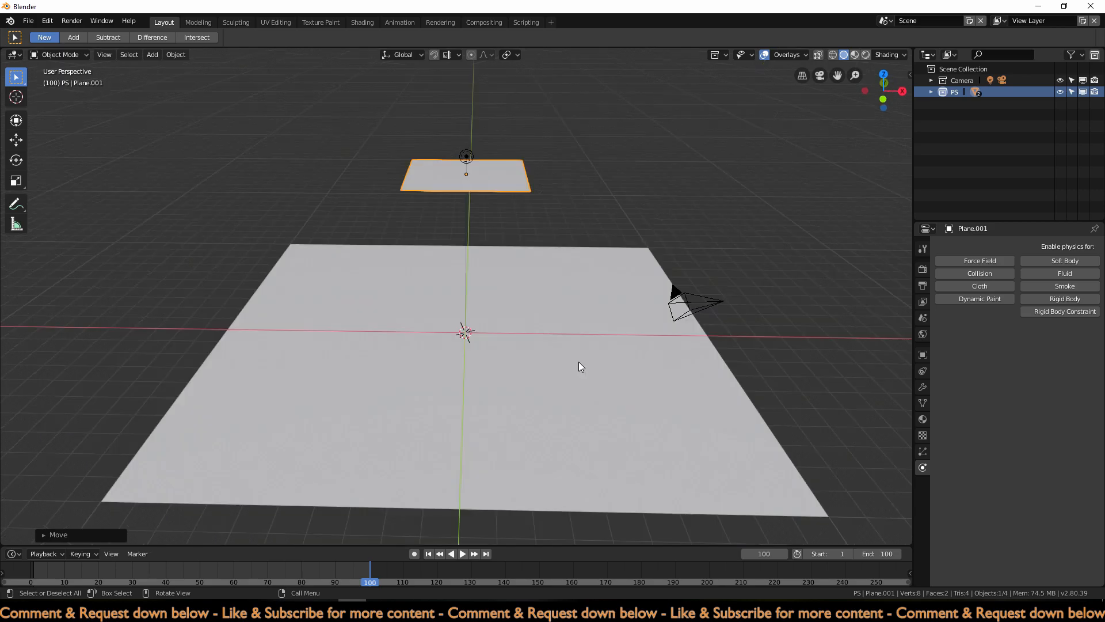
{"action": "left_click", "coordinate": [922, 452]}
{"action": "left_click", "coordinate": [1018, 297]}
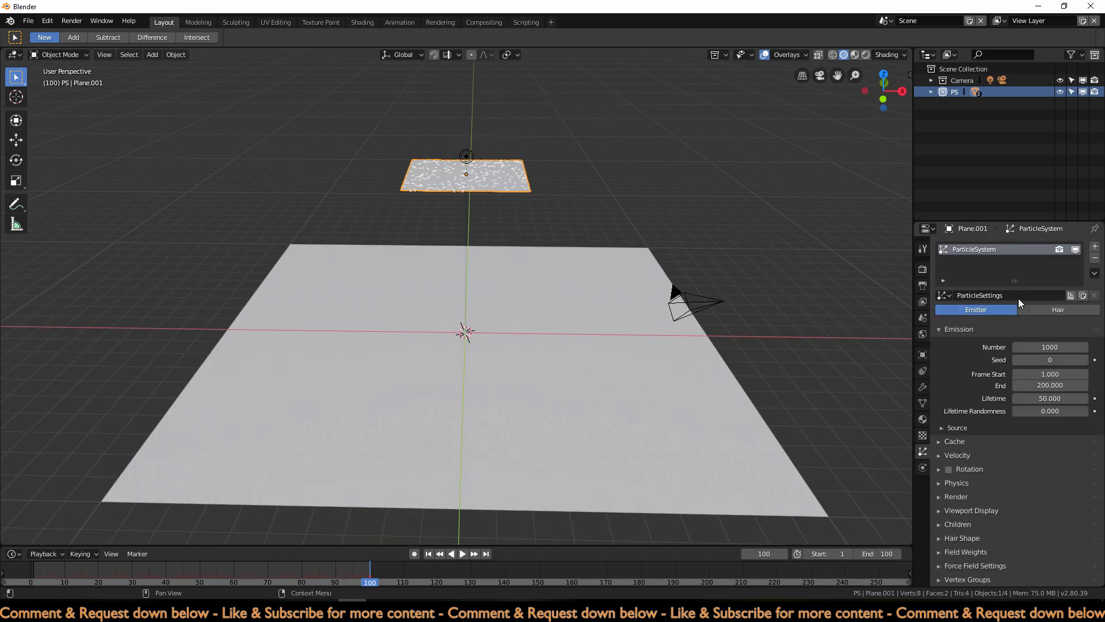
{"action": "left_click", "coordinate": [1047, 385]}
{"action": "type", "text": "100"}
{"action": "key", "text": "Return"}
{"action": "left_click", "coordinate": [462, 553]}
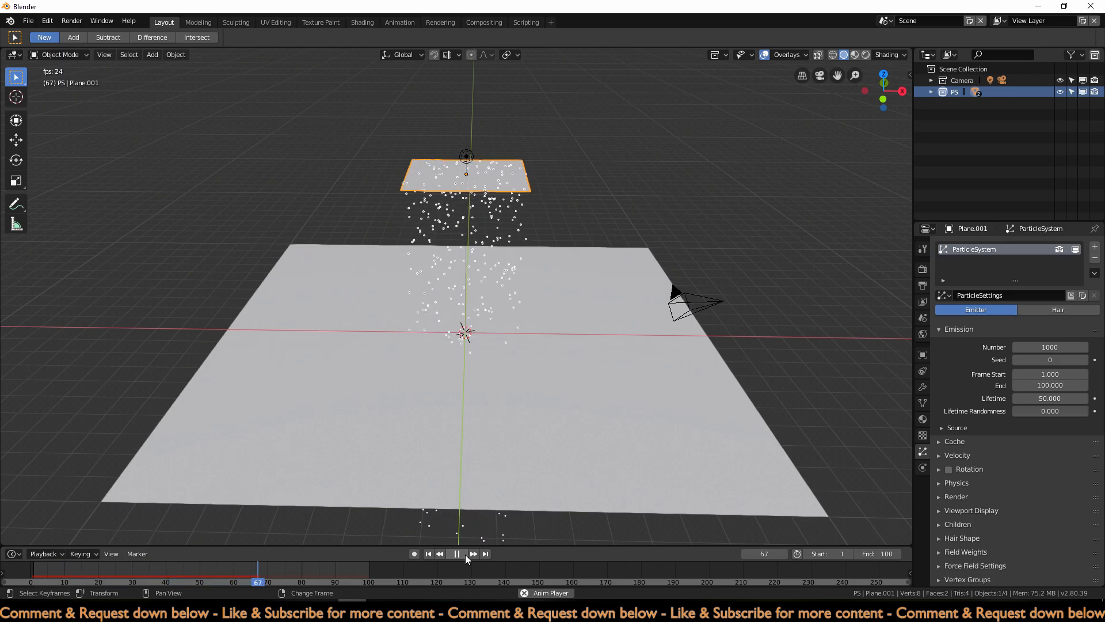
{"action": "left_click", "coordinate": [465, 554]}
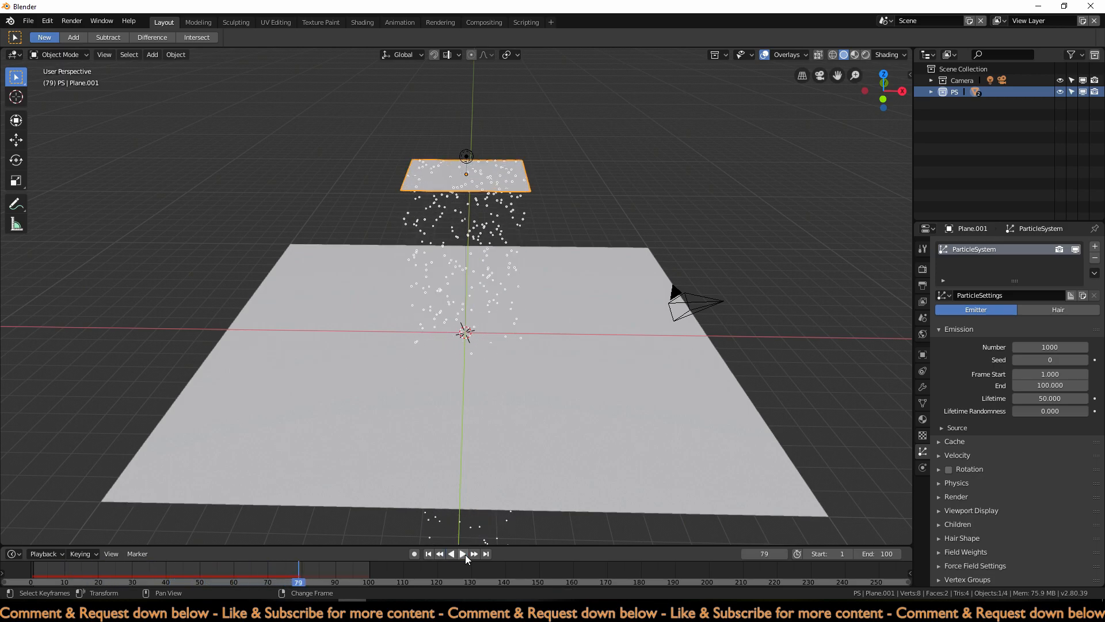
Enable Collision physics on the large plane and play the animation from the first frame
{"action": "left_click", "coordinate": [537, 489]}
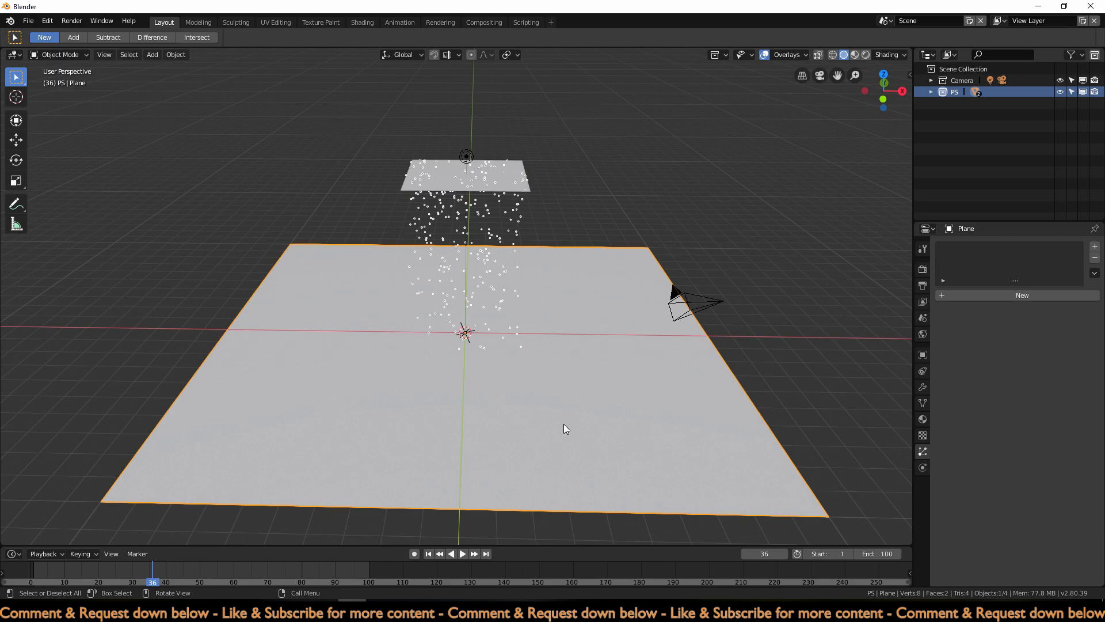
{"action": "left_click", "coordinate": [924, 468]}
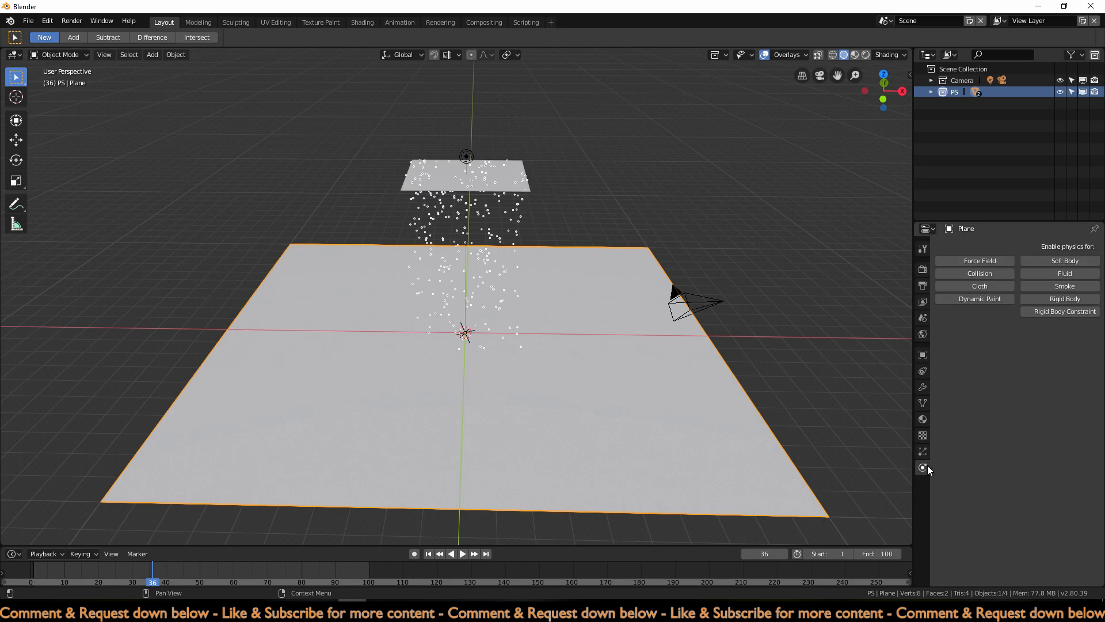
{"action": "left_click", "coordinate": [987, 274]}
{"action": "key", "text": "shift+Left"}
{"action": "key", "text": "space"}
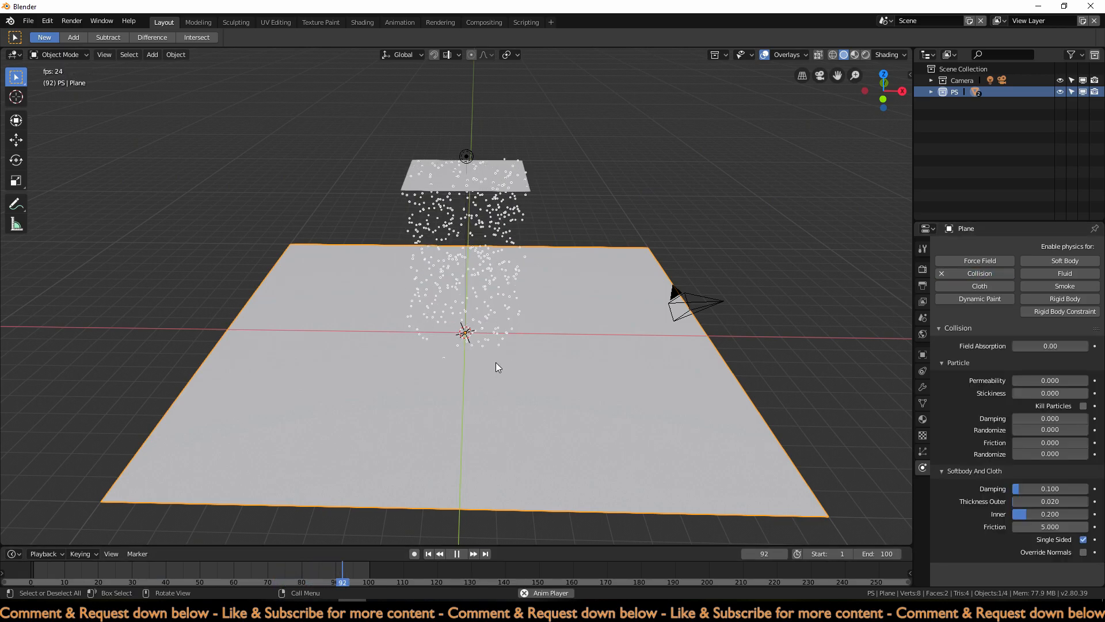
Set the large plane's particle Stickiness to 10 while the animation plays, and stop playback with the small upper plane selected
{"action": "left_click_drag", "start_coordinate": [1034, 394], "coordinate": [1100, 394]}
{"action": "middle_click_drag", "start_coordinate": [566, 375], "coordinate": [599, 417]}
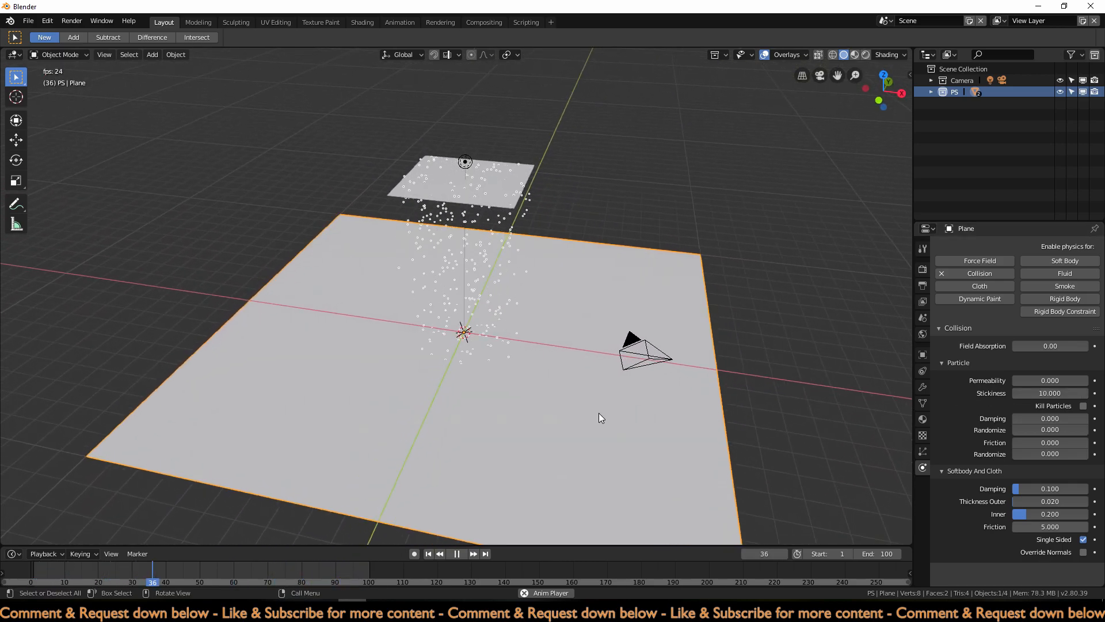
{"action": "key", "text": "ctrl+z"}
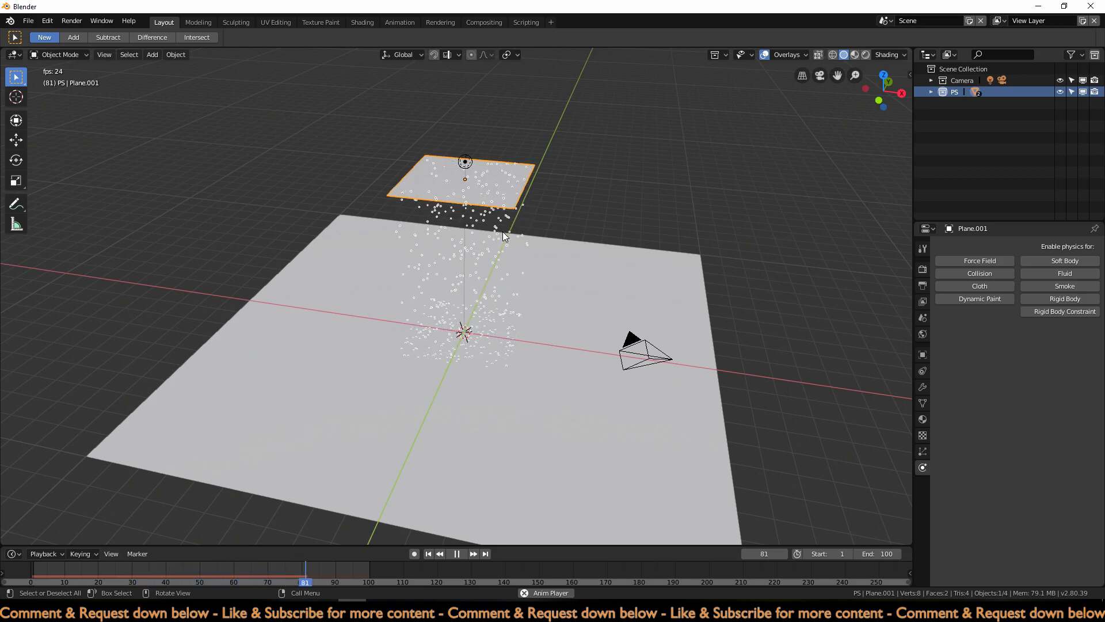
{"action": "left_click", "coordinate": [463, 553]}
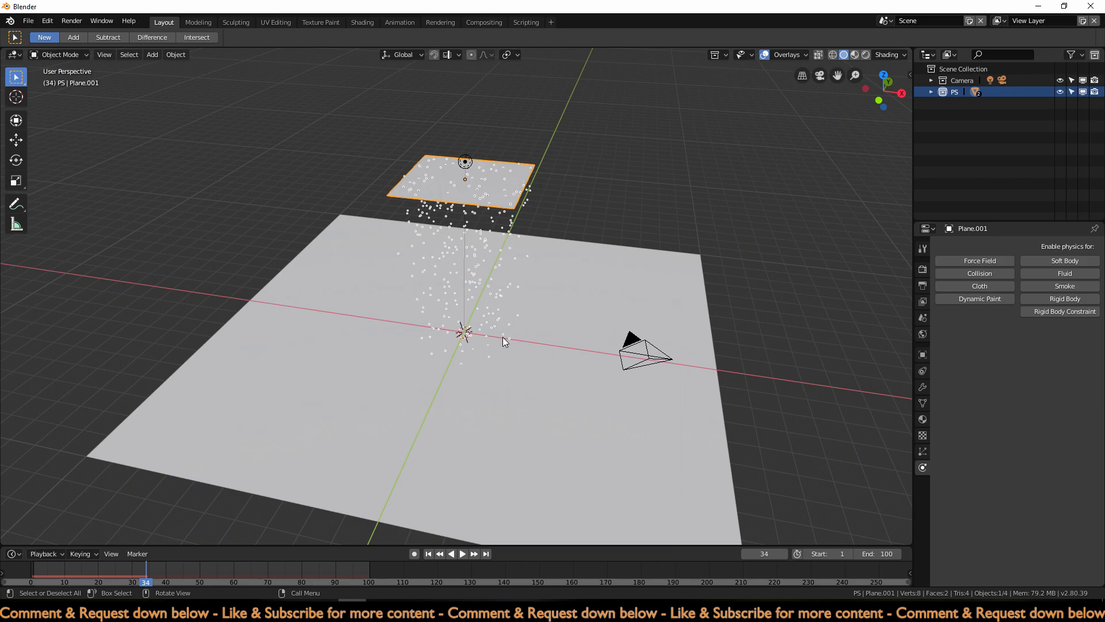
Add a new collection directly under Scene Collection and name it SpawnItems
{"action": "left_click", "coordinate": [957, 68]}
{"action": "left_click", "coordinate": [1094, 55]}
{"action": "double_click", "coordinate": [971, 103]}
{"action": "type", "text": "SpawnItems"}
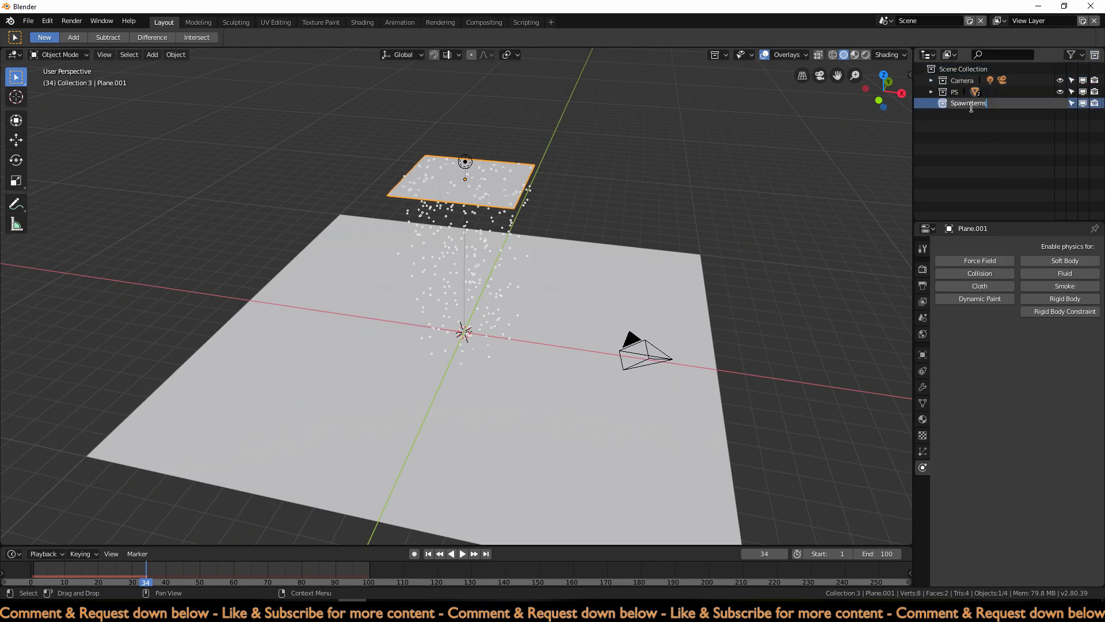
{"action": "key", "text": "Return"}
Add a cube to the SpawnItems collection and move it off the large plane, near the positive X axis
{"action": "scroll", "coordinate": [519, 318], "scroll_direction": "down", "scroll_amount": 3}
{"action": "key", "text": "shift+a"}
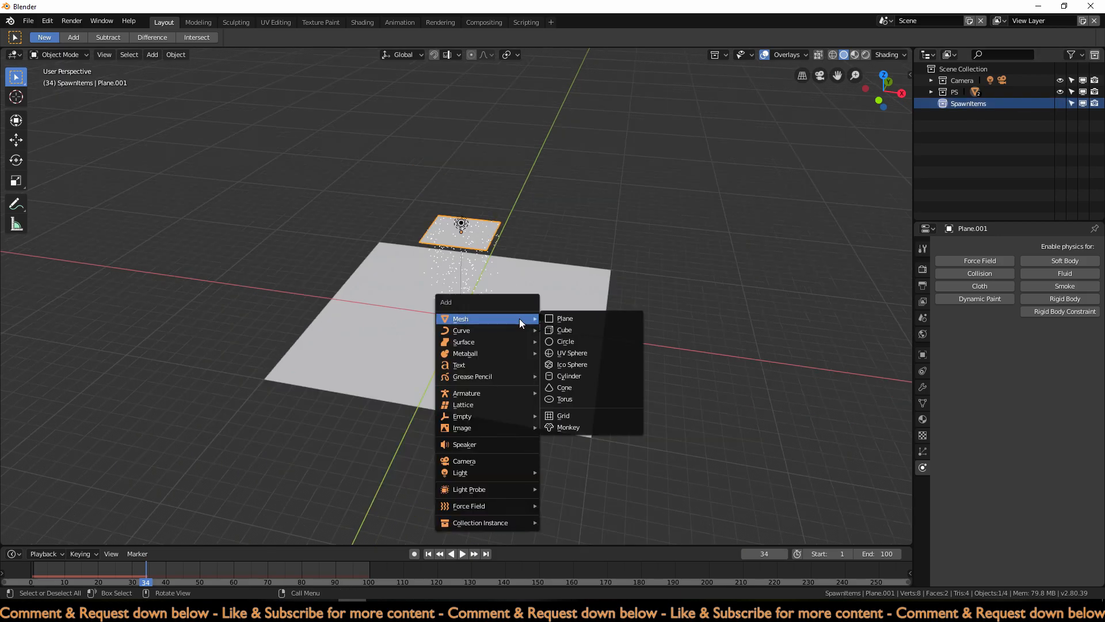
{"action": "left_click", "coordinate": [554, 330]}
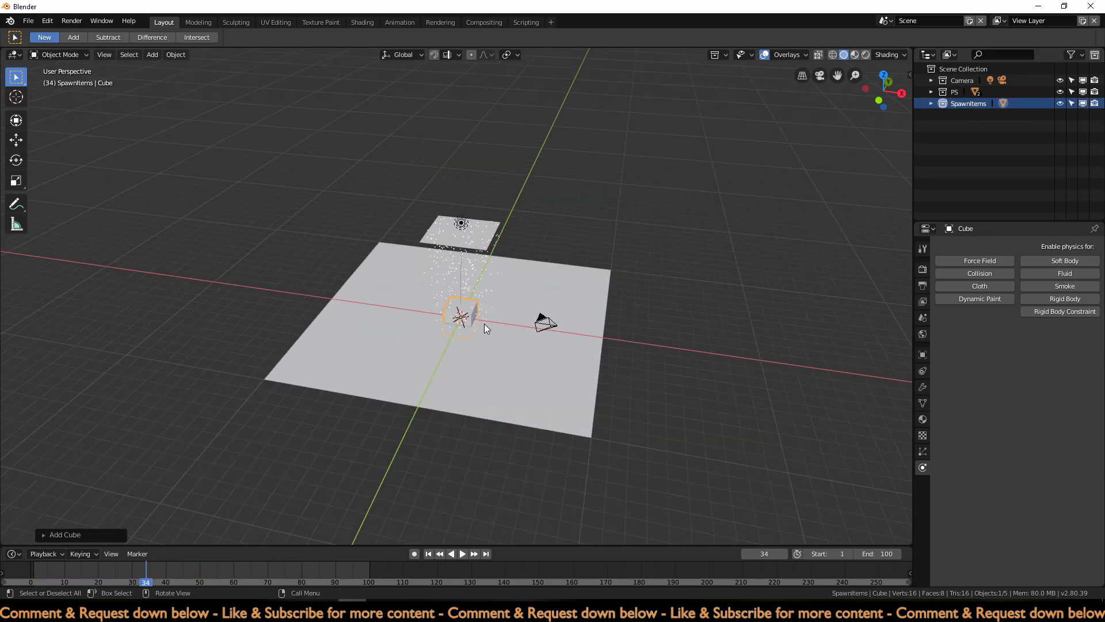
{"action": "key", "text": "g"}
{"action": "left_click", "coordinate": [779, 378]}
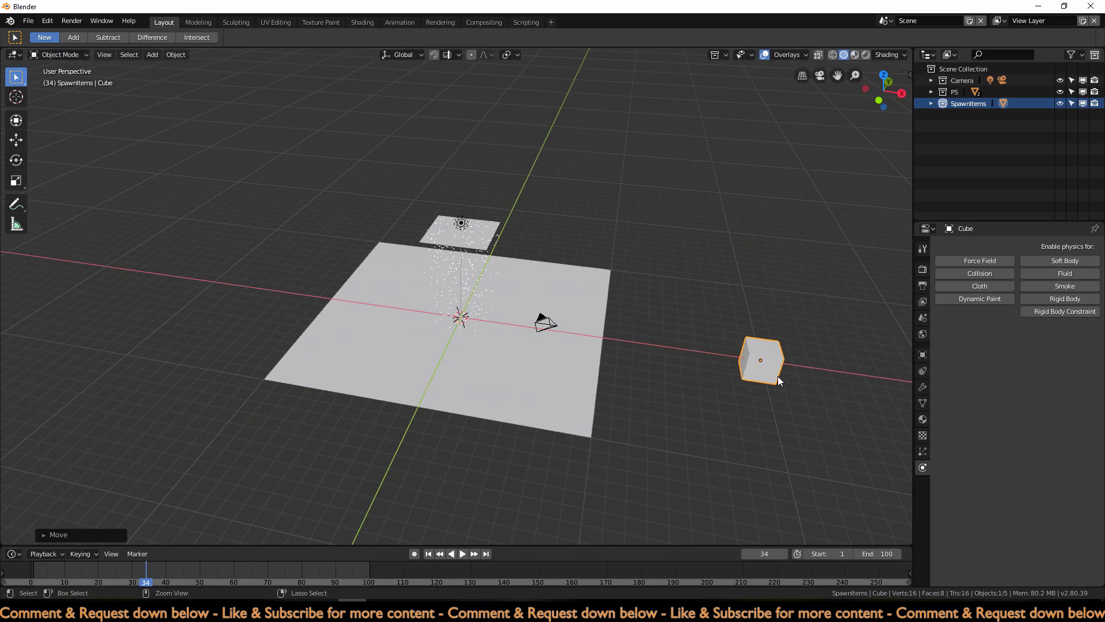
Give the cube a new material with an Emission surface in yellow-orange (R 1.000, G 0.468, B 0.109) and show the viewport rendered
{"action": "left_click", "coordinate": [923, 419]}
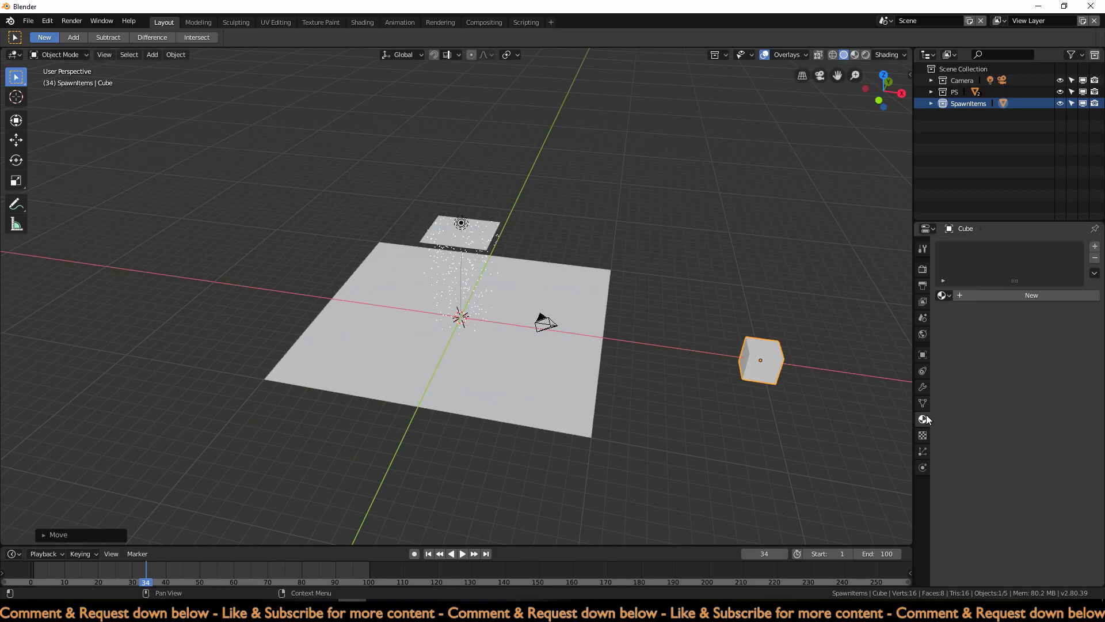
{"action": "left_click", "coordinate": [1003, 291]}
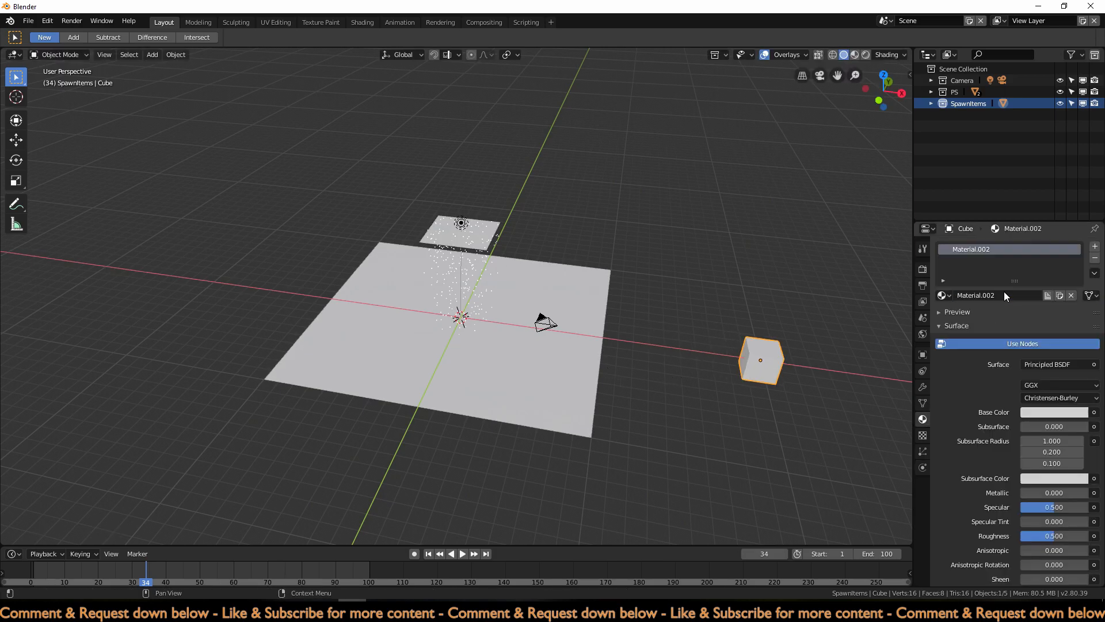
{"action": "left_click", "coordinate": [1050, 361]}
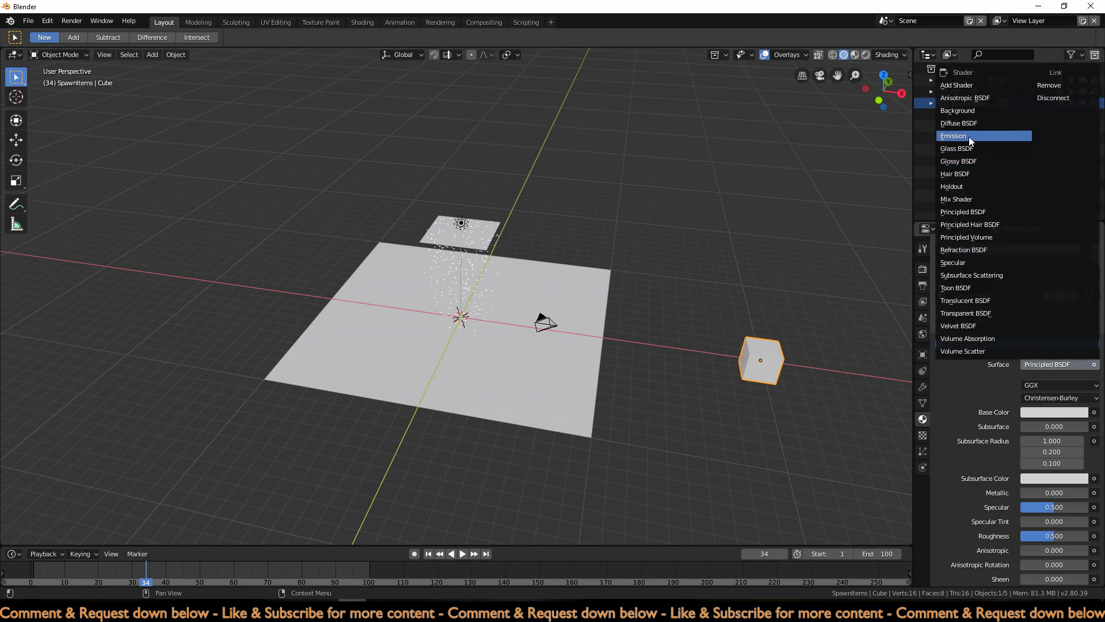
{"action": "left_click", "coordinate": [968, 136]}
{"action": "left_click", "coordinate": [1045, 387]}
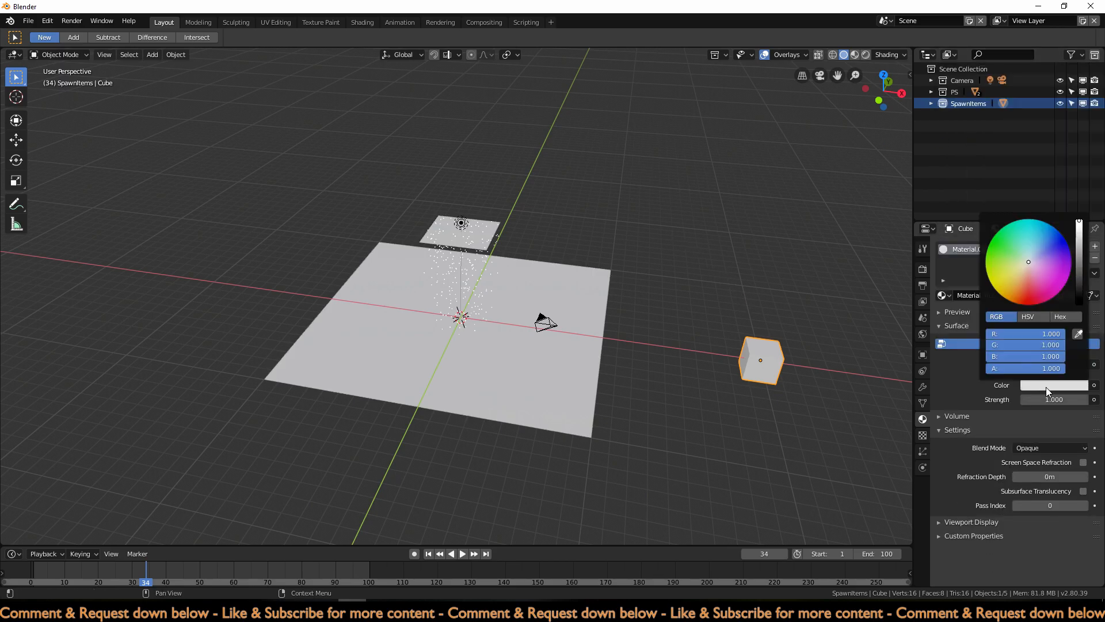
{"action": "left_click", "coordinate": [1013, 285]}
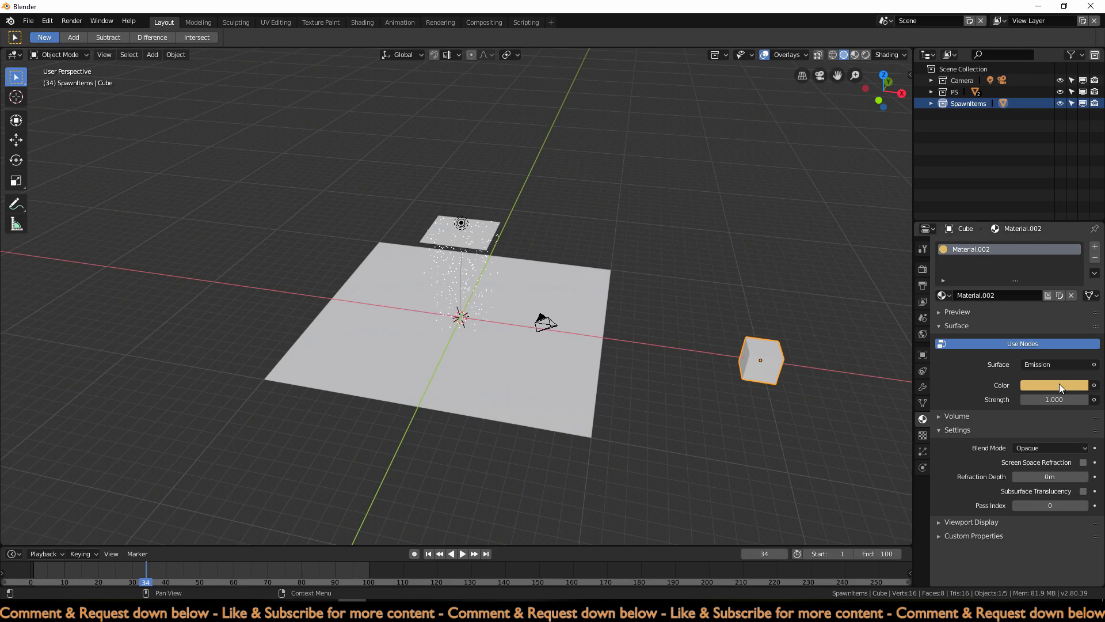
{"action": "left_click", "coordinate": [865, 54]}
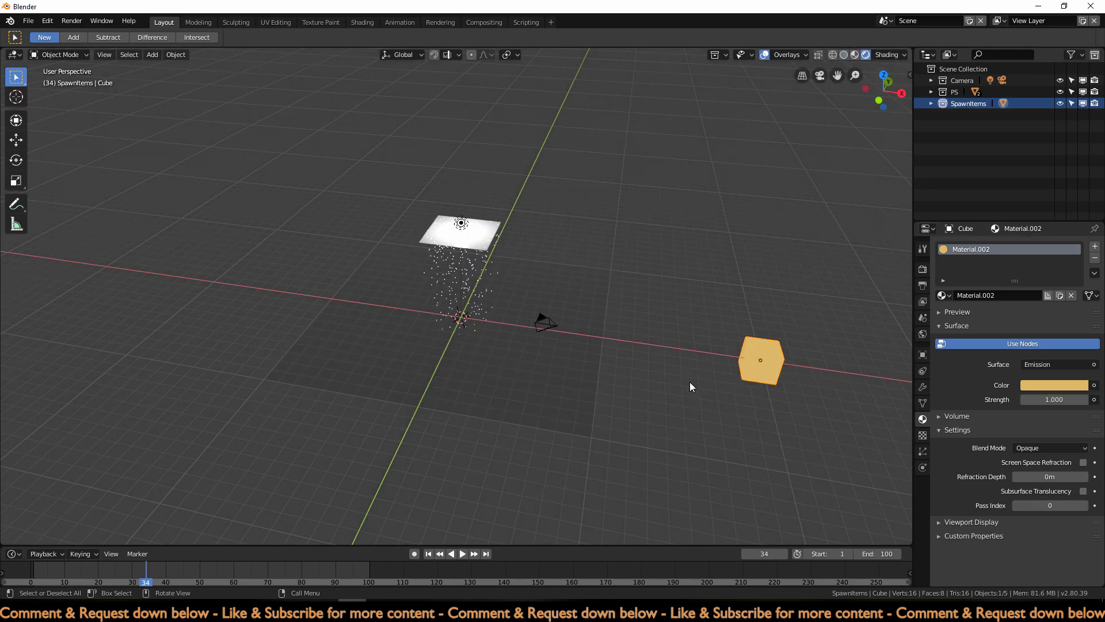
Duplicate the cube farther out along positive X and give the copy its own light blue emission material (R 0.147, G 0.436, B 1.000)
{"action": "key", "text": "shift+d"}
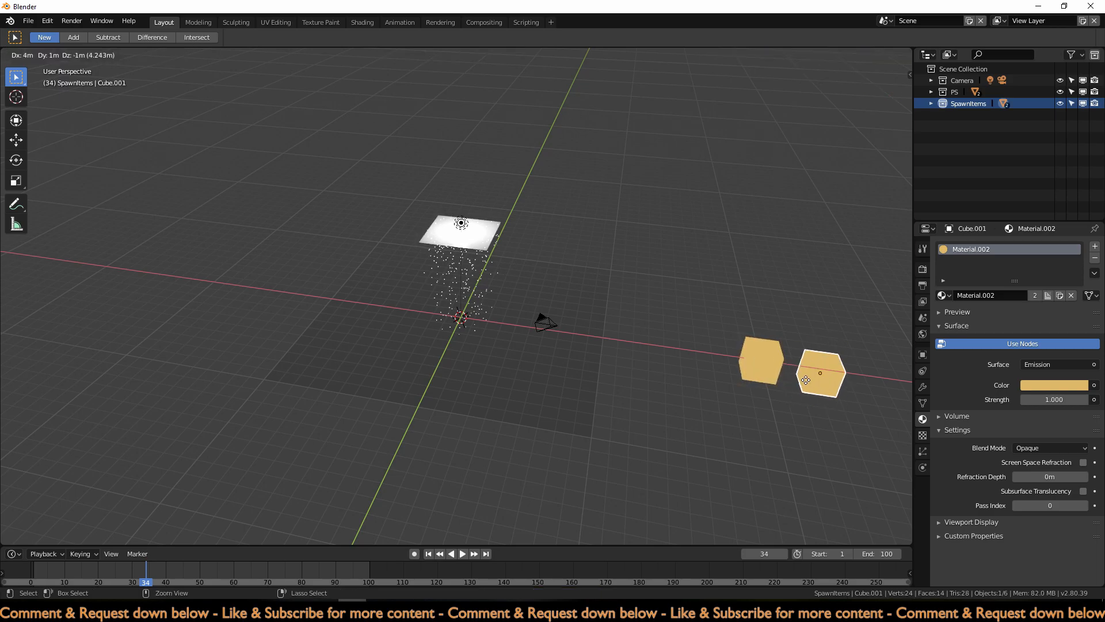
{"action": "left_click", "coordinate": [801, 371]}
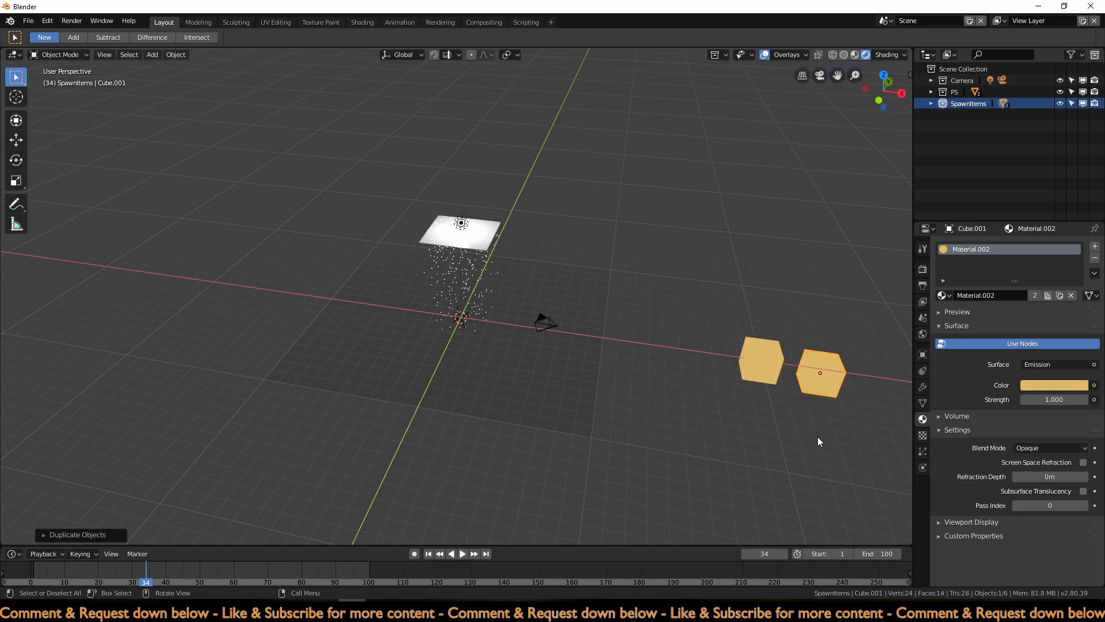
{"action": "left_click", "coordinate": [1059, 295]}
{"action": "left_click", "coordinate": [1045, 385]}
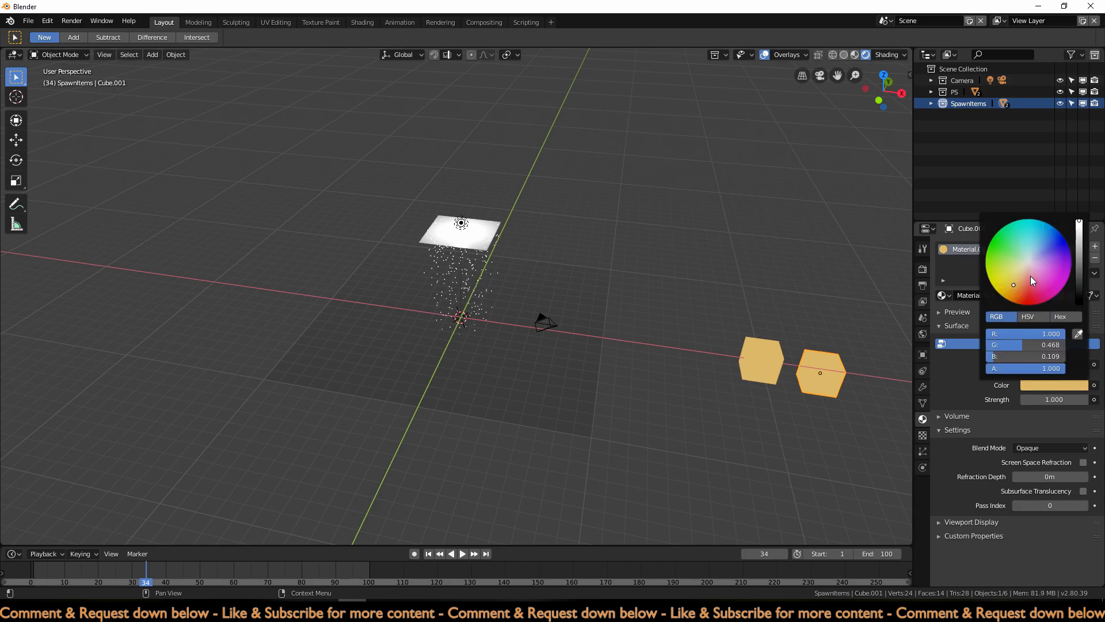
{"action": "left_click", "coordinate": [1042, 240]}
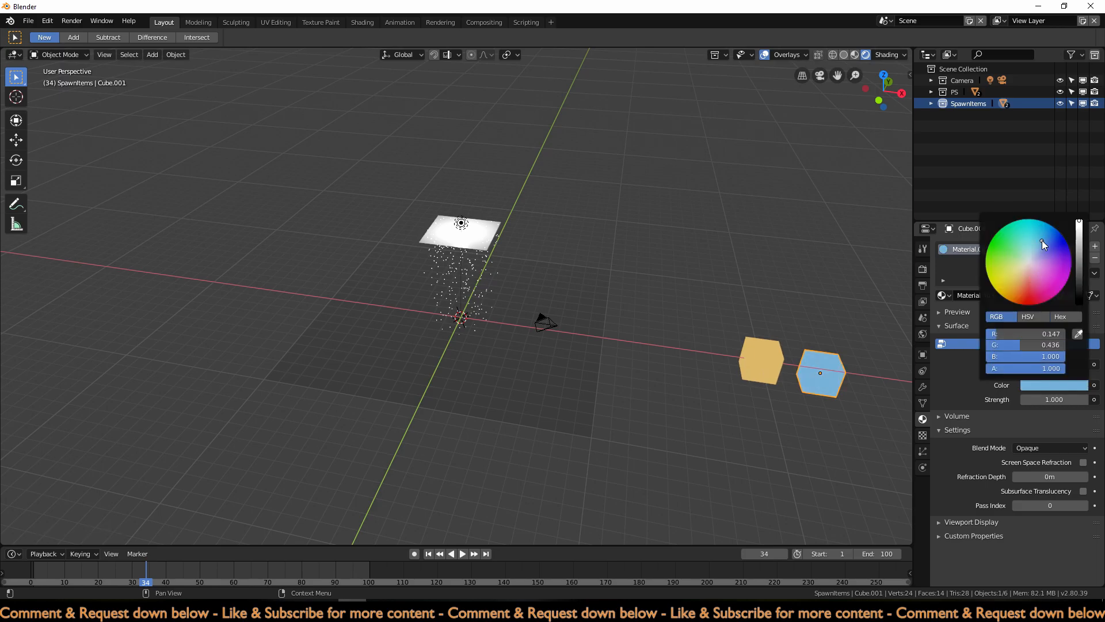
Set the small upper plane's particle system to render its particles as a Collection
{"action": "left_click", "coordinate": [477, 242]}
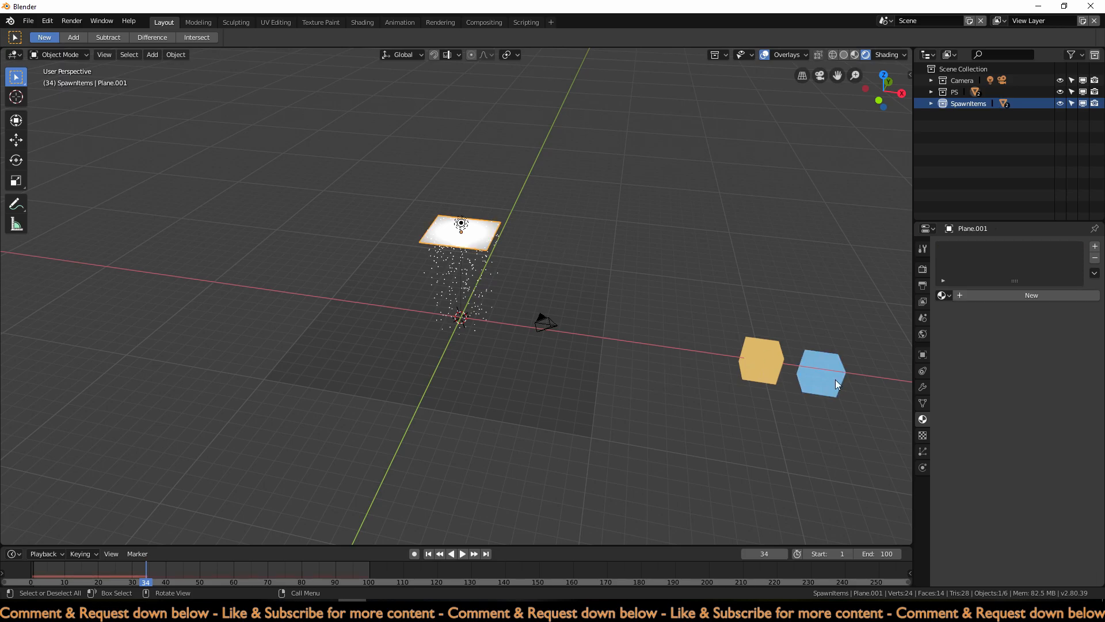
{"action": "left_click", "coordinate": [923, 452]}
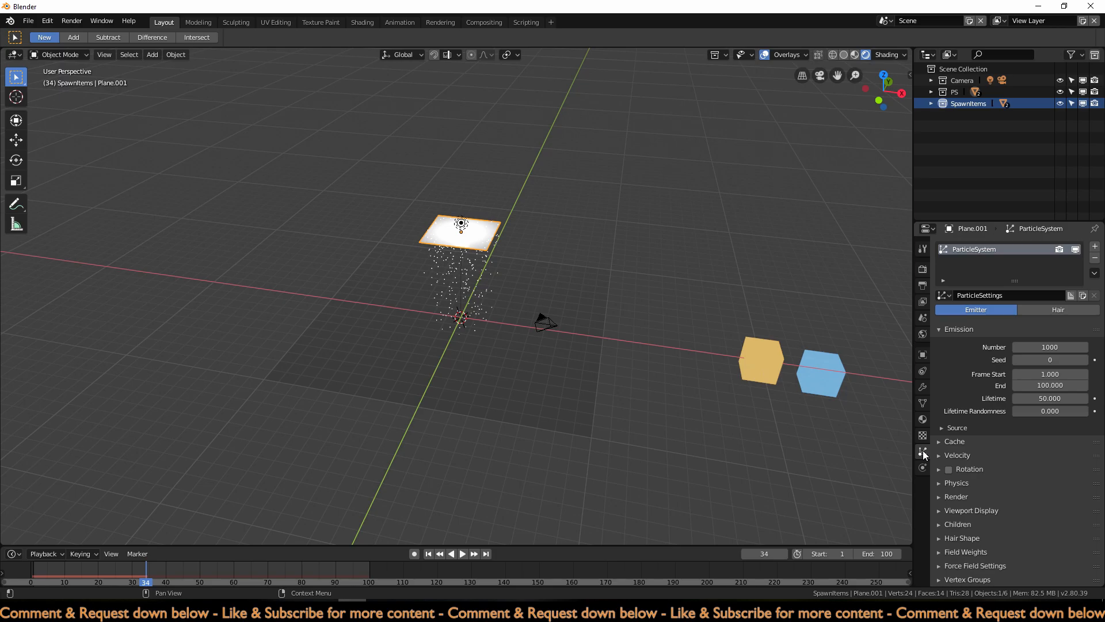
{"action": "scroll", "coordinate": [1045, 481], "scroll_direction": "down", "scroll_amount": 1}
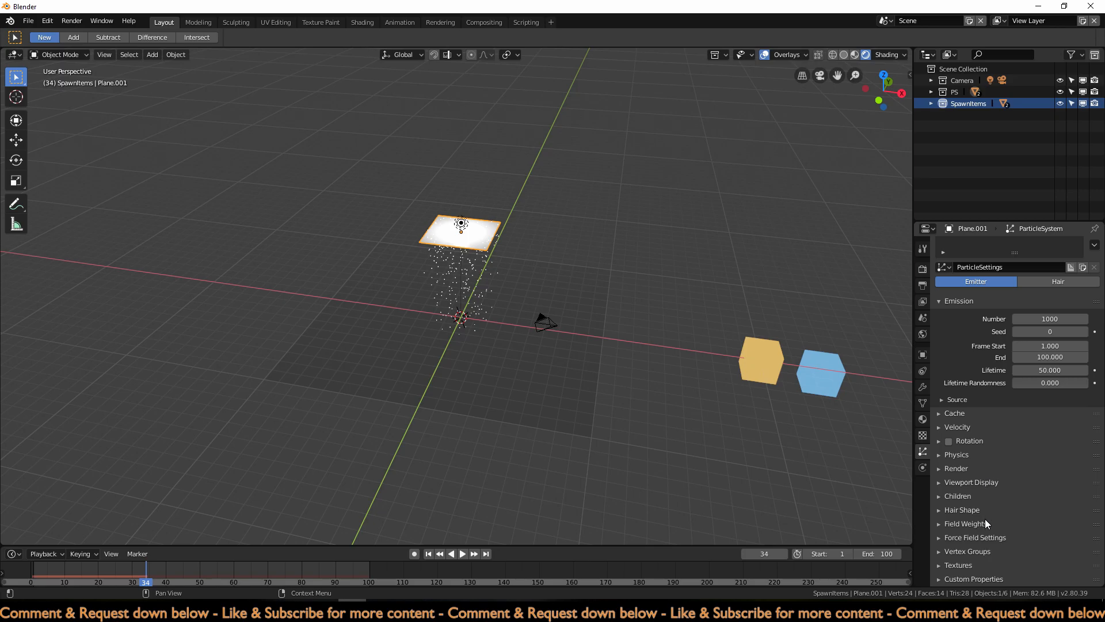
{"action": "left_click", "coordinate": [964, 471]}
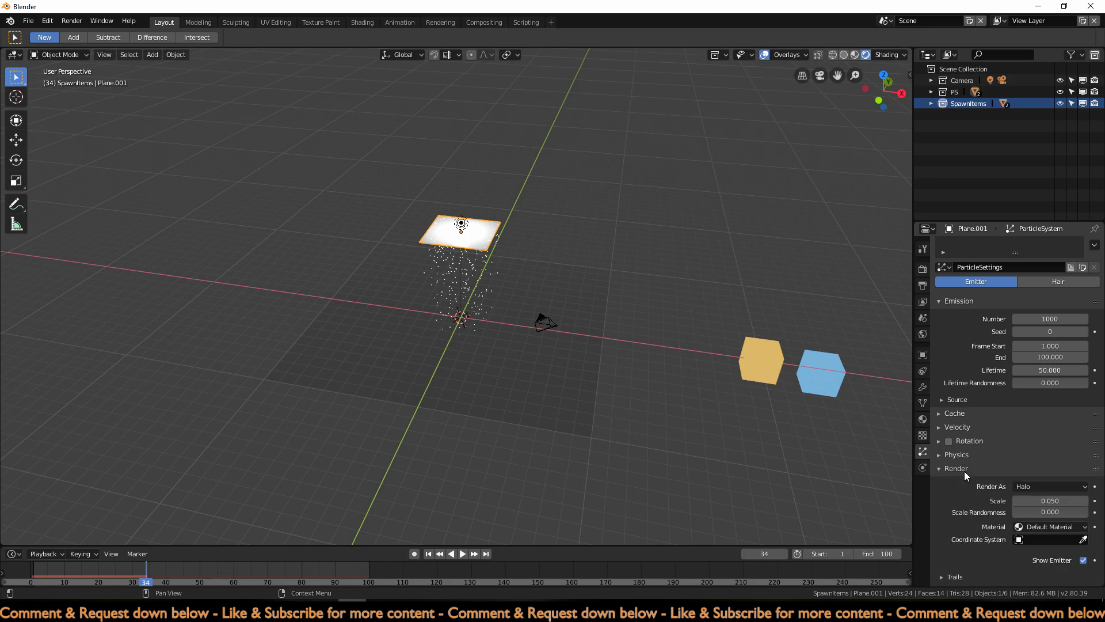
{"action": "scroll", "coordinate": [964, 471], "scroll_direction": "down", "scroll_amount": 2}
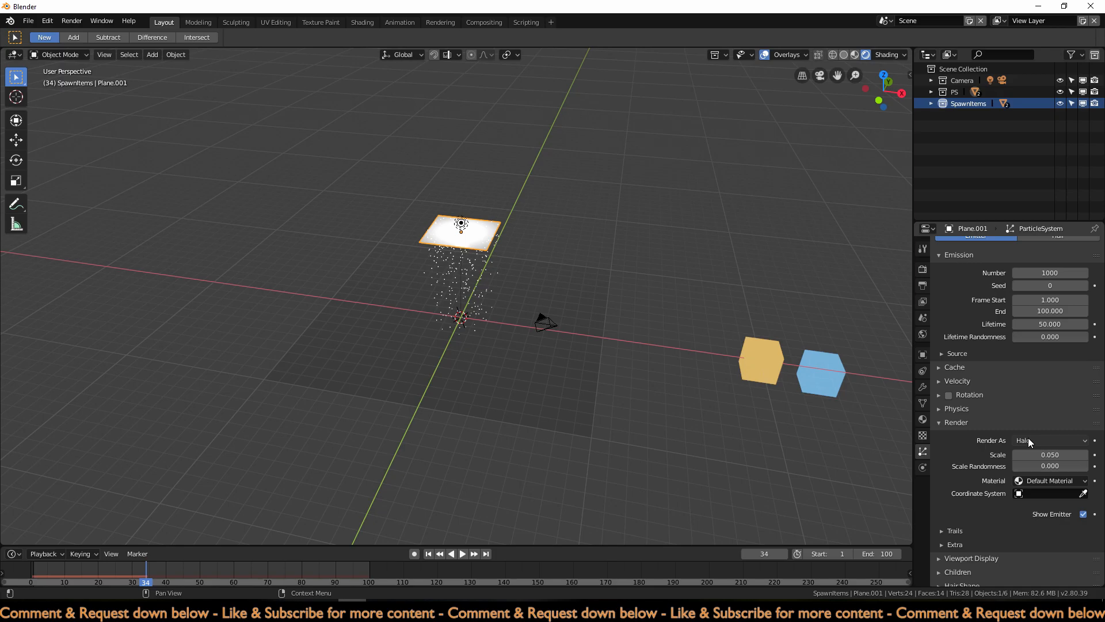
{"action": "left_click", "coordinate": [1051, 441]}
{"action": "left_click", "coordinate": [1046, 364]}
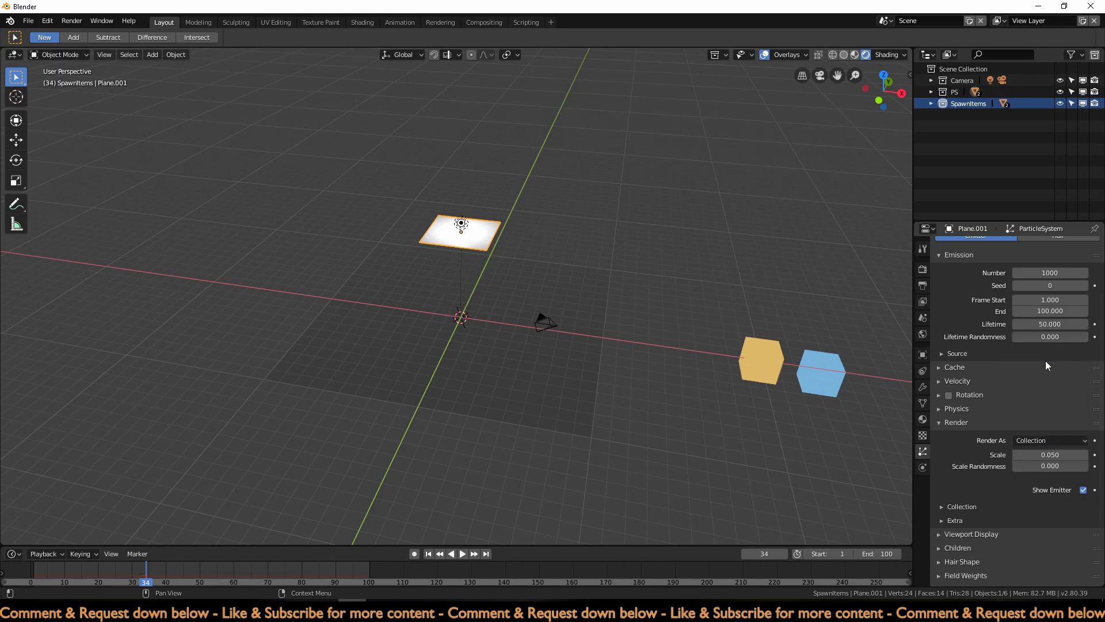
Choose SpawnItems as the Dupli Collection for the small upper plane's particles
{"action": "left_click", "coordinate": [970, 506]}
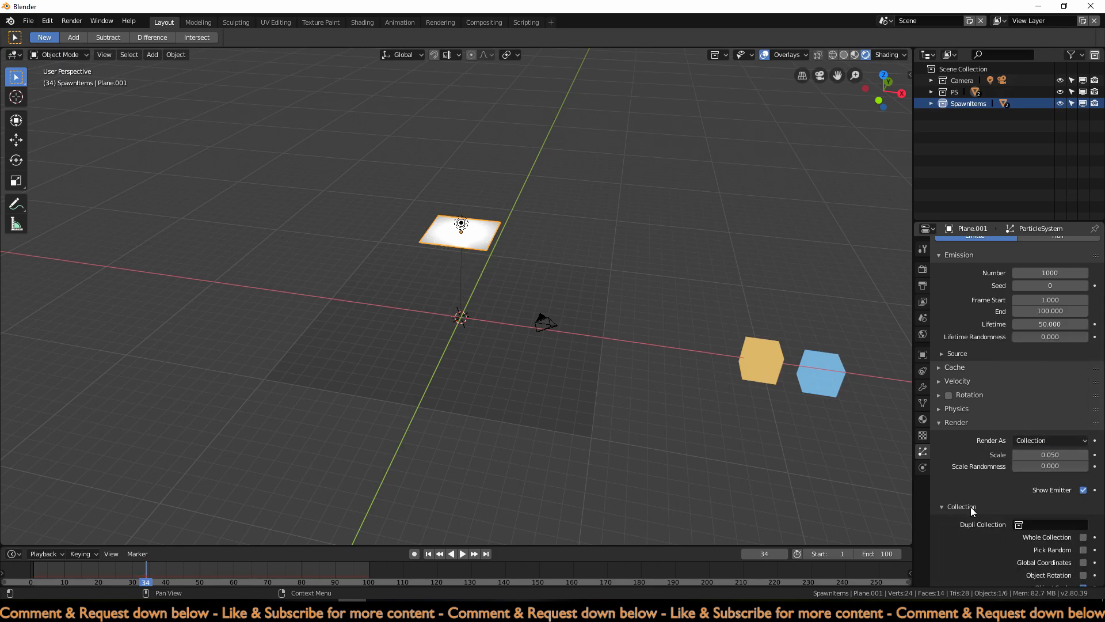
{"action": "scroll", "coordinate": [970, 507], "scroll_direction": "down", "scroll_amount": 1}
{"action": "left_click", "coordinate": [1034, 500]}
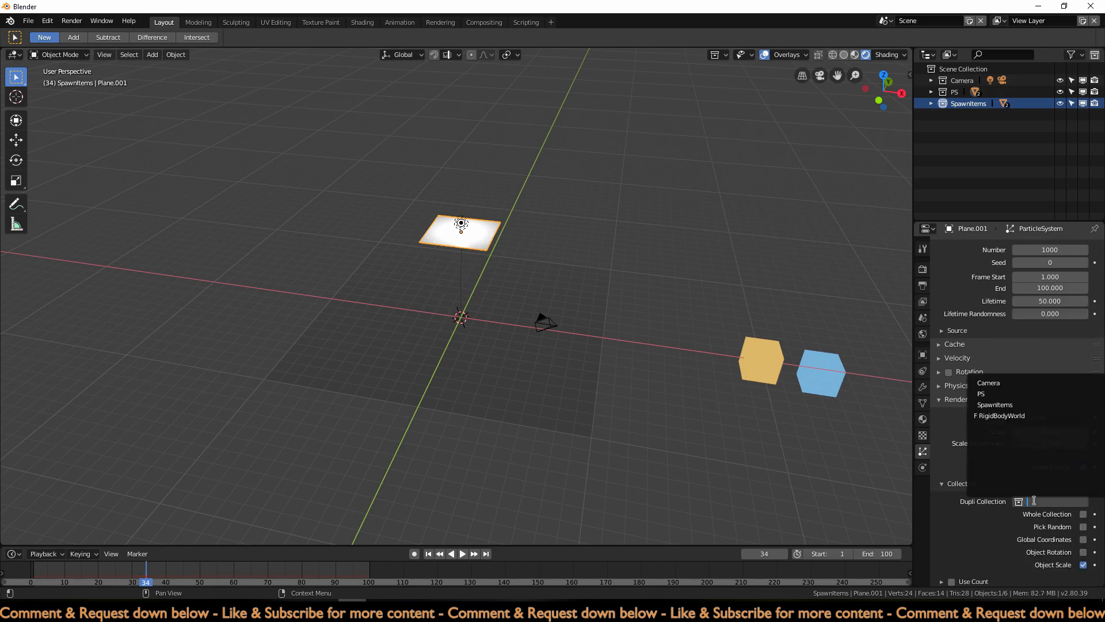
{"action": "left_click", "coordinate": [1023, 406]}
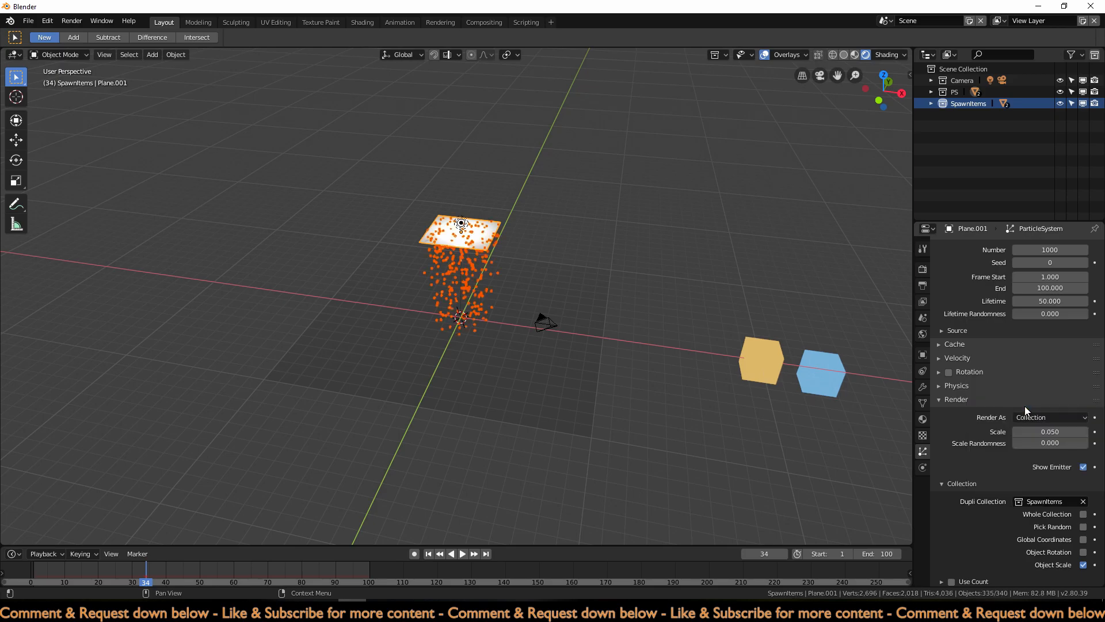
Play the animation from the first frame to watch the cube particles fall from the upper plane
{"action": "scroll", "coordinate": [540, 322], "scroll_direction": "up", "scroll_amount": 3}
{"action": "key", "text": "shift+Left"}
{"action": "left_click", "coordinate": [462, 553]}
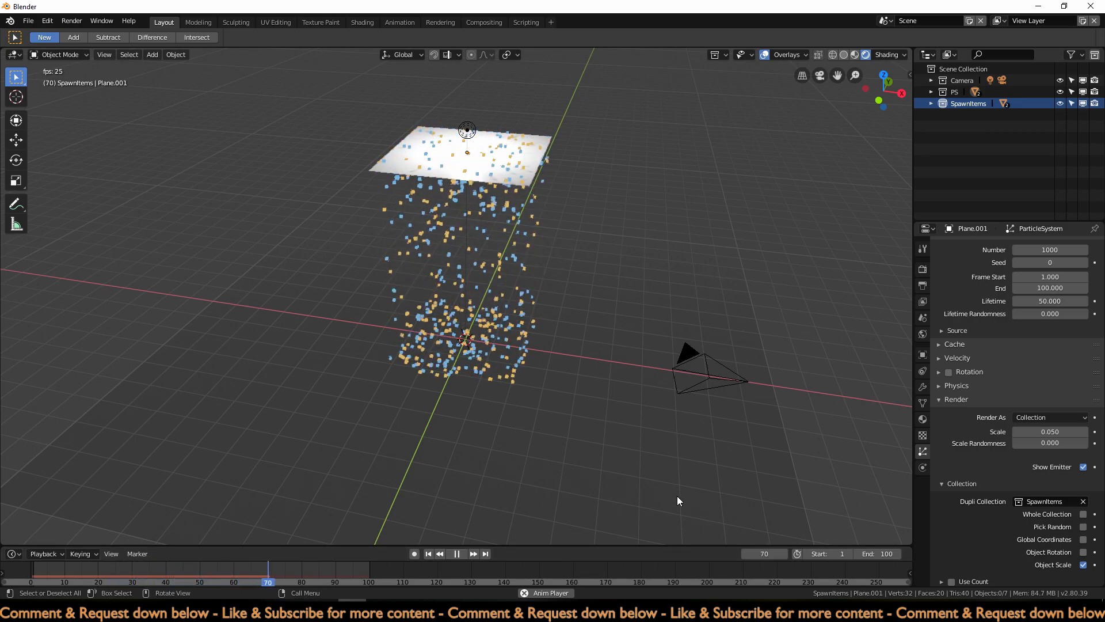
{"action": "scroll", "coordinate": [826, 403], "scroll_direction": "down", "scroll_amount": 4}
{"action": "scroll", "coordinate": [596, 428], "scroll_direction": "up", "scroll_amount": 3}
Look through the camera and raise it along Z to about 11.06 m so the upper plane is in frame
{"action": "left_click", "coordinate": [639, 353]}
{"action": "key", "text": "KP_0"}
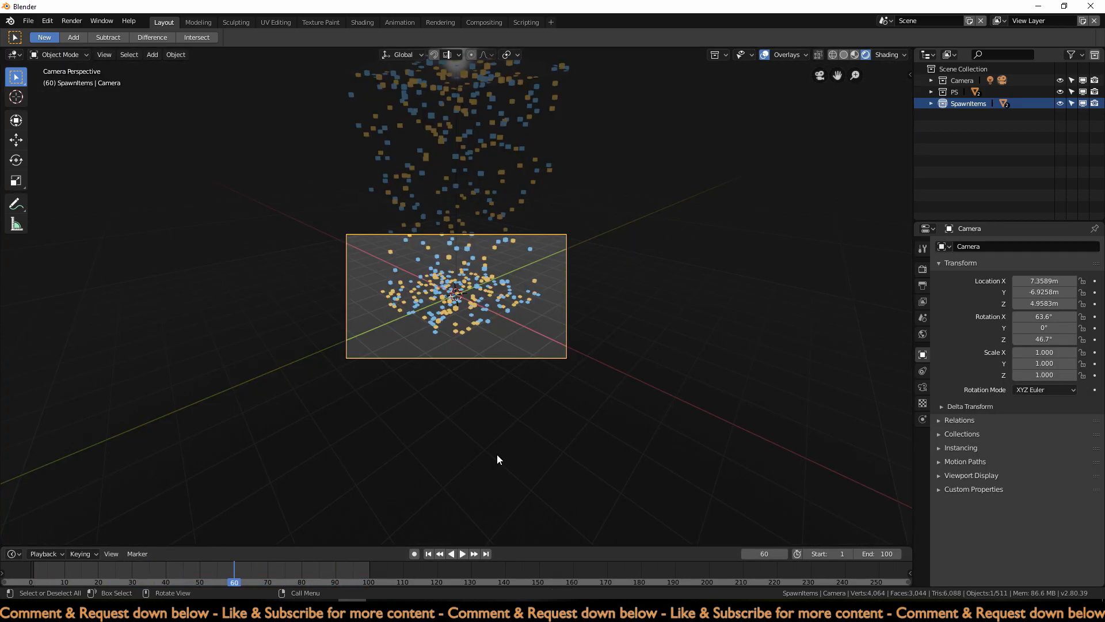
{"action": "key", "text": "g"}
{"action": "key", "text": "z"}
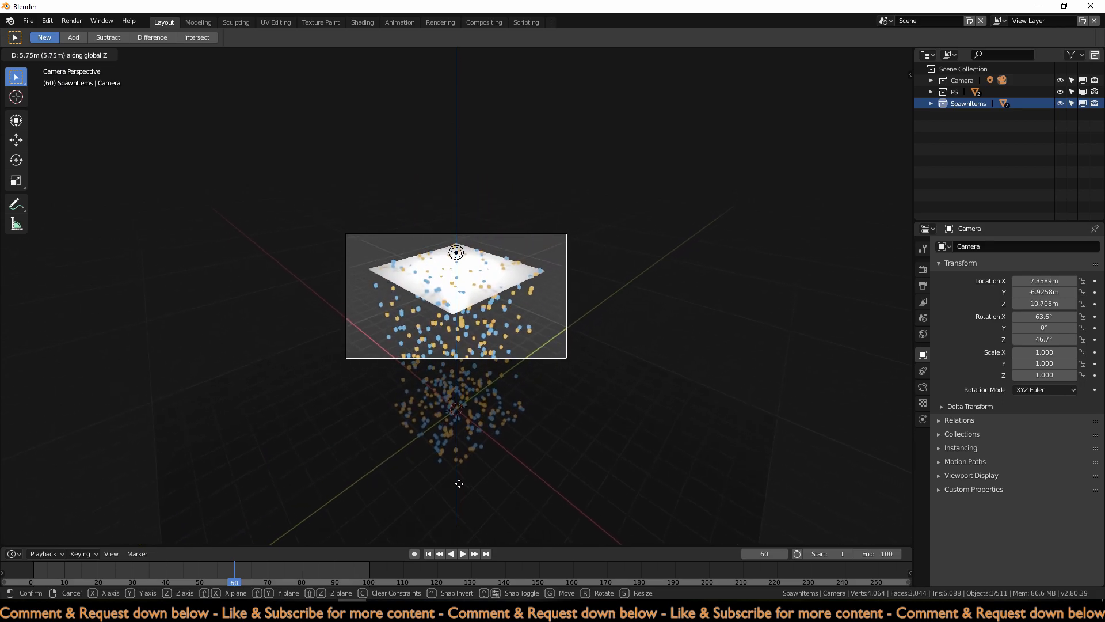
{"action": "left_click", "coordinate": [461, 439]}
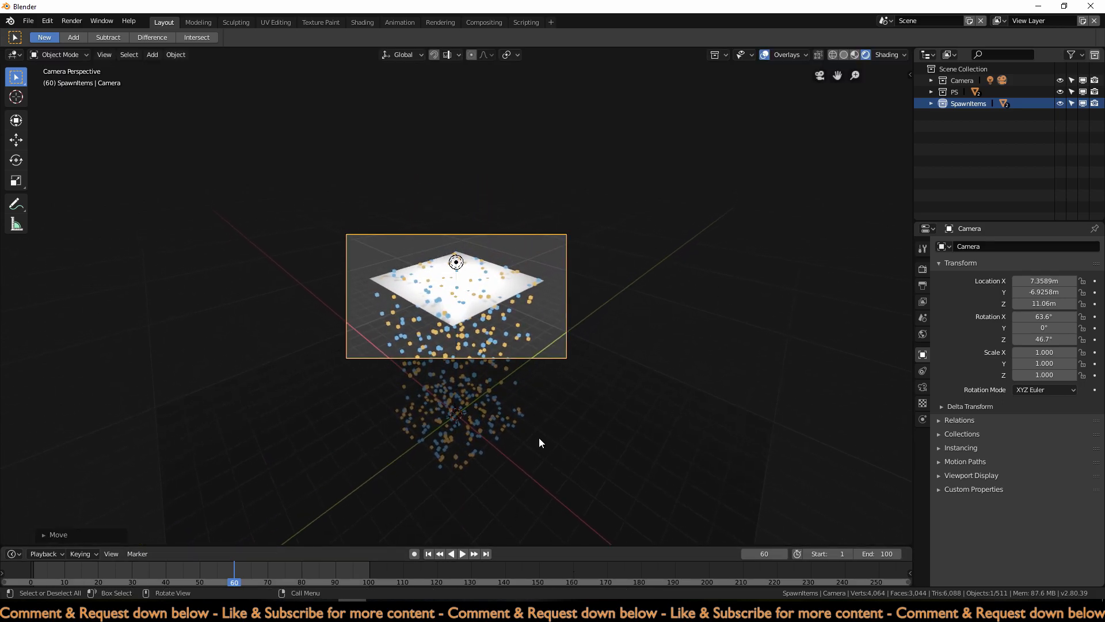
Turn off Show Emitter in the upper plane's particle render settings
{"action": "scroll", "coordinate": [539, 439], "scroll_direction": "up", "scroll_amount": 2}
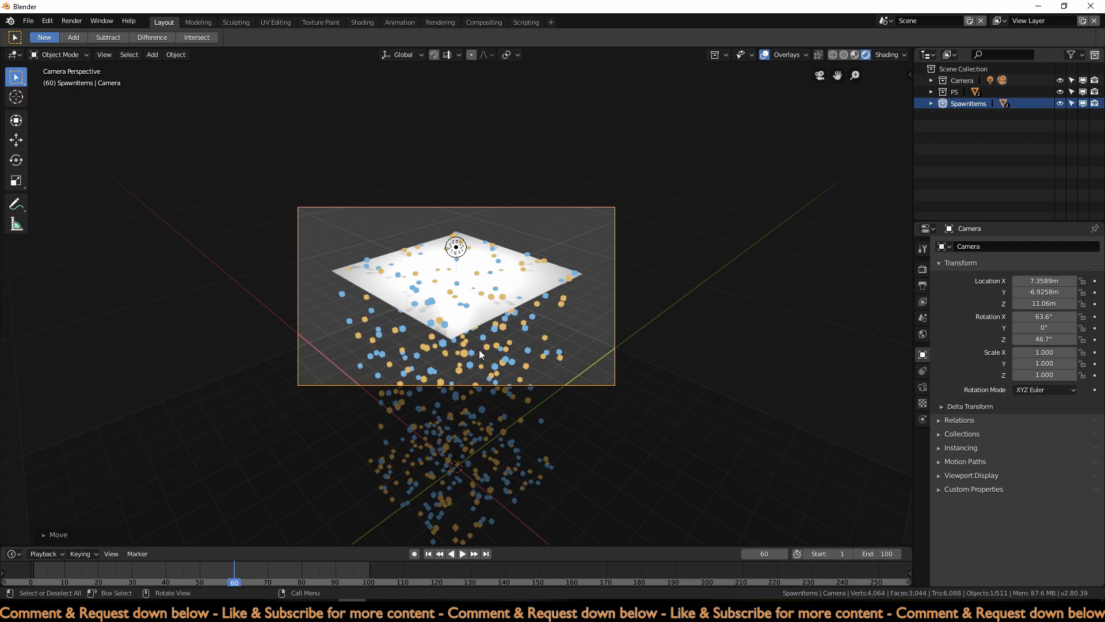
{"action": "left_click", "coordinate": [463, 271]}
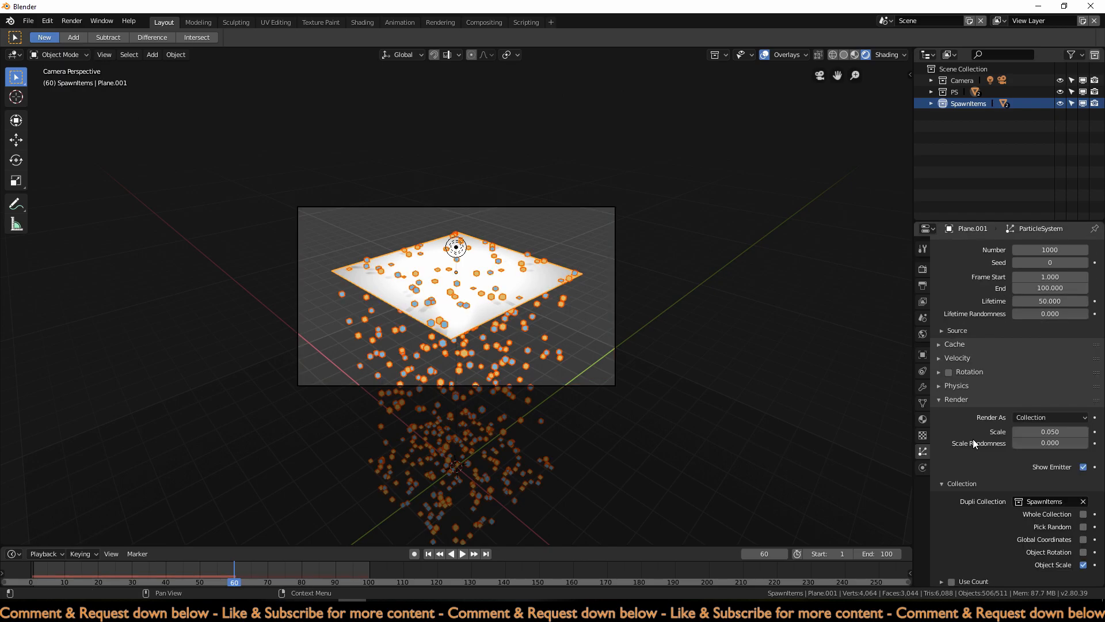
{"action": "left_click", "coordinate": [1083, 467]}
Turn off Show Emitter in the particle system's viewport display settings for the upper plane
{"action": "left_click", "coordinate": [957, 399]}
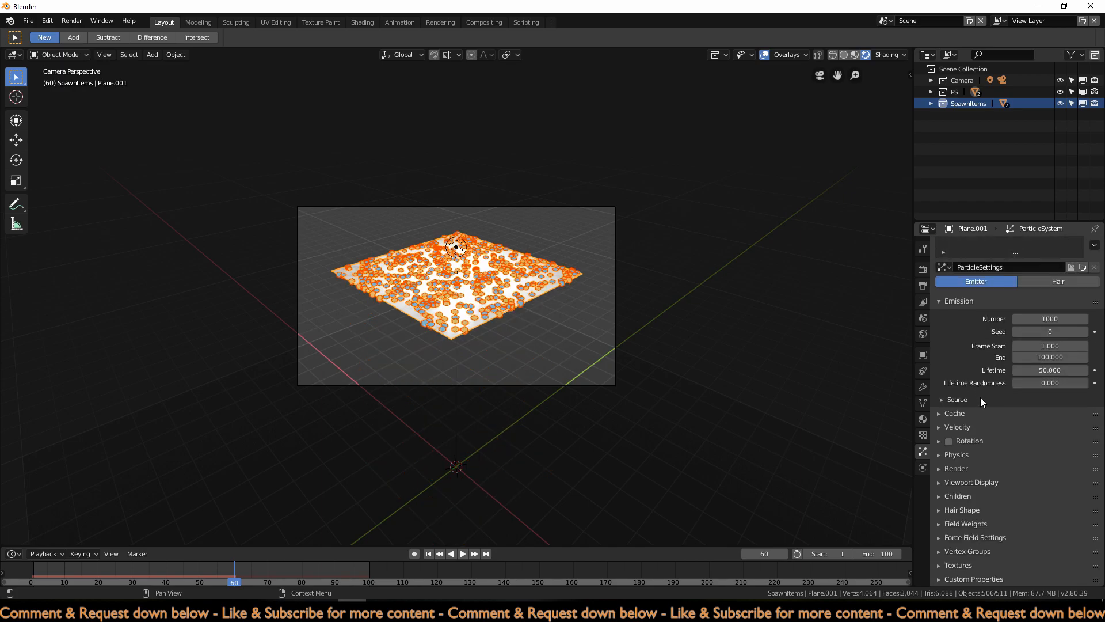
{"action": "left_click", "coordinate": [973, 482]}
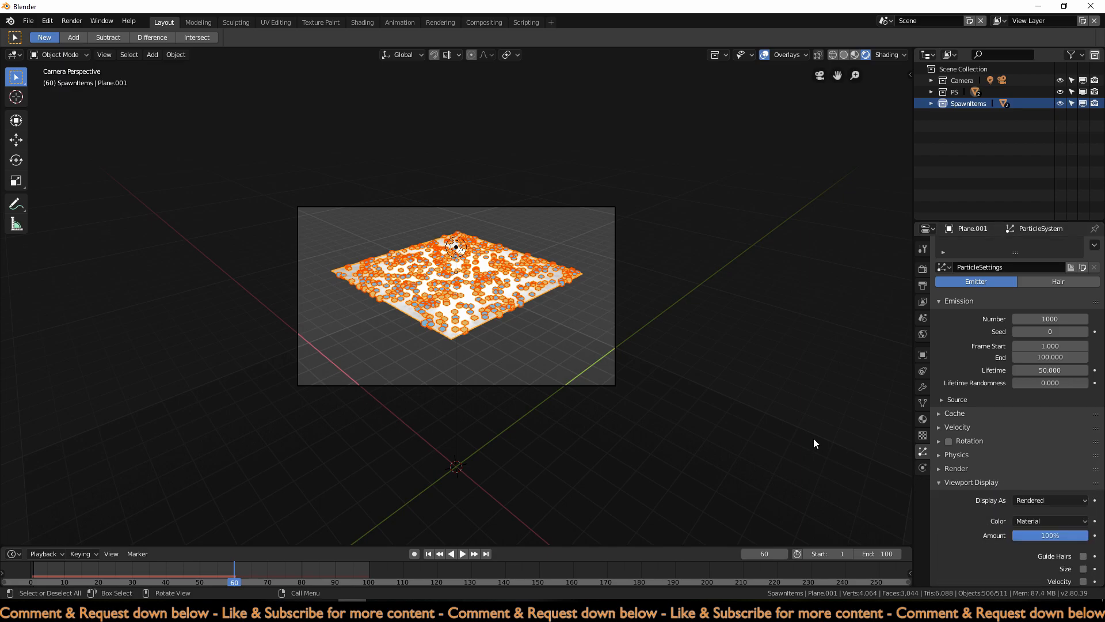
{"action": "scroll", "coordinate": [1082, 538], "scroll_direction": "down", "scroll_amount": 4}
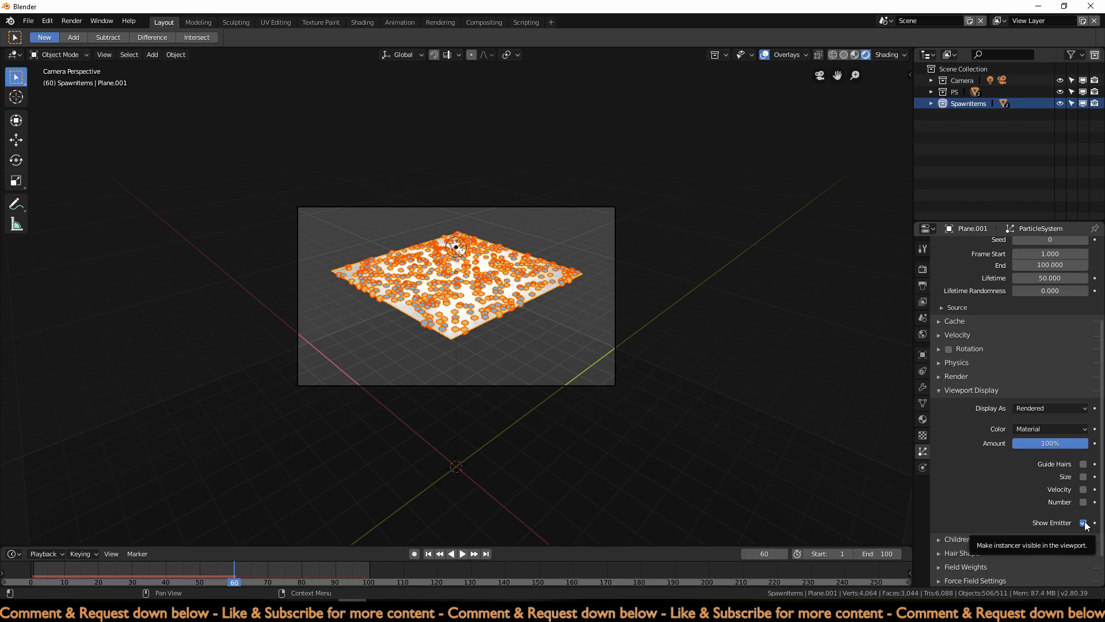
{"action": "left_click", "coordinate": [1084, 523]}
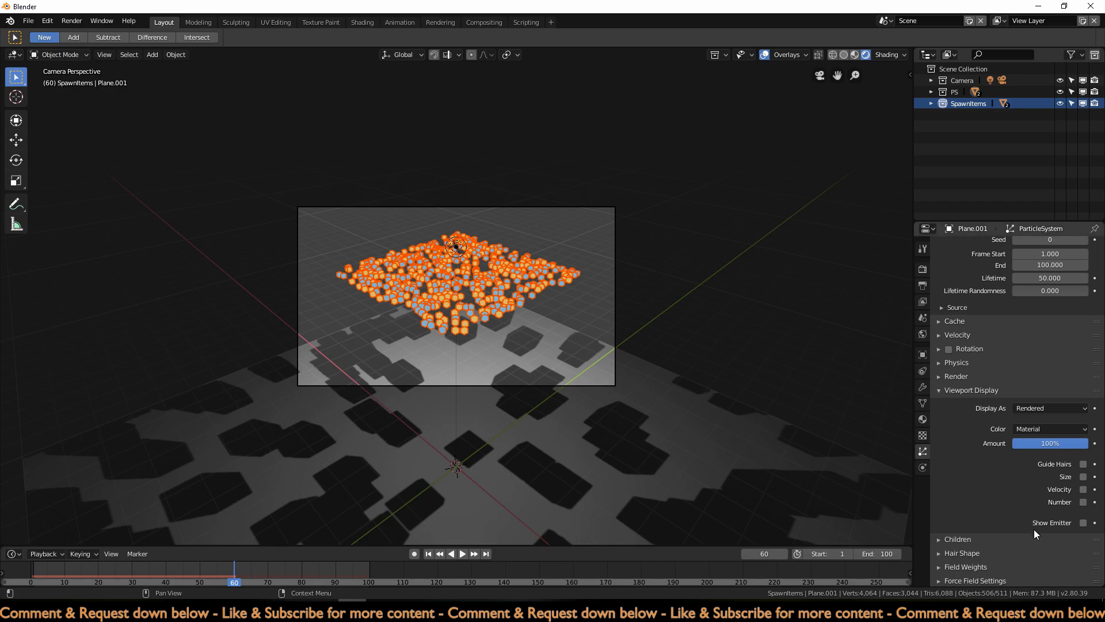
Show the emitter in the viewport again, render the current frame through the camera, and close the render result
{"action": "left_click", "coordinate": [1083, 523]}
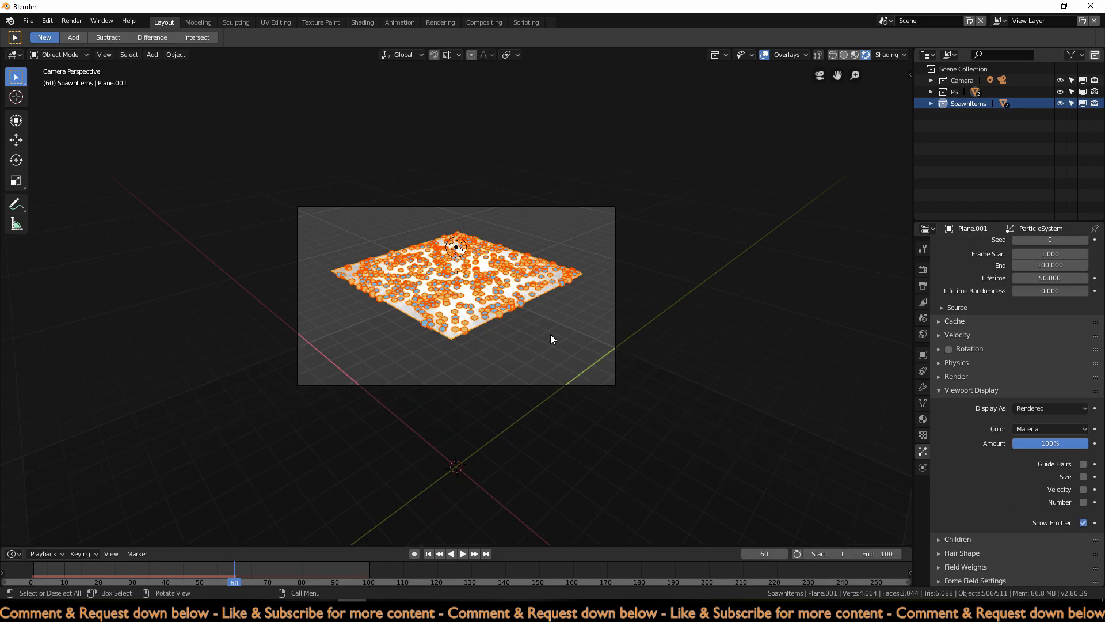
{"action": "key", "text": "F12"}
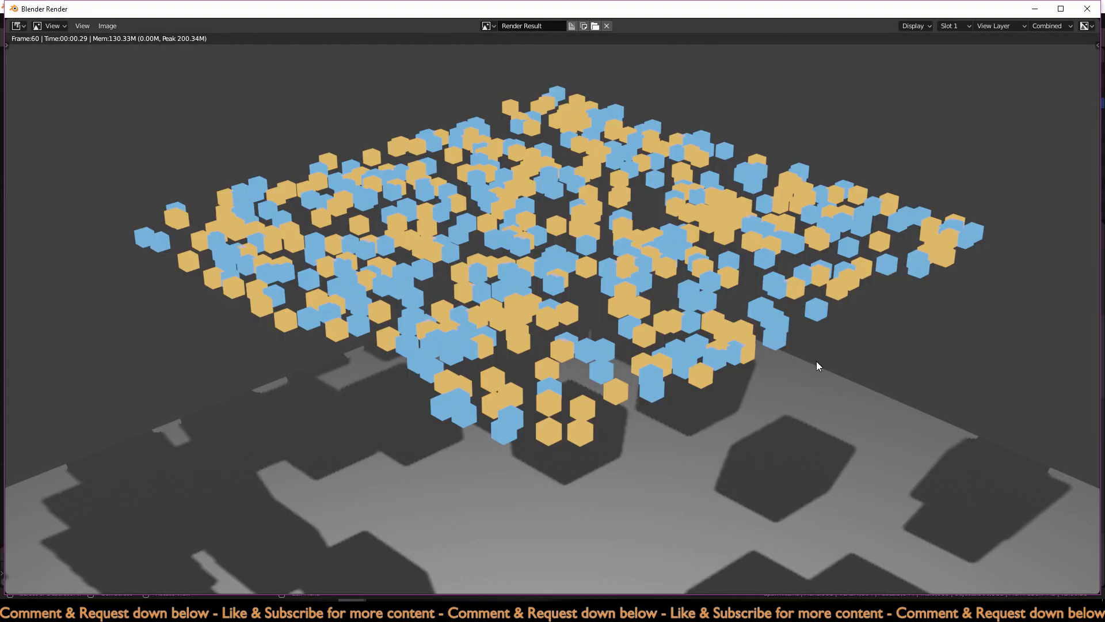
{"action": "key", "text": "Escape"}
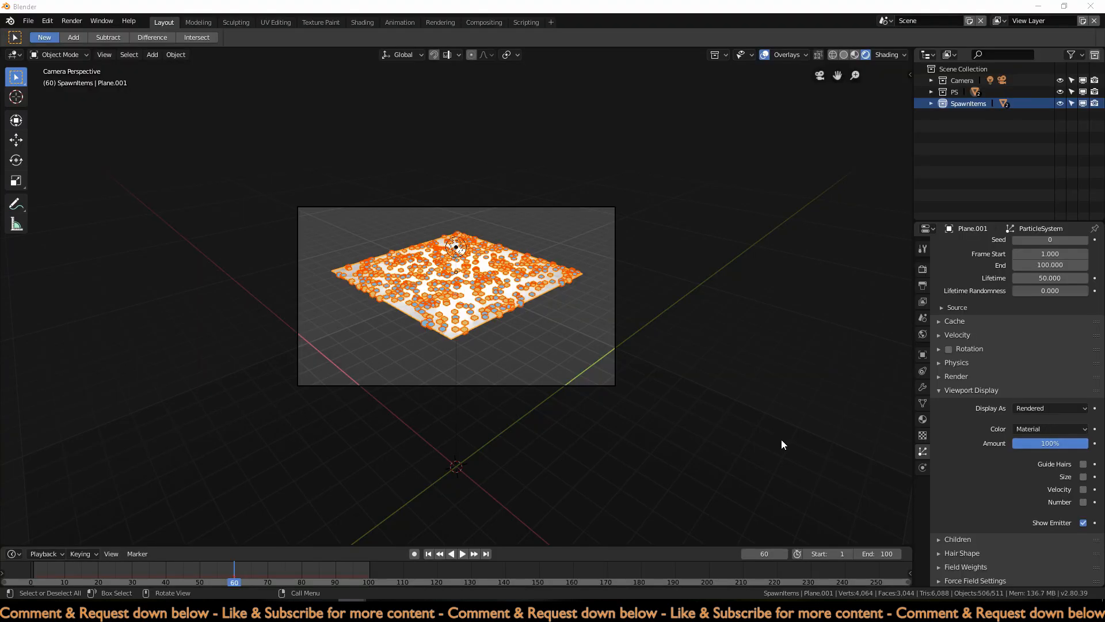
Hide the emitter in the viewport display again and select the point light above the falling cubes
{"action": "left_click", "coordinate": [1083, 523]}
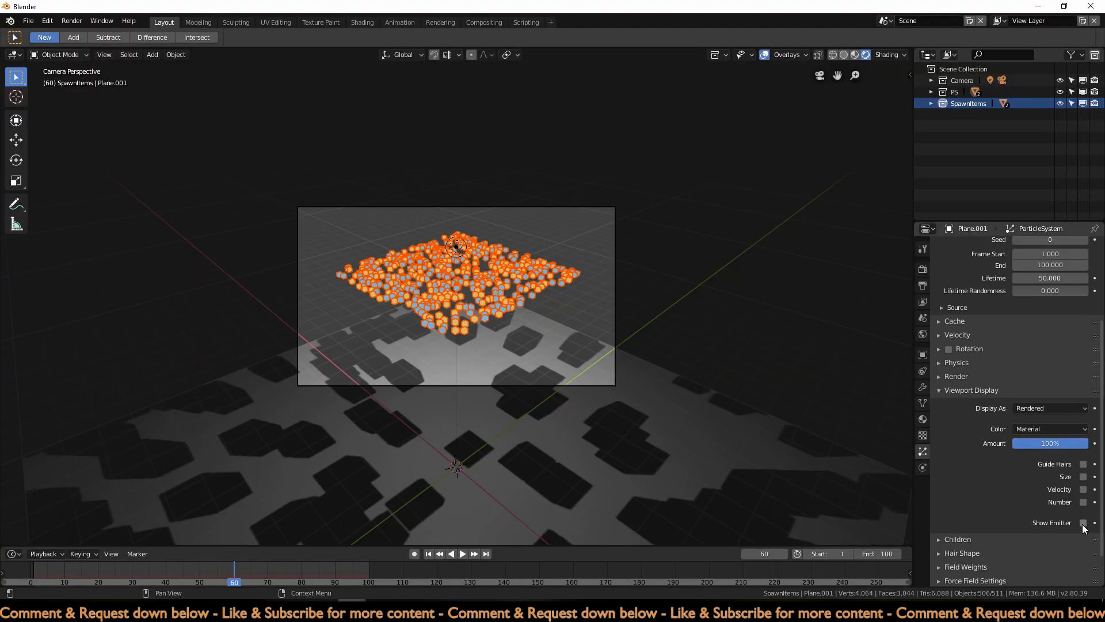
{"action": "key", "text": "Home"}
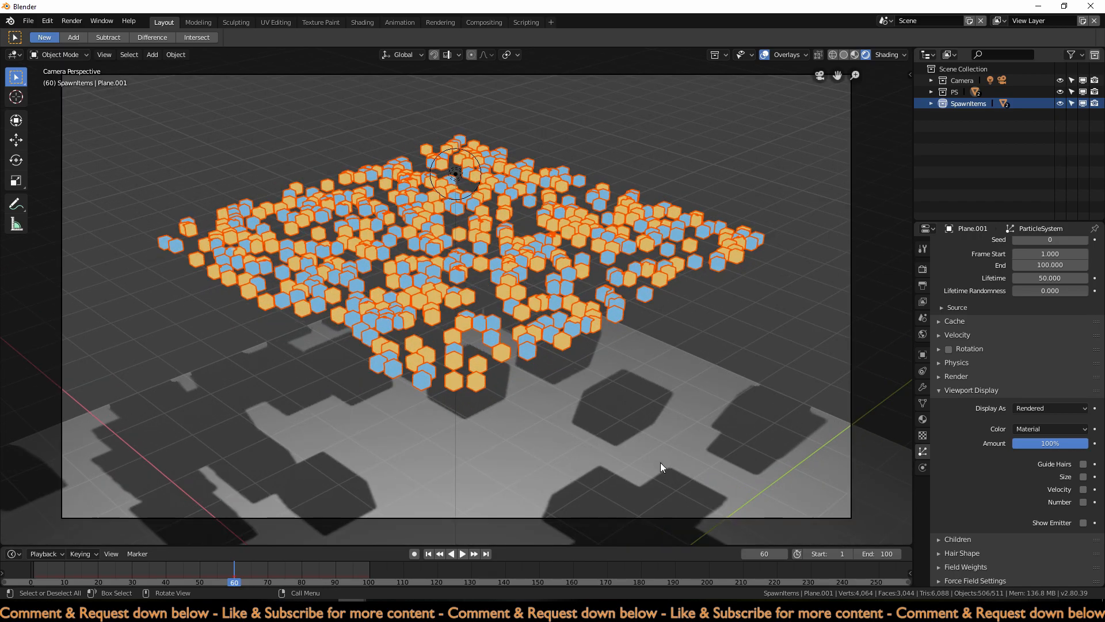
{"action": "scroll", "coordinate": [648, 447], "scroll_direction": "down", "scroll_amount": 3}
{"action": "left_click", "coordinate": [455, 212]}
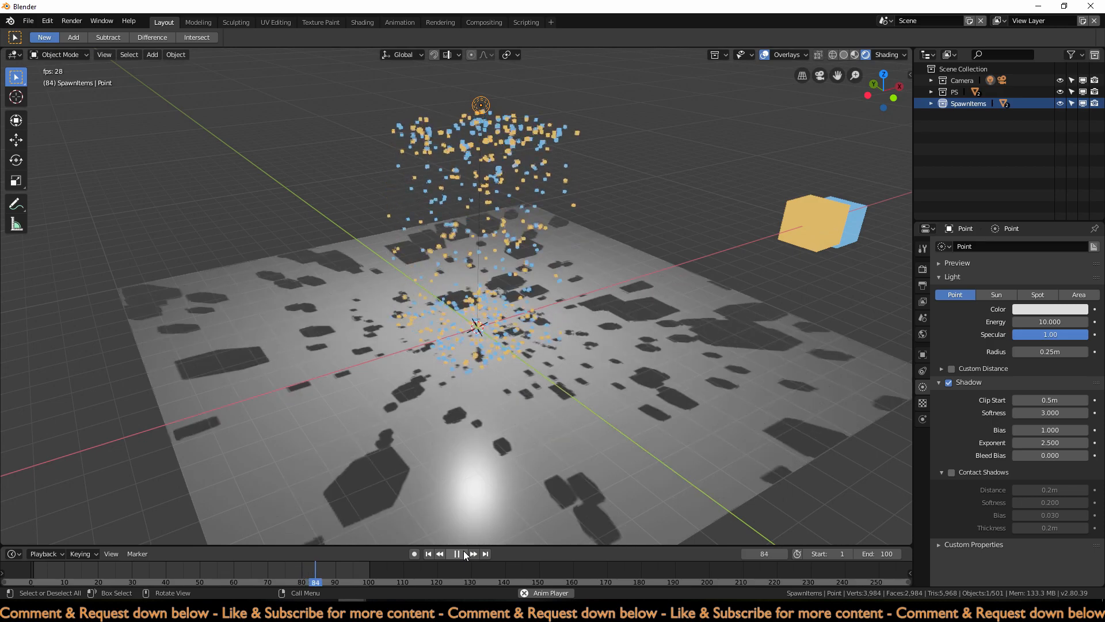
Pause and restart the animation playback, and hide the viewport overlays for a clean camera view of the falling cubes
{"action": "left_click", "coordinate": [464, 554]}
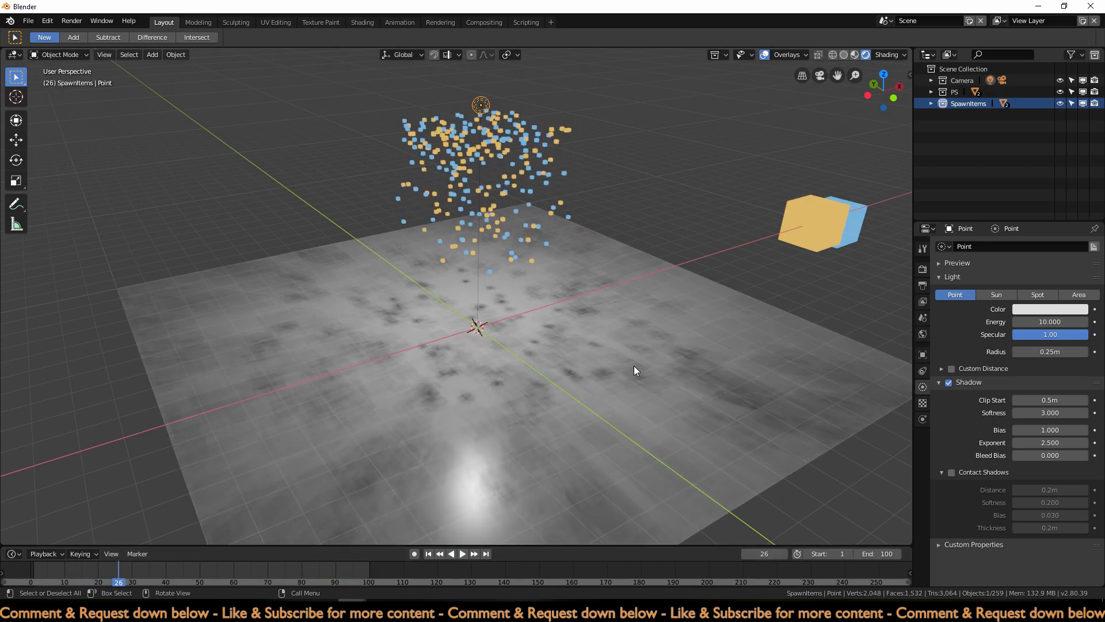
{"action": "left_click", "coordinate": [461, 554]}
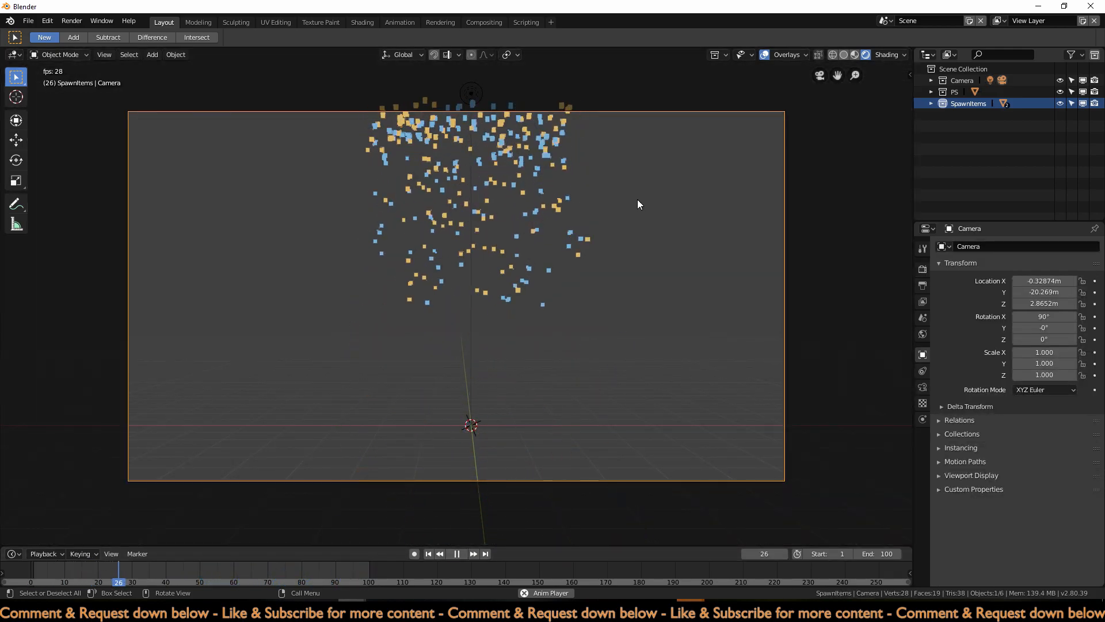
{"action": "left_click", "coordinate": [765, 55]}
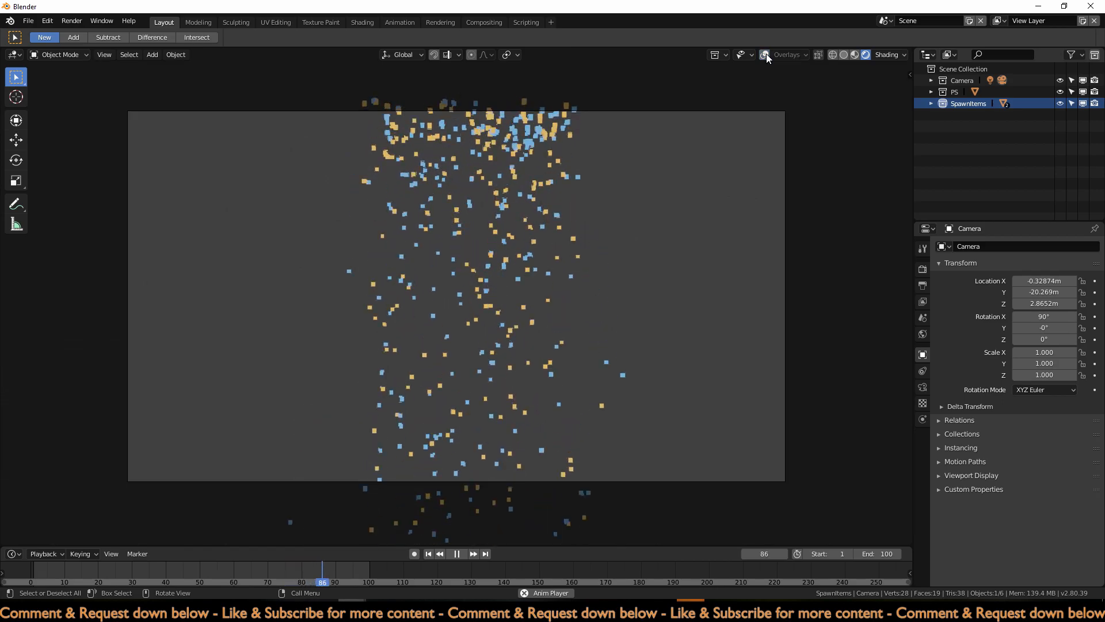
Set the world surface color to black, RGB 0.000, 0.000, 0.000, and enable Bloom in the Eevee render settings
{"action": "left_click", "coordinate": [921, 334]}
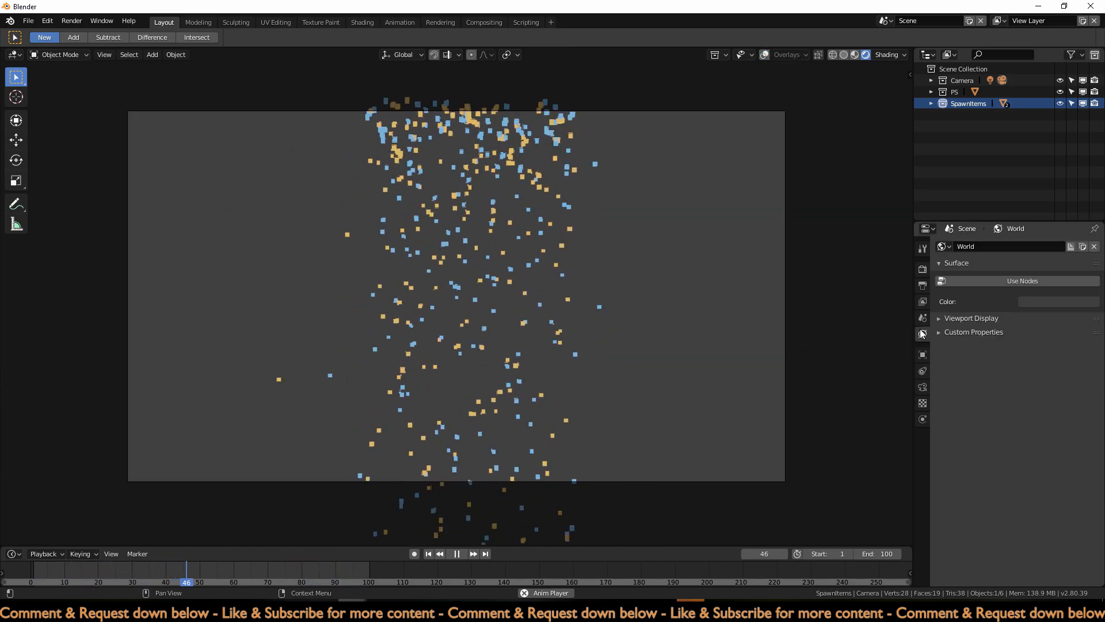
{"action": "left_click", "coordinate": [1082, 302]}
{"action": "left_click_drag", "start_coordinate": [1088, 210], "coordinate": [1089, 231]}
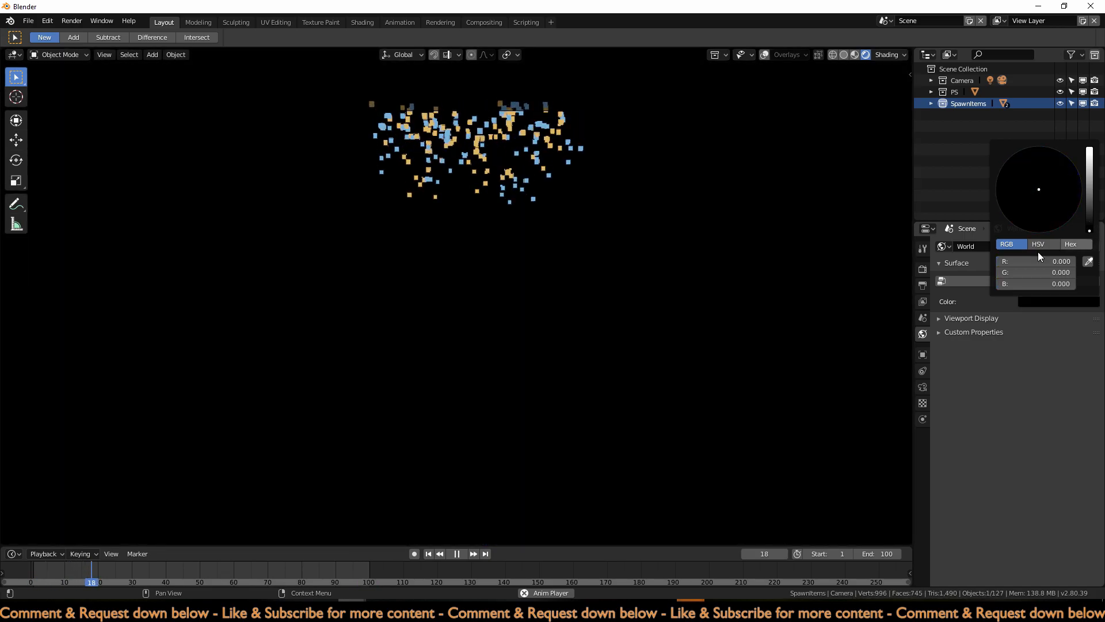
{"action": "left_click", "coordinate": [923, 270]}
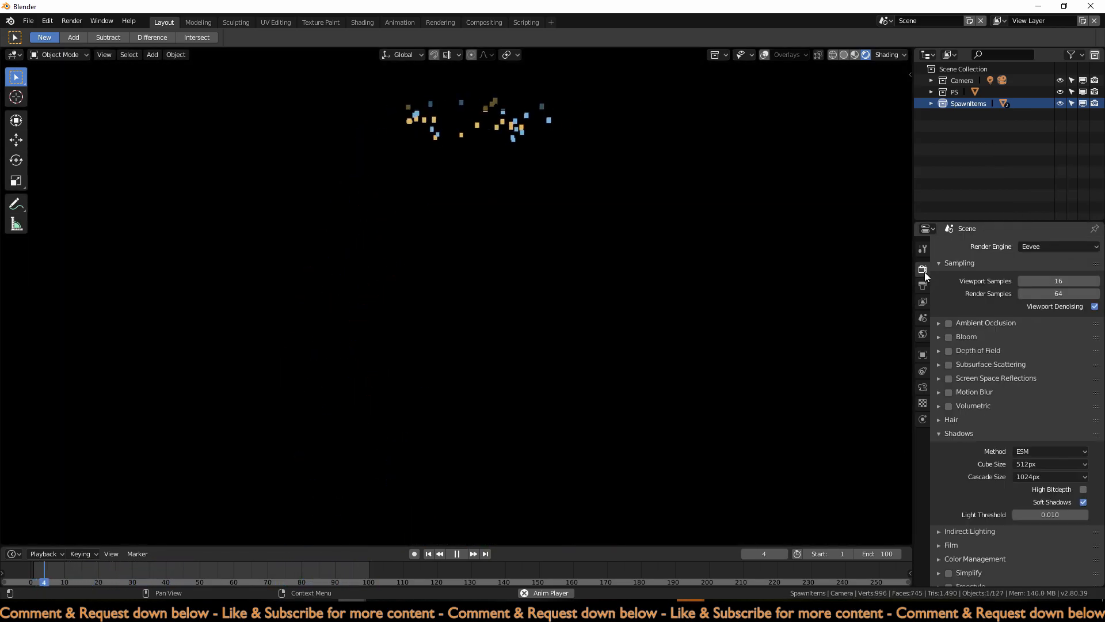
{"action": "left_click", "coordinate": [950, 339]}
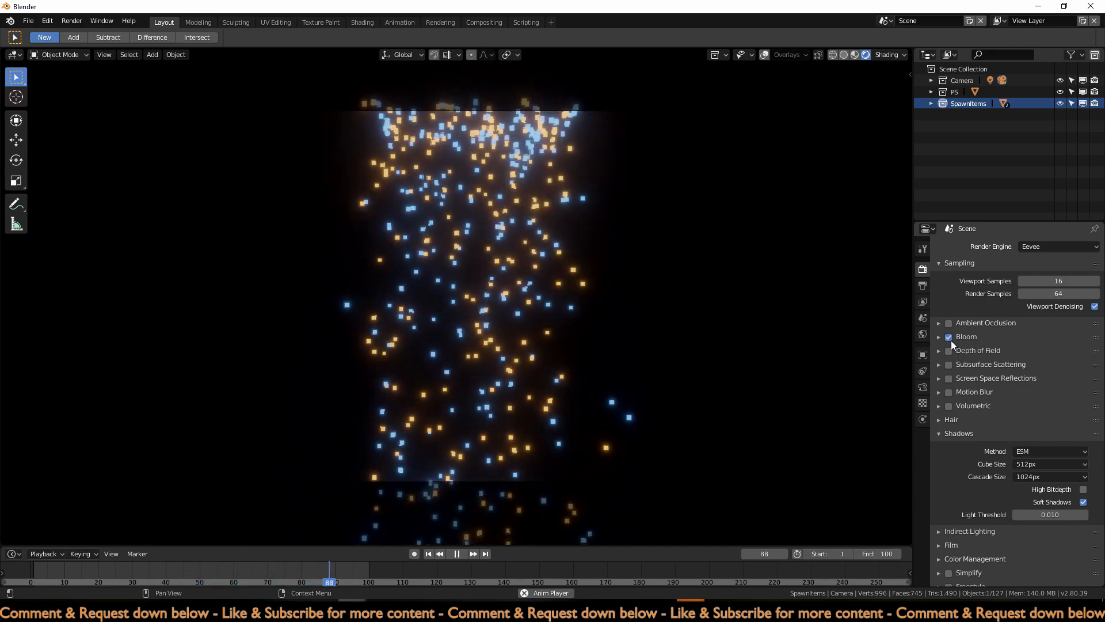